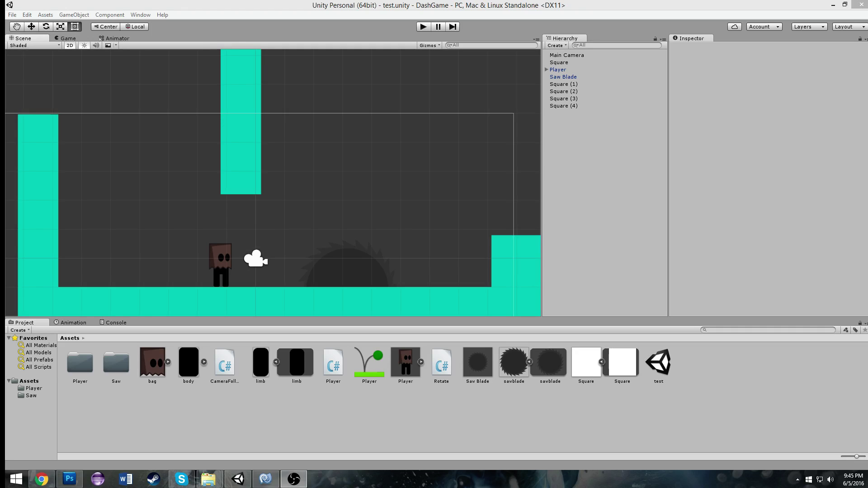
Step: Start a new empty untitled scene from the File menu
{"action": "scroll", "coordinate": [433, 143], "scroll_direction": "down", "scroll_amount": 5}
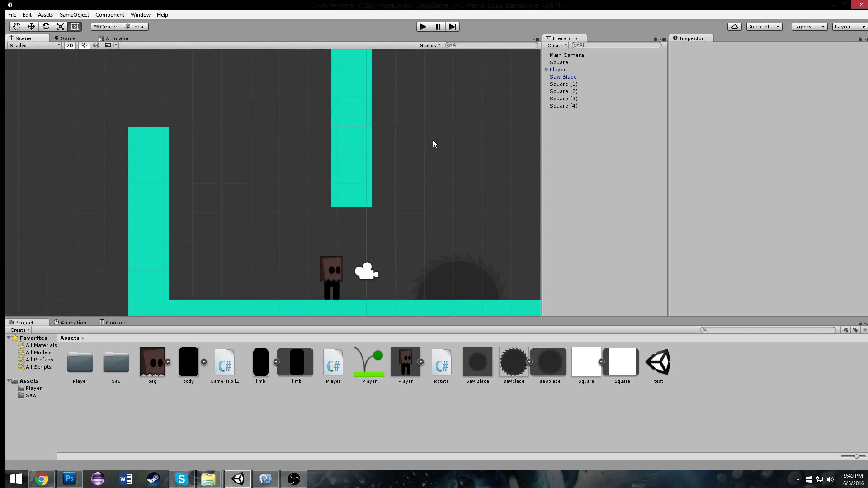
{"action": "scroll", "coordinate": [378, 151], "scroll_direction": "down", "scroll_amount": 3}
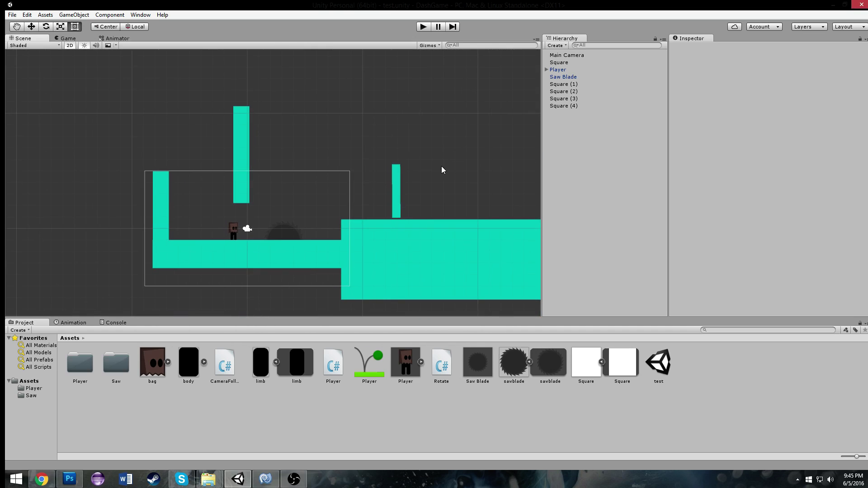
{"action": "scroll", "coordinate": [442, 167], "scroll_direction": "up", "scroll_amount": 4}
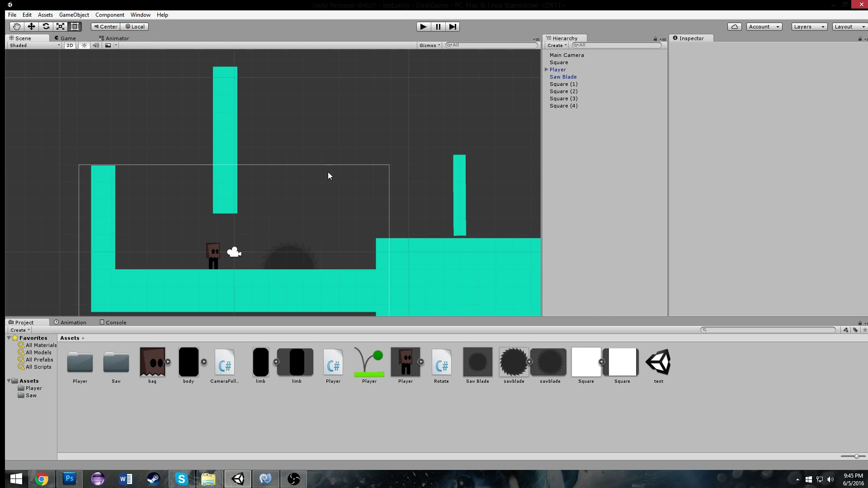
{"action": "middle_click_drag", "start_coordinate": [302, 110], "coordinate": [277, 110]}
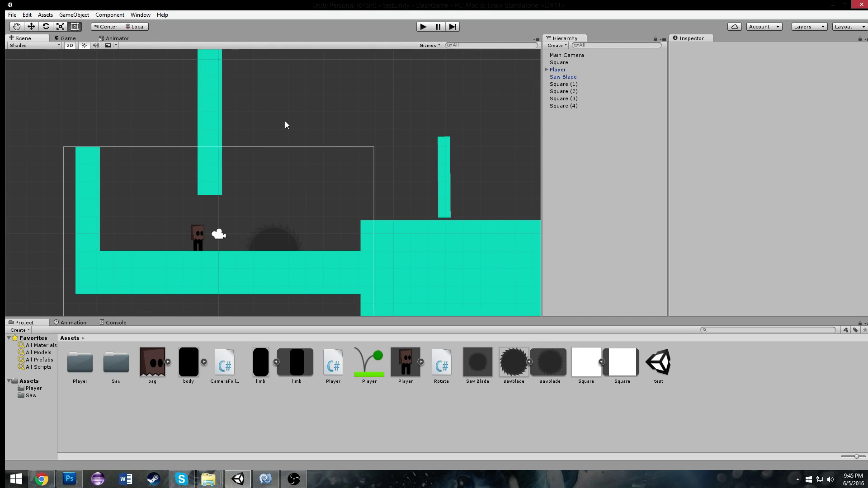
{"action": "scroll", "coordinate": [154, 72], "scroll_direction": "down", "scroll_amount": 2}
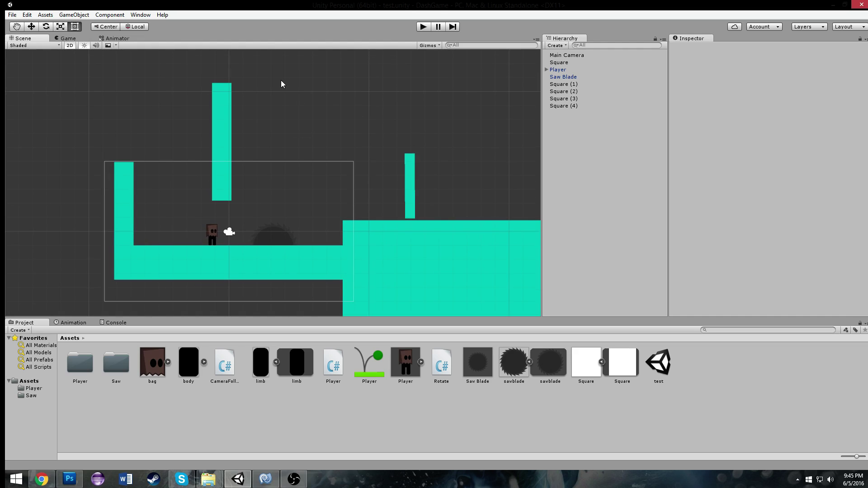
{"action": "left_click", "coordinate": [12, 15]}
{"action": "left_click", "coordinate": [22, 27]}
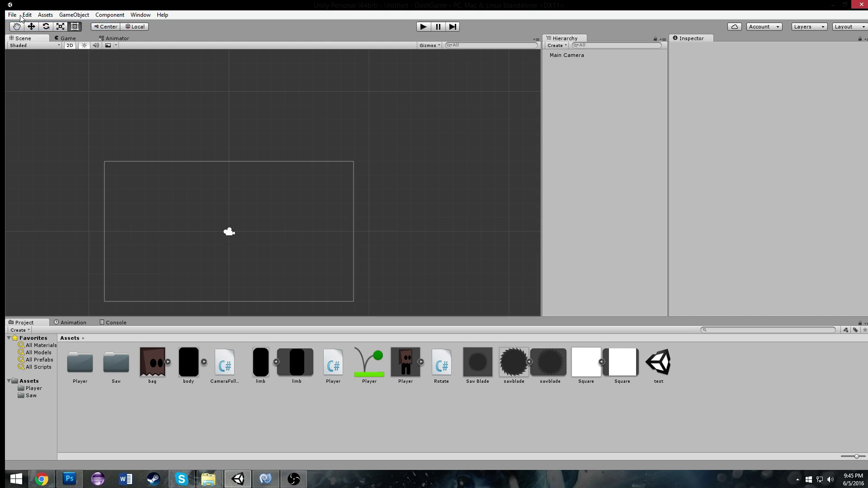
Step: Open New Project with the default name and location, cancelling the location folder chooser
{"action": "left_click", "coordinate": [12, 15]}
{"action": "left_click", "coordinate": [42, 74]}
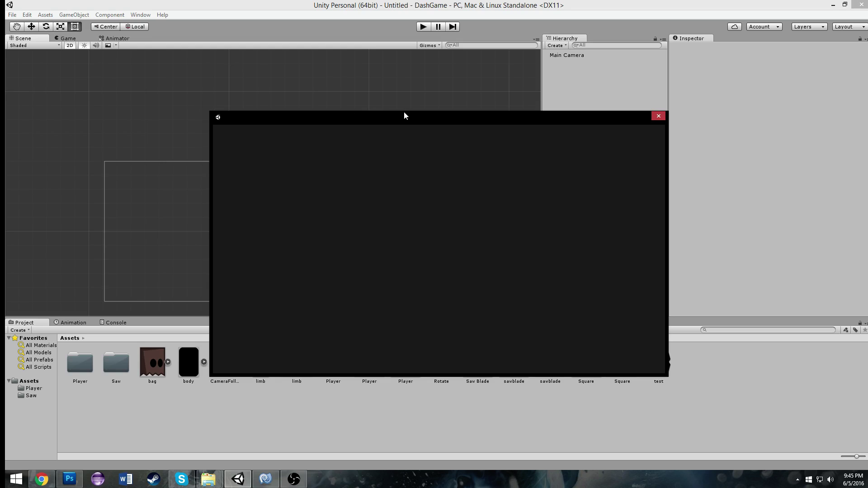
{"action": "left_click_drag", "start_coordinate": [404, 116], "coordinate": [330, 96]}
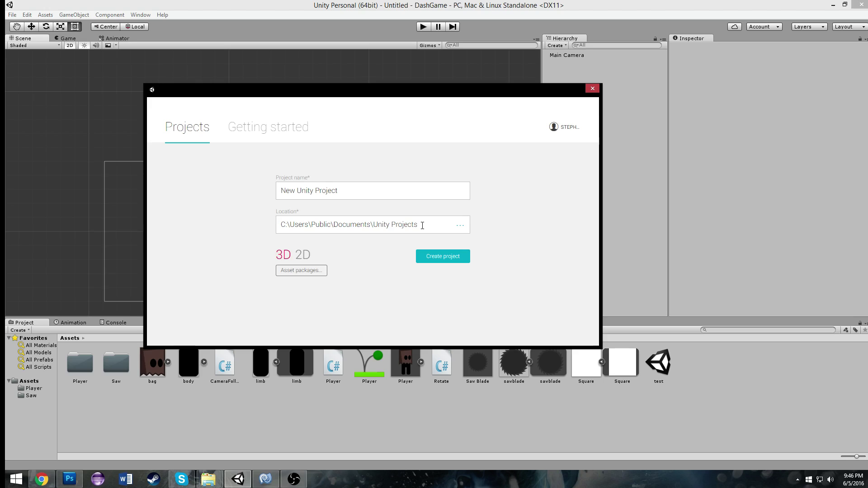
{"action": "left_click_drag", "start_coordinate": [419, 225], "coordinate": [373, 225]}
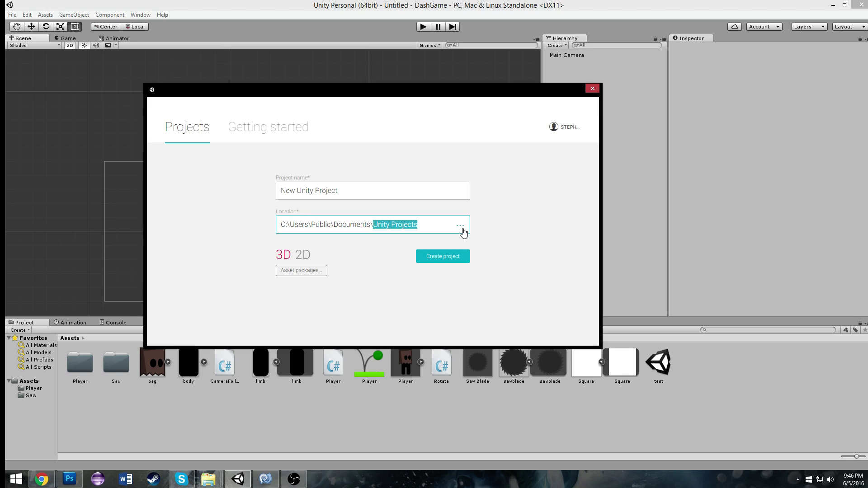
{"action": "left_click", "coordinate": [460, 225]}
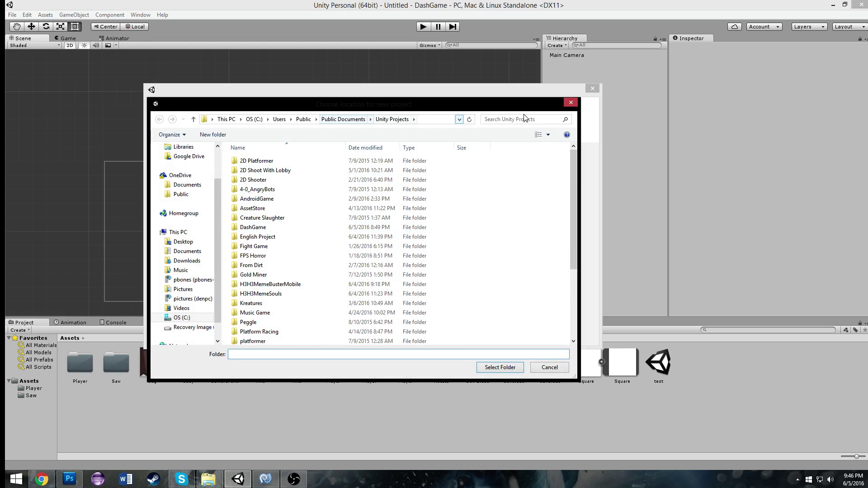
{"action": "left_click", "coordinate": [569, 102]}
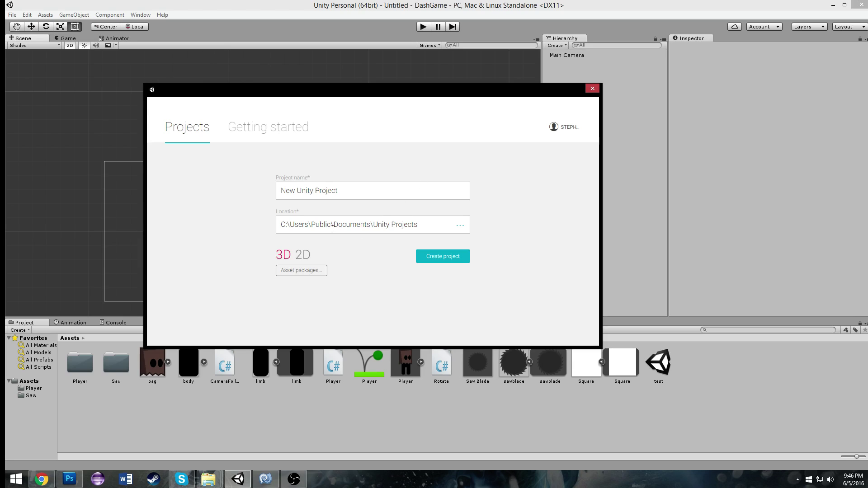
Step: Name the project 'Tutorial Game', choose the 2D template, and create it
{"action": "left_click_drag", "start_coordinate": [362, 191], "coordinate": [300, 164]}
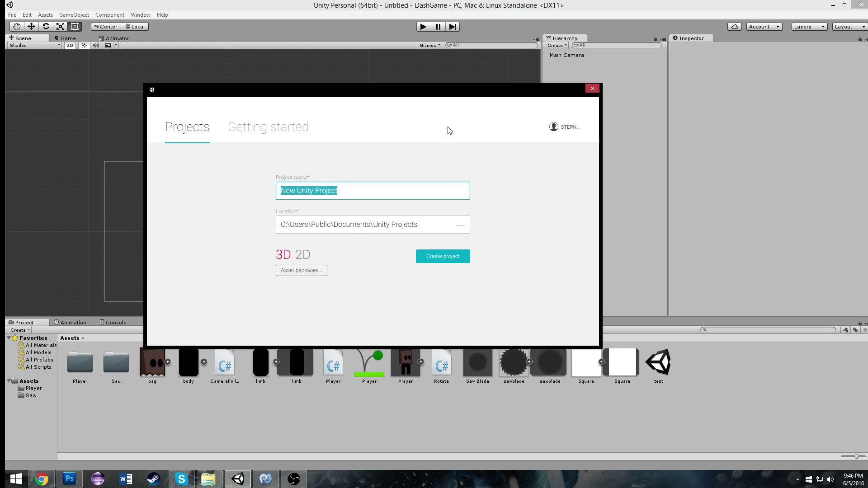
{"action": "type", "text": "Tutorial Gam"}
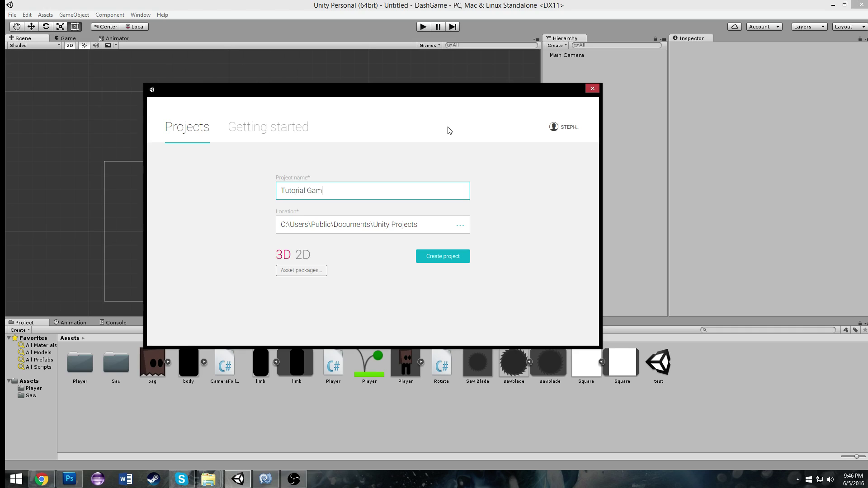
{"action": "type", "text": "e"}
{"action": "left_click", "coordinate": [304, 255]}
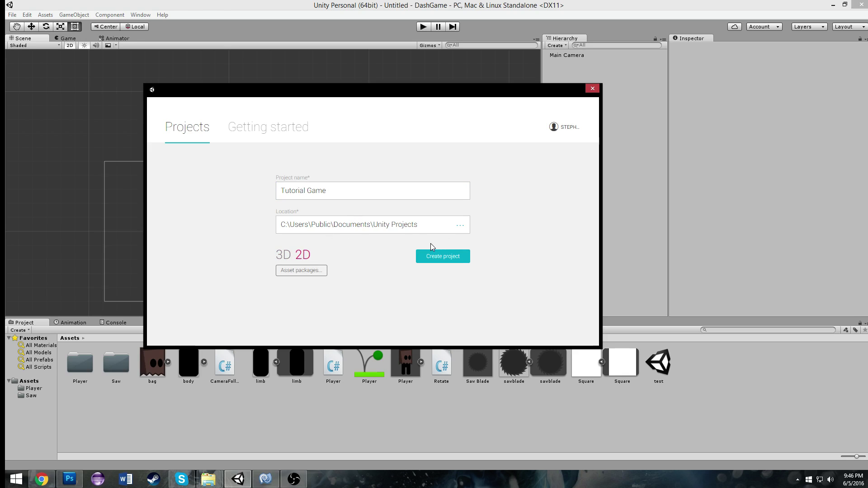
{"action": "left_click", "coordinate": [431, 256]}
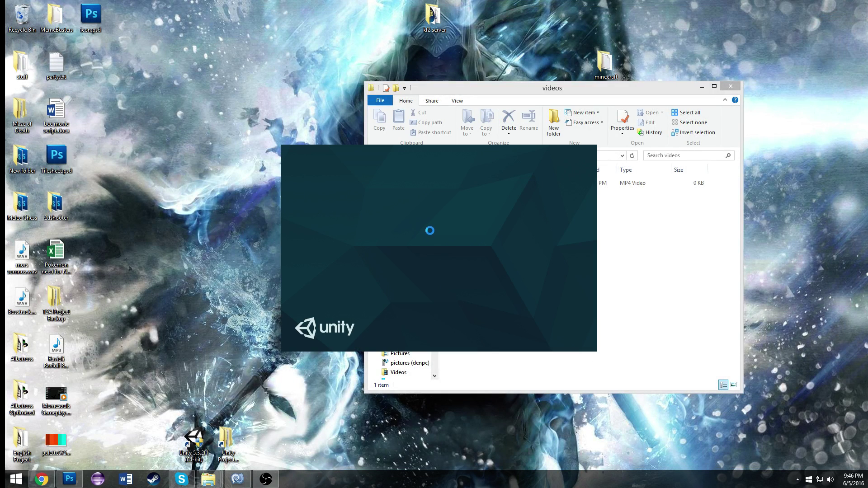
Step: Minimize Explorer, move the Hierarchy left and back beside the Scene view, then select Main Camera
{"action": "left_click", "coordinate": [701, 86]}
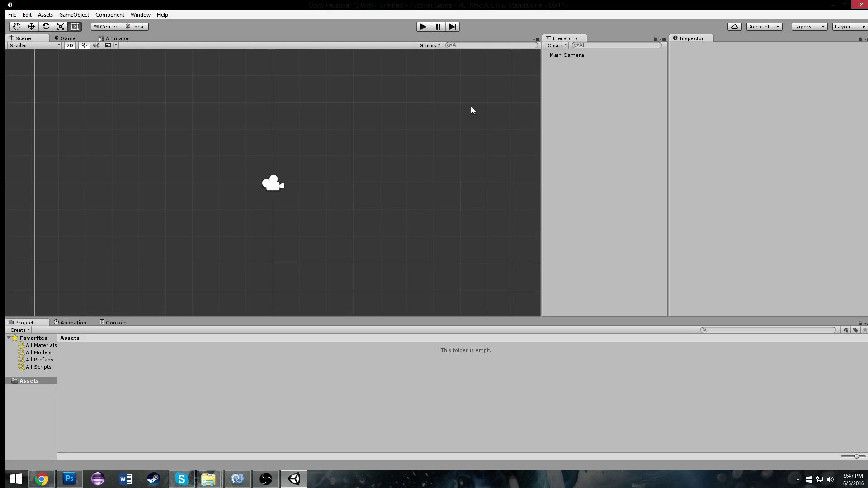
{"action": "scroll", "coordinate": [361, 141], "scroll_direction": "down", "scroll_amount": 3}
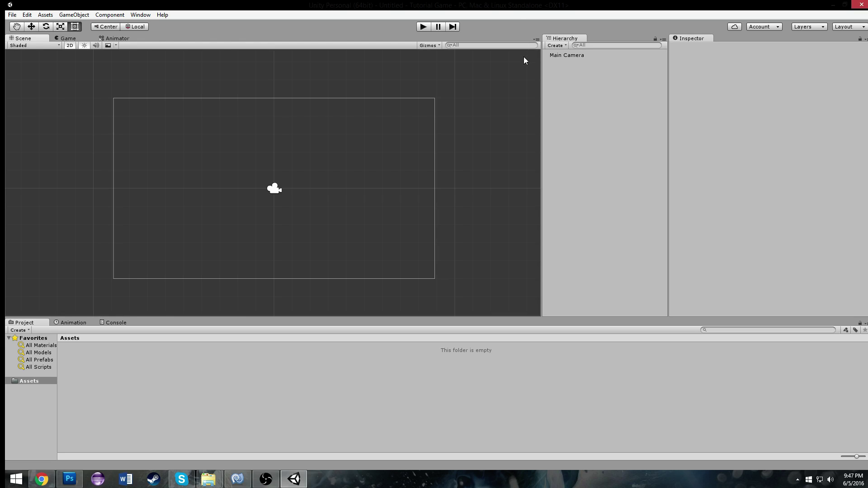
{"action": "left_click_drag", "start_coordinate": [581, 39], "coordinate": [36, 136]}
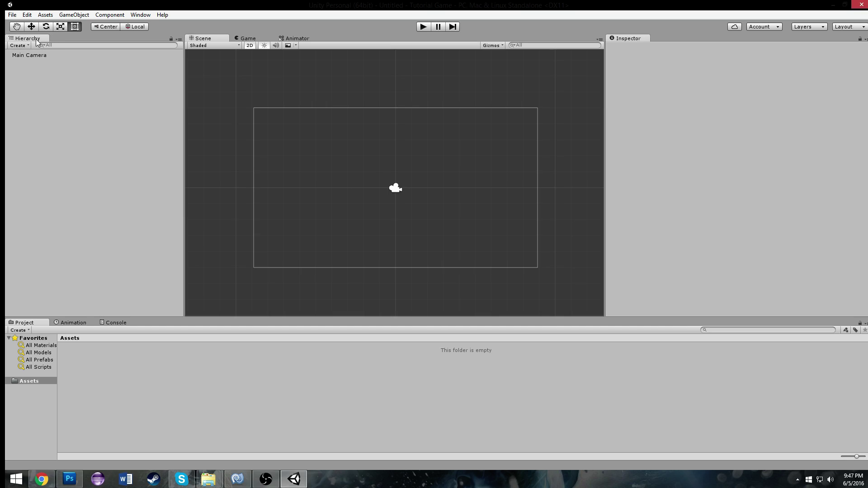
{"action": "left_click_drag", "start_coordinate": [36, 41], "coordinate": [601, 114]}
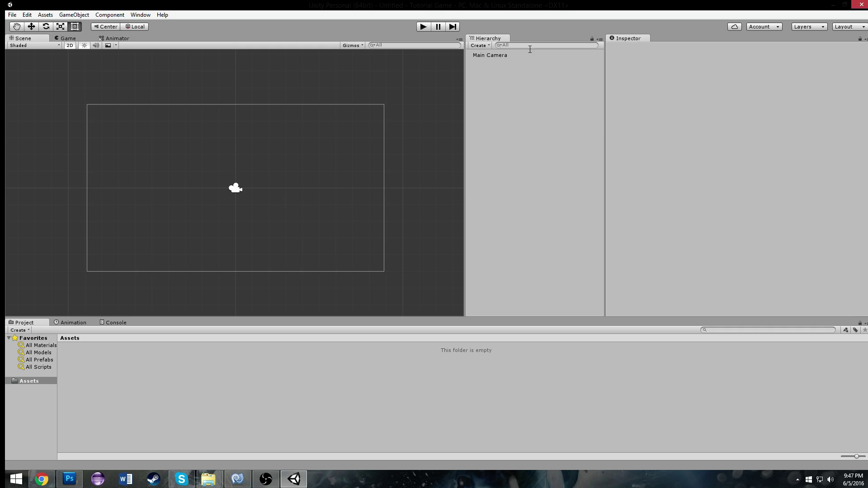
{"action": "left_click", "coordinate": [490, 55]}
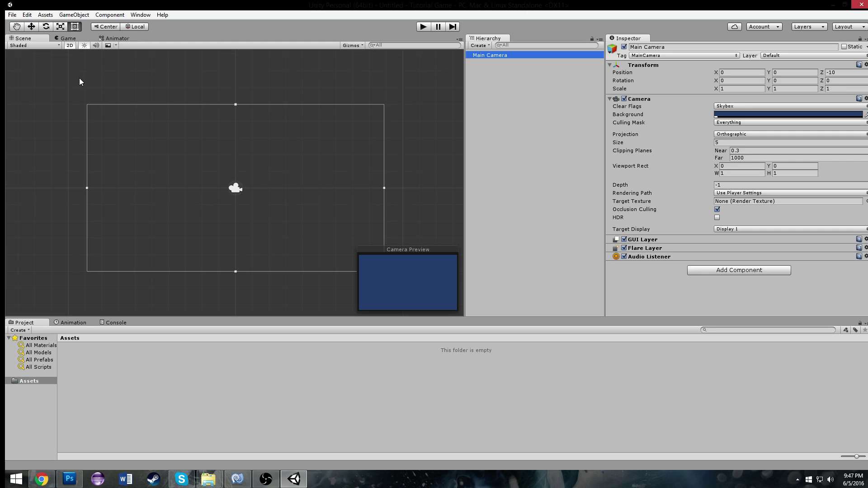
Step: Deselect the camera, zoom out the Scene view, and box-select then clear the Main Camera
{"action": "left_click", "coordinate": [64, 58]}
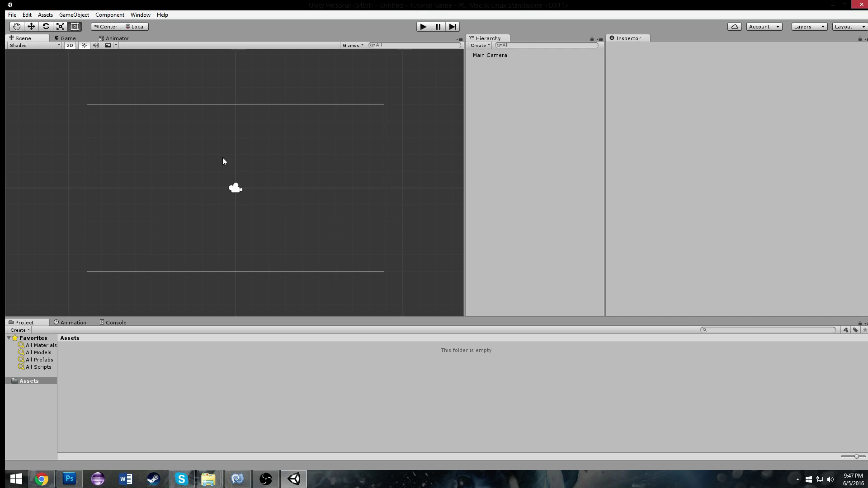
{"action": "scroll", "coordinate": [233, 142], "scroll_direction": "up", "scroll_amount": 2}
{"action": "scroll", "coordinate": [234, 133], "scroll_direction": "down", "scroll_amount": 3}
{"action": "scroll", "coordinate": [234, 126], "scroll_direction": "down", "scroll_amount": 1}
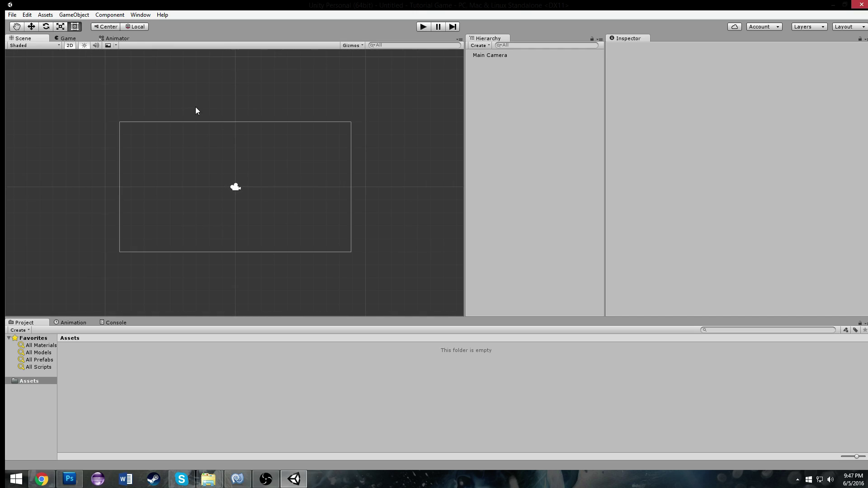
{"action": "scroll", "coordinate": [202, 108], "scroll_direction": "down", "scroll_amount": 1}
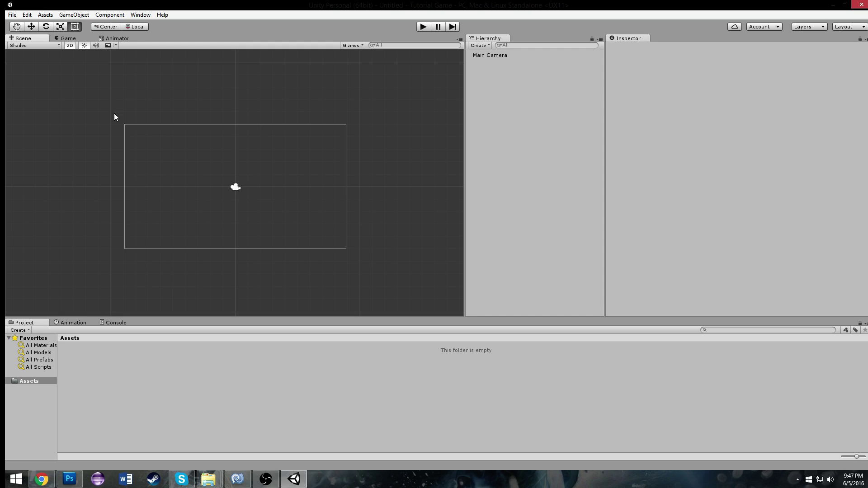
{"action": "left_click_drag", "start_coordinate": [114, 113], "coordinate": [164, 80]}
{"action": "left_click_drag", "start_coordinate": [155, 121], "coordinate": [190, 111]}
Step: Switch to the Game view showing the camera's plain blue background
{"action": "left_click", "coordinate": [75, 38]}
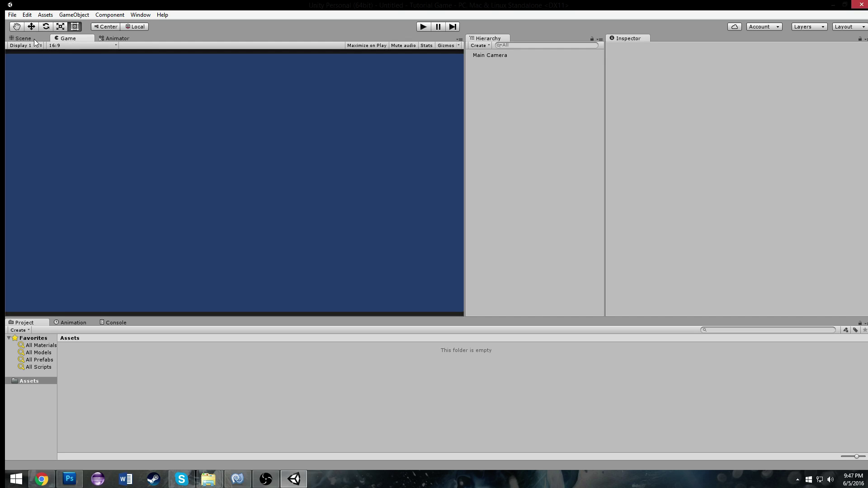
{"action": "left_click", "coordinate": [42, 40]}
{"action": "left_click", "coordinate": [69, 39]}
Step: Change the Main Camera's background colour to dark red
{"action": "left_click", "coordinate": [21, 38]}
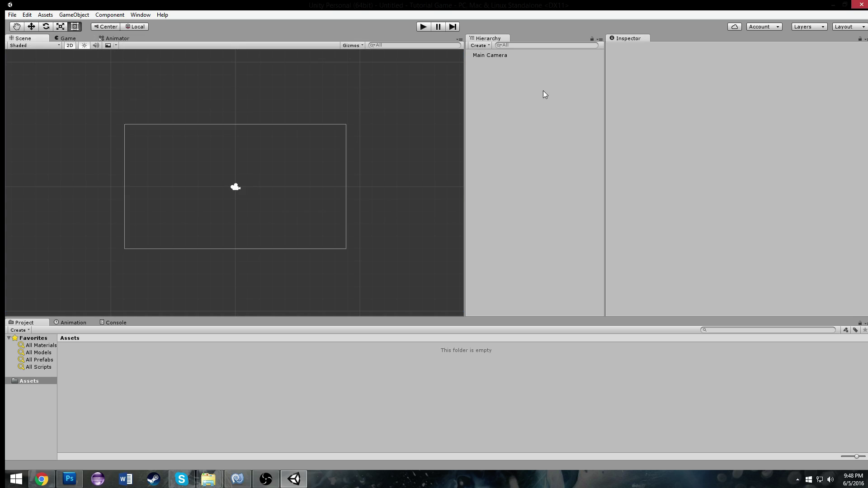
{"action": "left_click", "coordinate": [488, 55]}
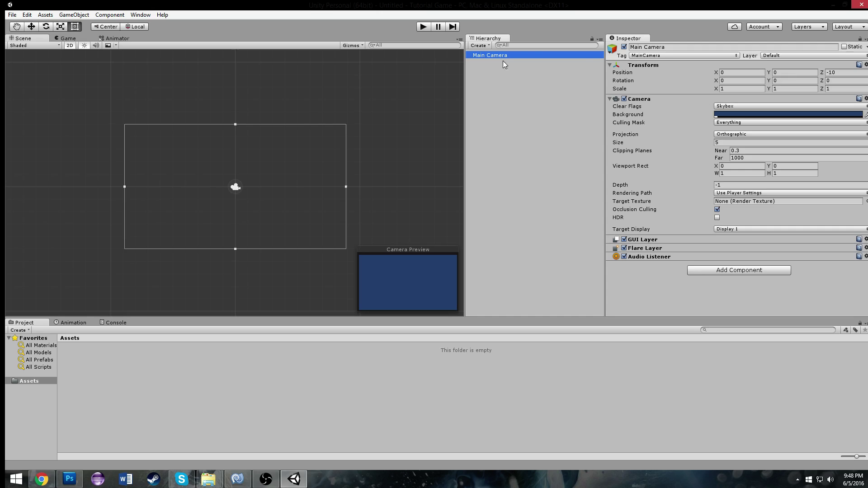
{"action": "left_click", "coordinate": [733, 115]}
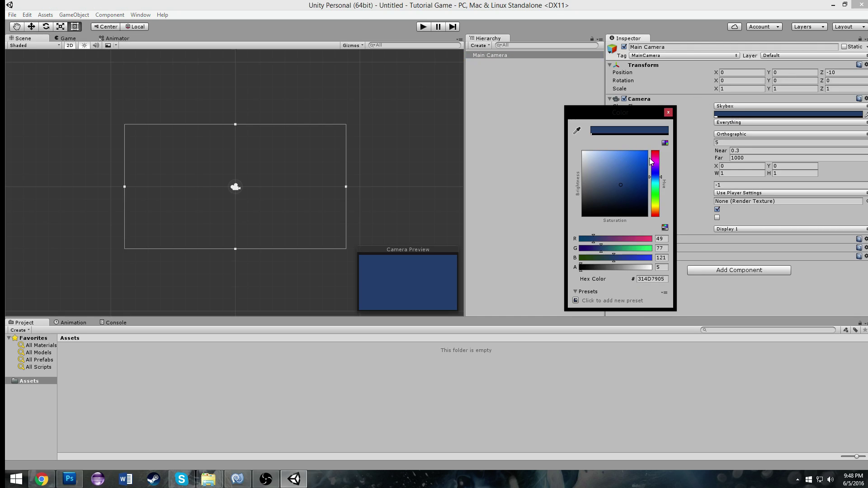
{"action": "left_click_drag", "start_coordinate": [651, 161], "coordinate": [655, 148]}
{"action": "left_click", "coordinate": [668, 112]}
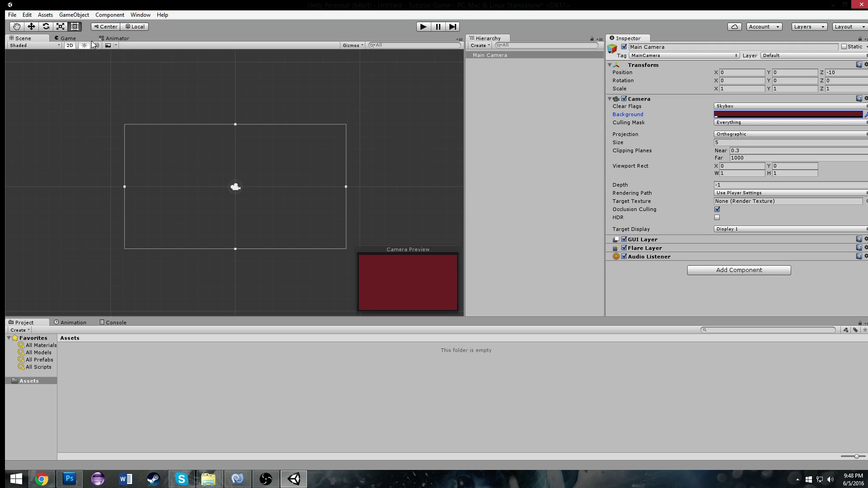
Step: Preview the red background in the Game view, then return to the Scene view deselected
{"action": "left_click", "coordinate": [68, 38]}
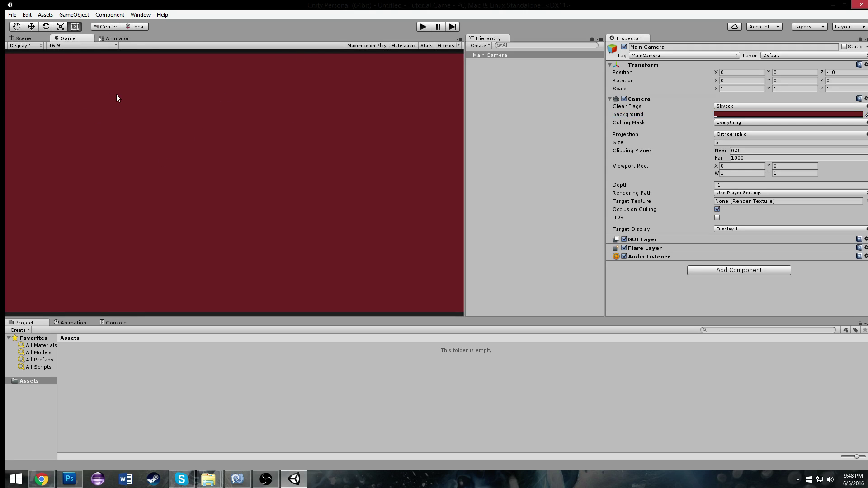
{"action": "left_click", "coordinate": [42, 40]}
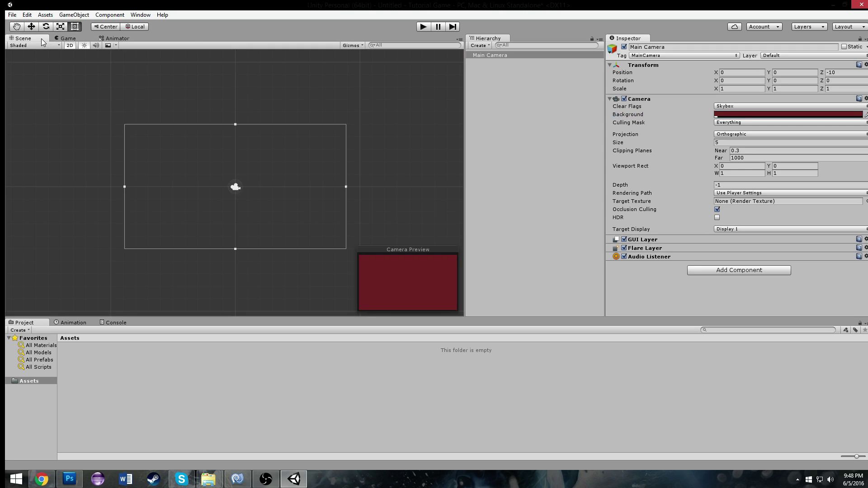
{"action": "left_click", "coordinate": [150, 83]}
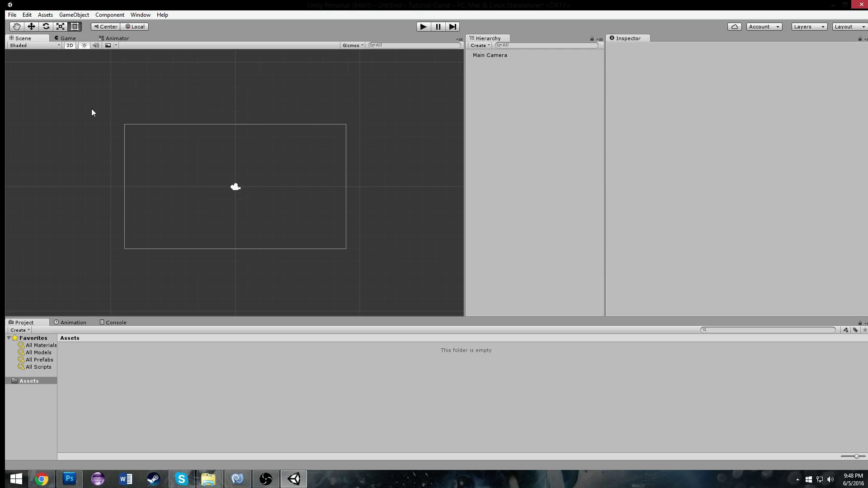
Step: Select the Main Camera to show its position 0, 0, -10 and orthographic size 5
{"action": "scroll", "coordinate": [119, 108], "scroll_direction": "down", "scroll_amount": 4}
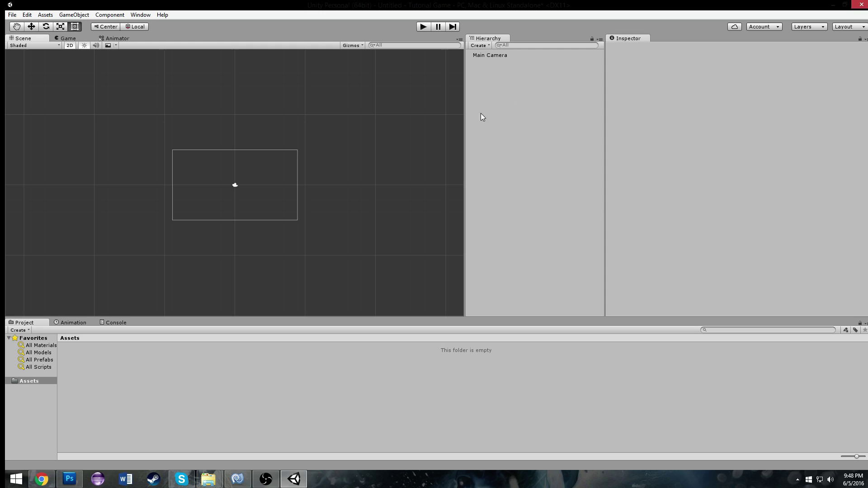
{"action": "scroll", "coordinate": [405, 133], "scroll_direction": "up", "scroll_amount": 1}
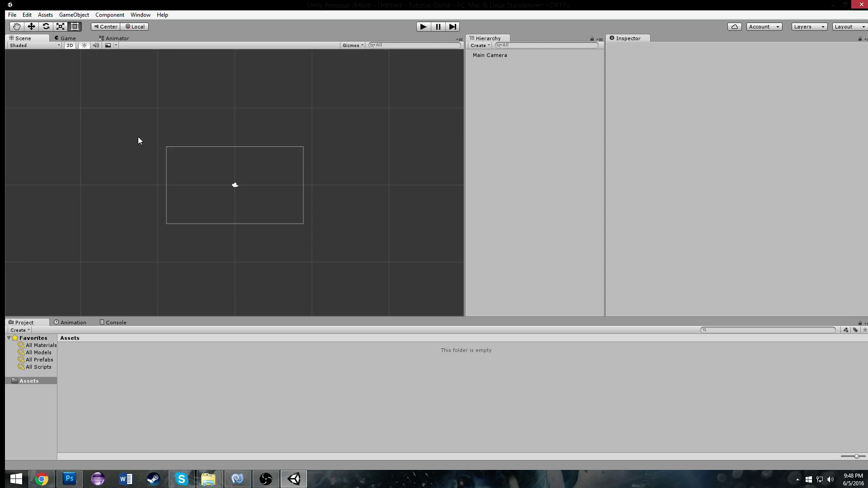
{"action": "left_click_drag", "start_coordinate": [138, 132], "coordinate": [365, 245]}
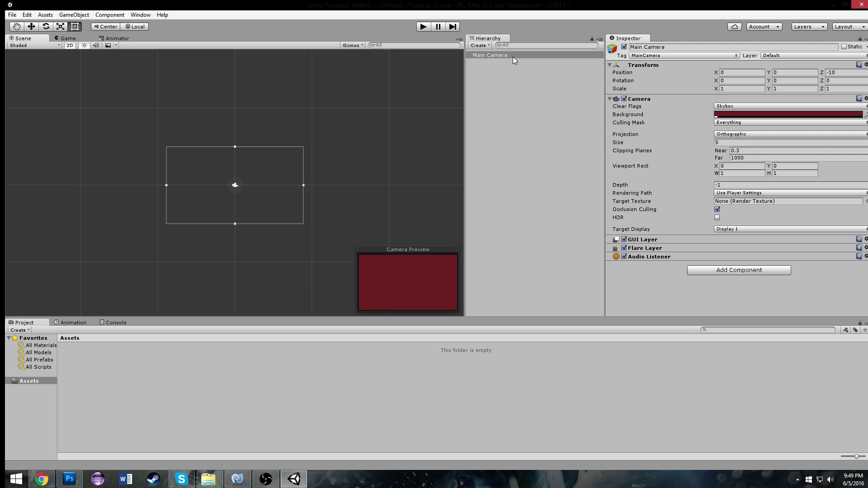
{"action": "left_click", "coordinate": [499, 63]}
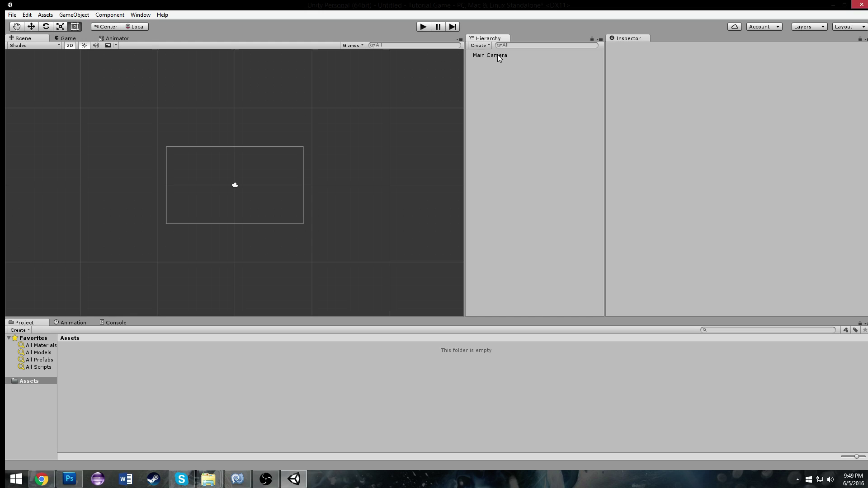
{"action": "left_click", "coordinate": [498, 55]}
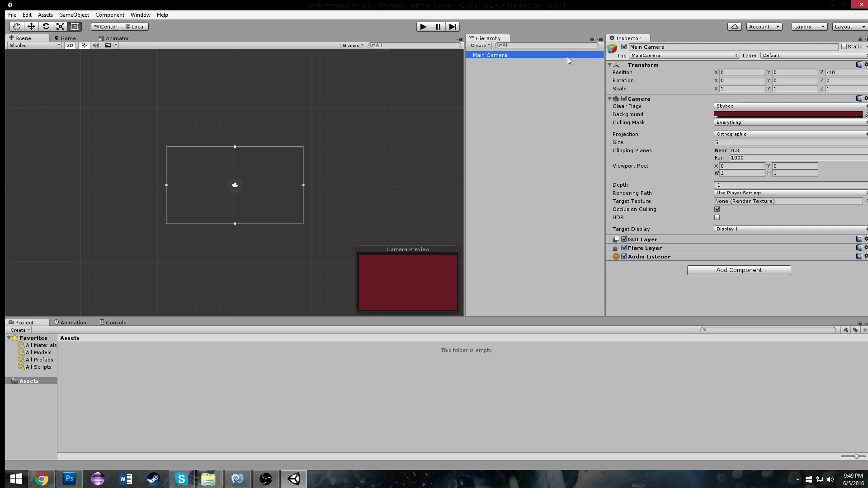
{"action": "left_click", "coordinate": [561, 73]}
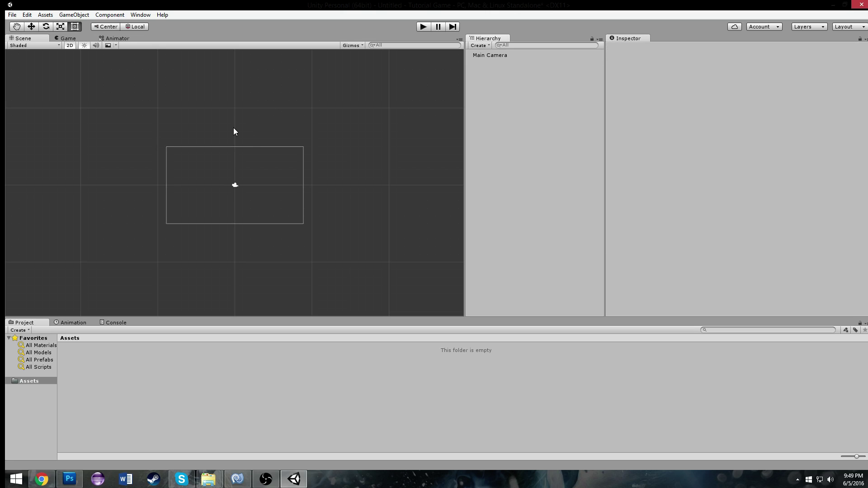
{"action": "left_click", "coordinate": [518, 56]}
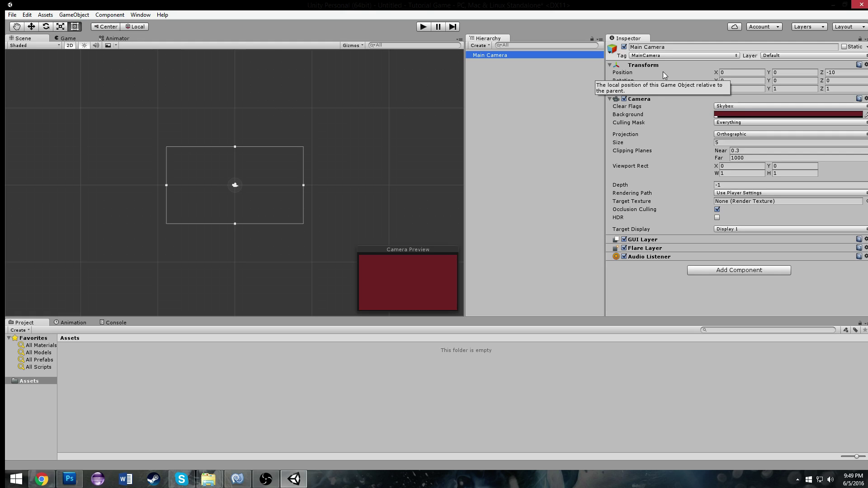
Step: In the Game view, start and stop Play, then toggle the Stats overlay on and off
{"action": "left_click", "coordinate": [74, 37]}
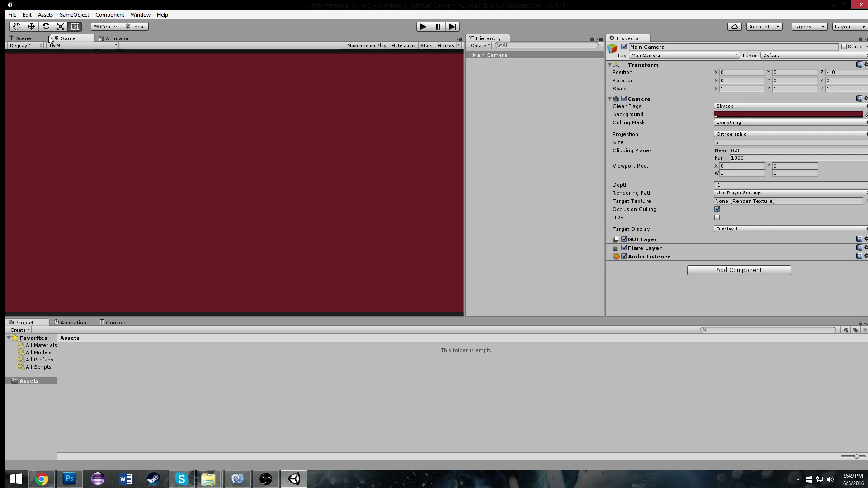
{"action": "left_click", "coordinate": [32, 39]}
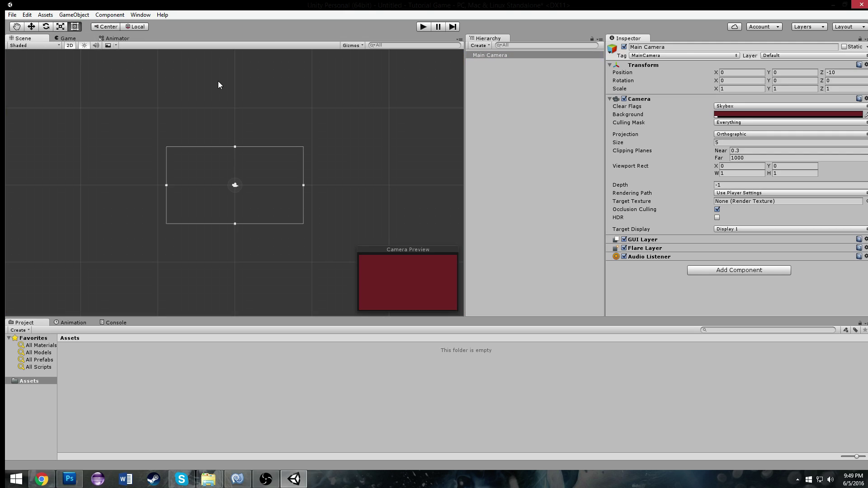
{"action": "left_click", "coordinate": [69, 39]}
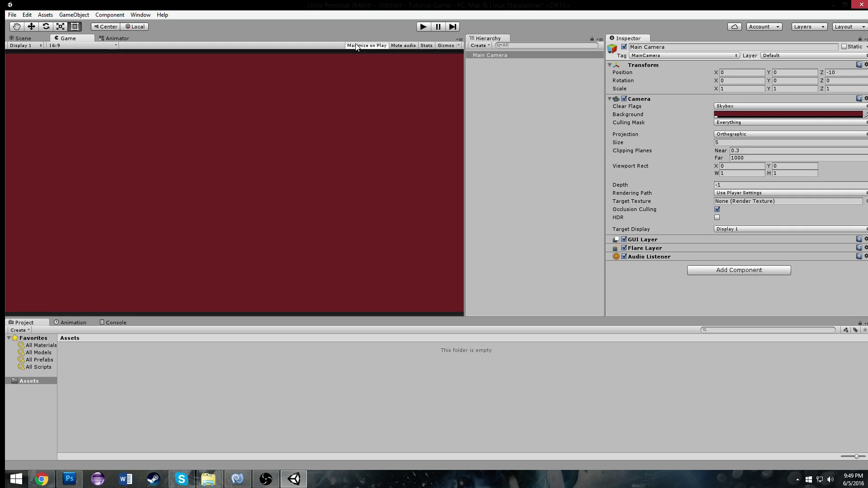
{"action": "left_click", "coordinate": [421, 27]}
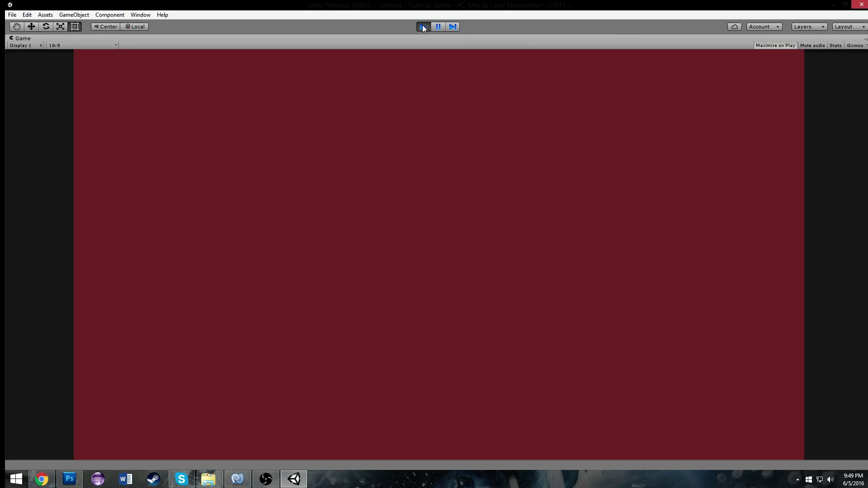
{"action": "left_click", "coordinate": [423, 26]}
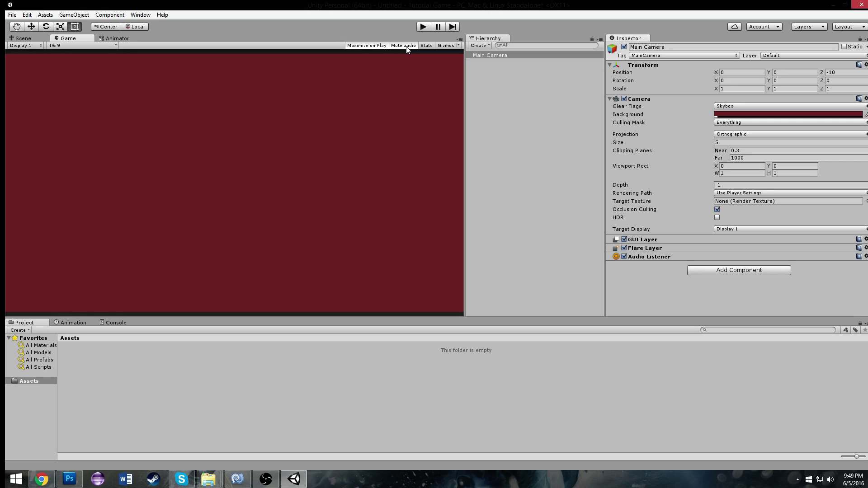
{"action": "left_click", "coordinate": [427, 45]}
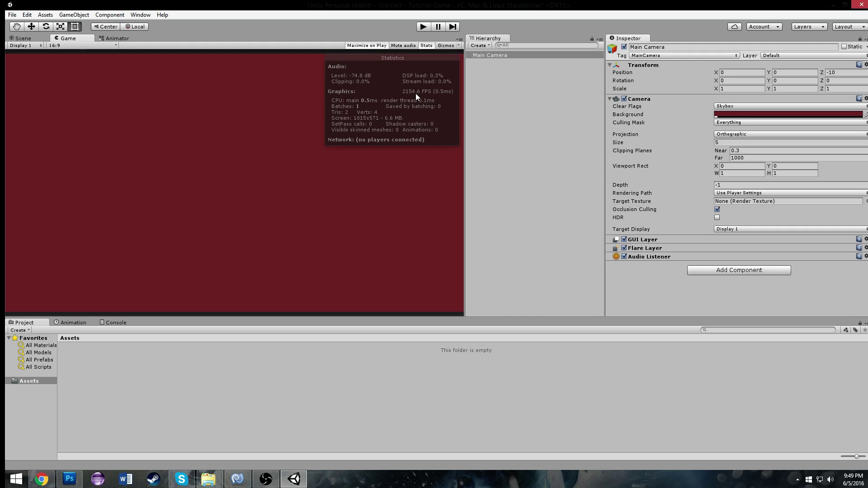
{"action": "left_click", "coordinate": [425, 46]}
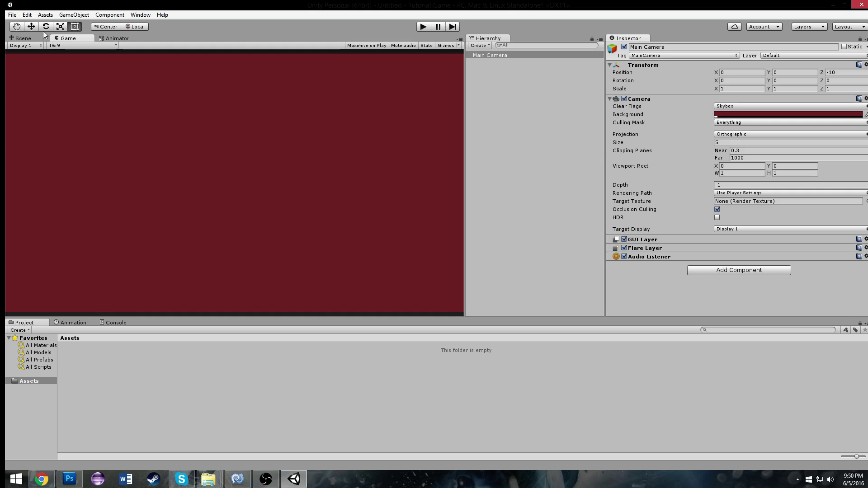
Step: Float the Game view, move it around, redock it beside the Scene tab, and return to Scene
{"action": "left_click_drag", "start_coordinate": [67, 39], "coordinate": [280, 196]}
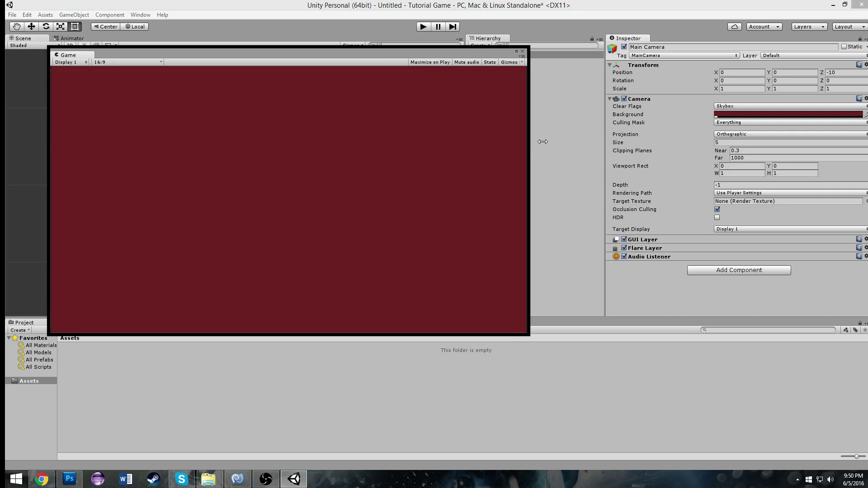
{"action": "left_click_drag", "start_coordinate": [316, 54], "coordinate": [867, 47]}
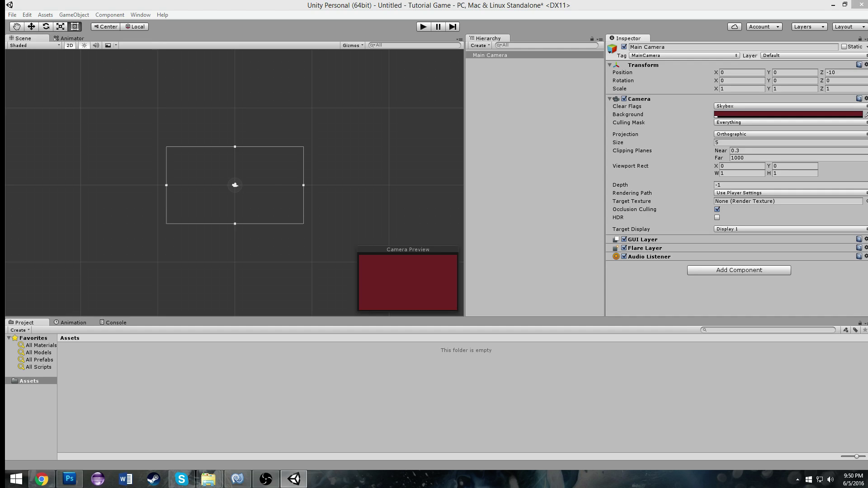
{"action": "left_click_drag", "start_coordinate": [867, 48], "coordinate": [293, 39]}
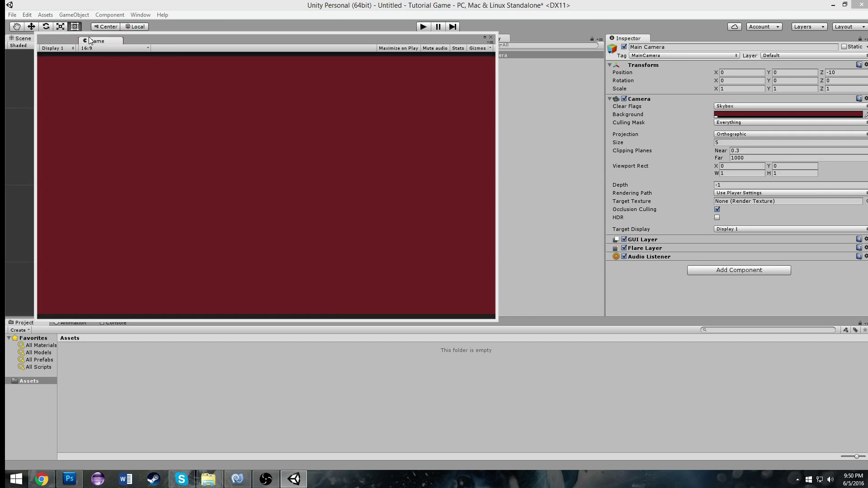
{"action": "left_click_drag", "start_coordinate": [106, 39], "coordinate": [81, 40]}
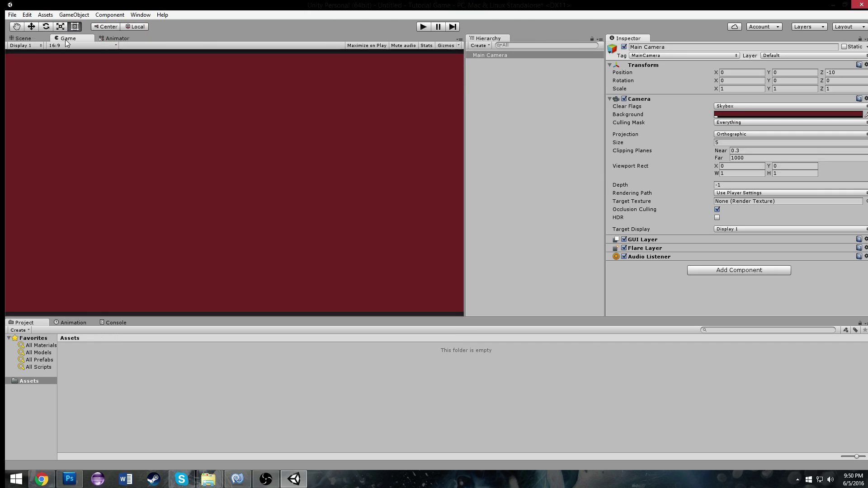
{"action": "left_click", "coordinate": [39, 39]}
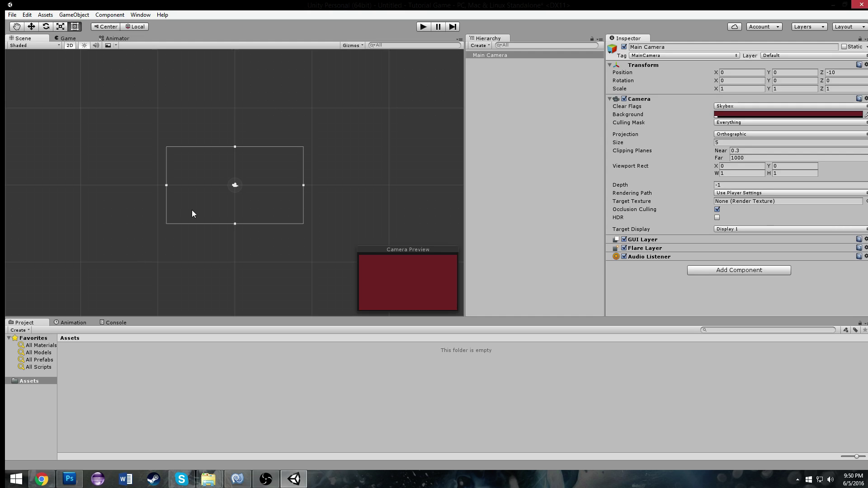
{"action": "scroll", "coordinate": [197, 212], "scroll_direction": "up", "scroll_amount": 3}
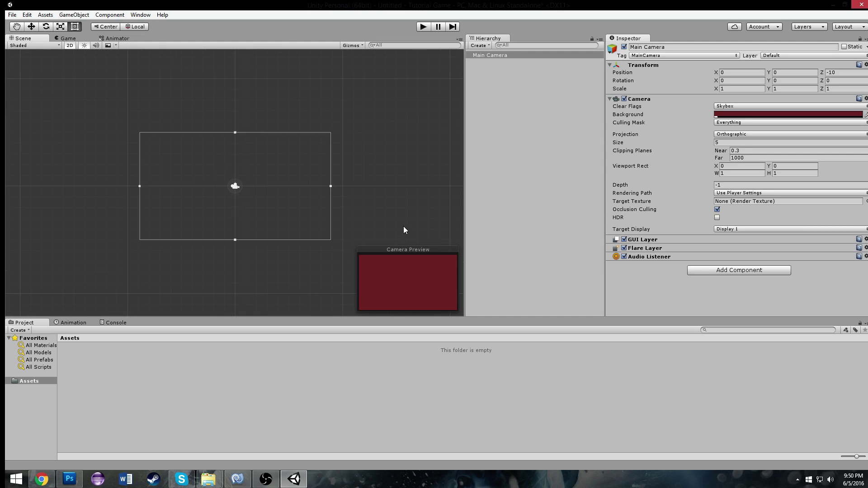
{"action": "scroll", "coordinate": [404, 230], "scroll_direction": "up", "scroll_amount": 2}
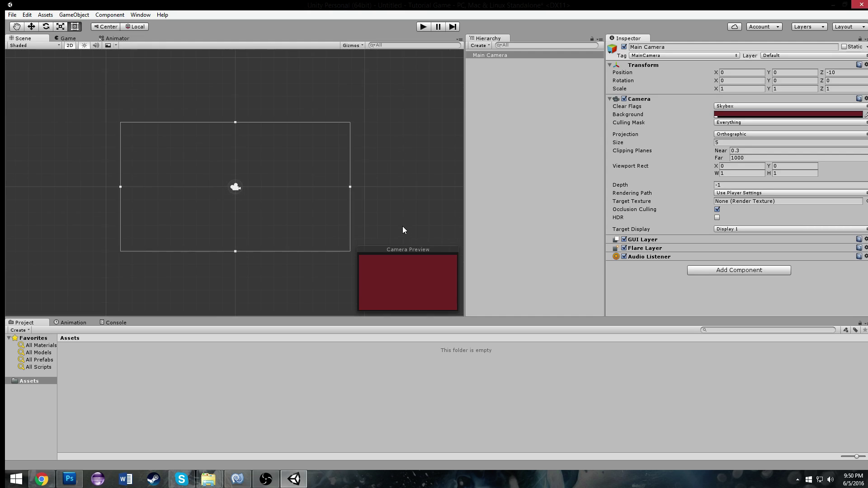
Step: Show the Console, box-select and deselect the Main Camera, then display the empty Assets folder
{"action": "left_click", "coordinate": [115, 323]}
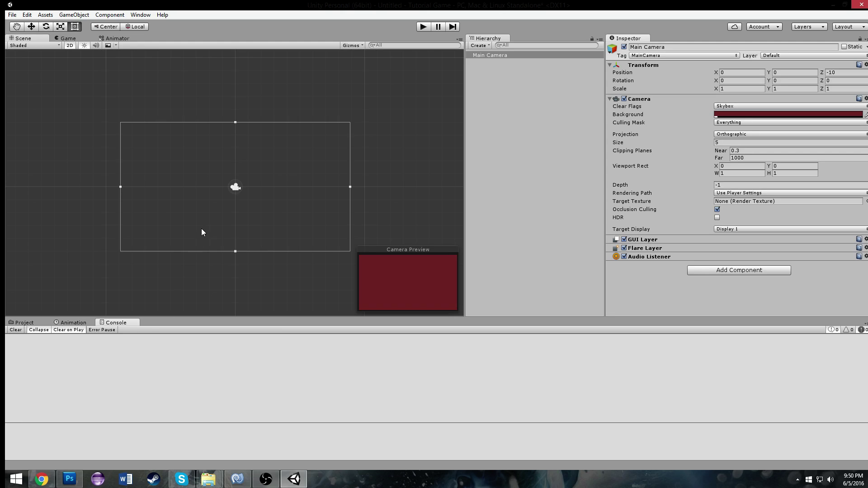
{"action": "scroll", "coordinate": [202, 225], "scroll_direction": "down", "scroll_amount": 2}
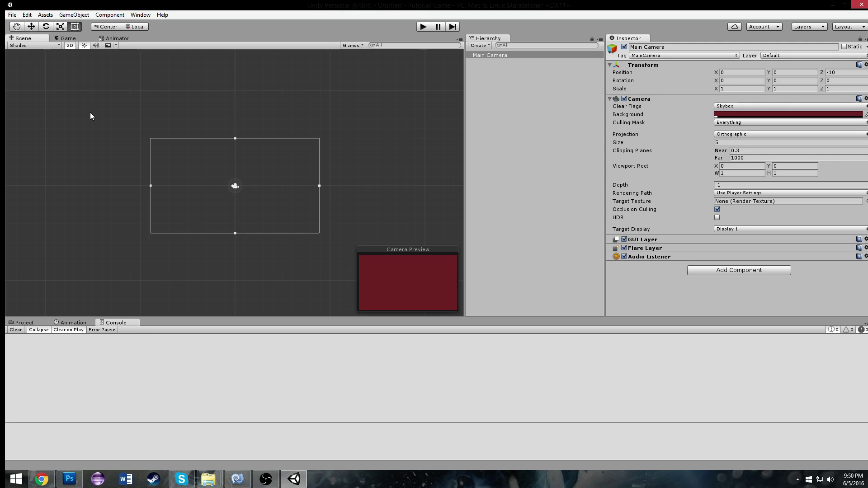
{"action": "left_click_drag", "start_coordinate": [91, 112], "coordinate": [372, 250]}
{"action": "left_click", "coordinate": [369, 188]}
{"action": "left_click_drag", "start_coordinate": [113, 115], "coordinate": [367, 253]}
{"action": "left_click", "coordinate": [370, 189]}
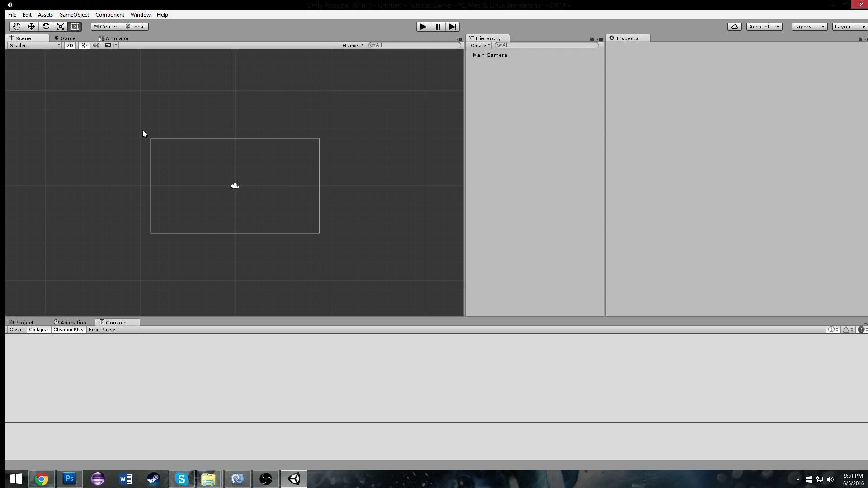
{"action": "left_click_drag", "start_coordinate": [143, 130], "coordinate": [401, 225]}
{"action": "left_click", "coordinate": [350, 205]}
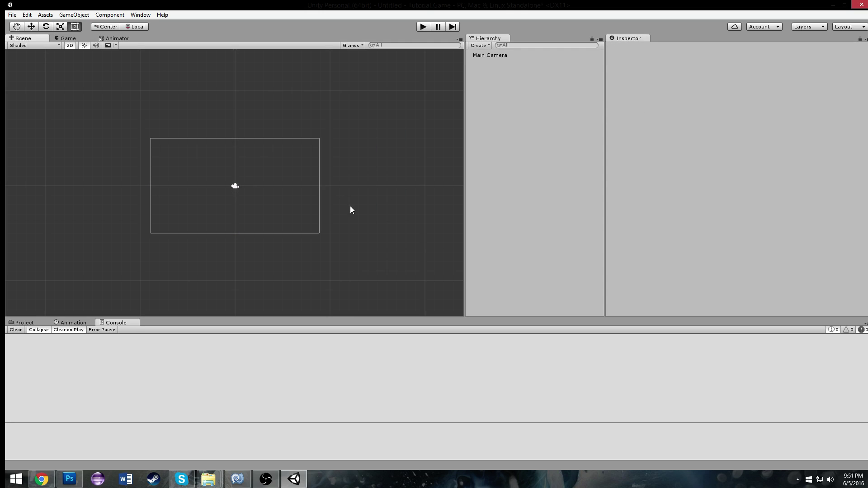
{"action": "left_click", "coordinate": [24, 322]}
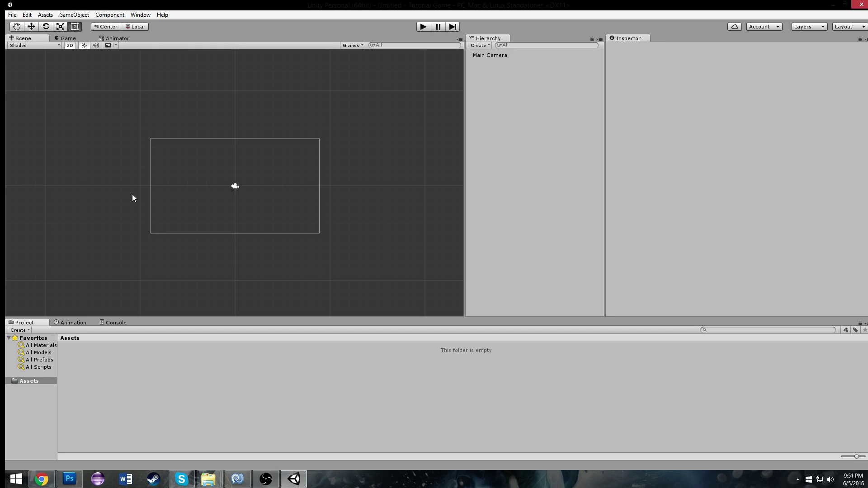
Step: Open the Assets folder's context menu and work toward Create > Sprites > Square
{"action": "scroll", "coordinate": [132, 195], "scroll_direction": "up", "scroll_amount": 1}
{"action": "scroll", "coordinate": [195, 155], "scroll_direction": "up", "scroll_amount": 1}
{"action": "scroll", "coordinate": [198, 157], "scroll_direction": "up", "scroll_amount": 1}
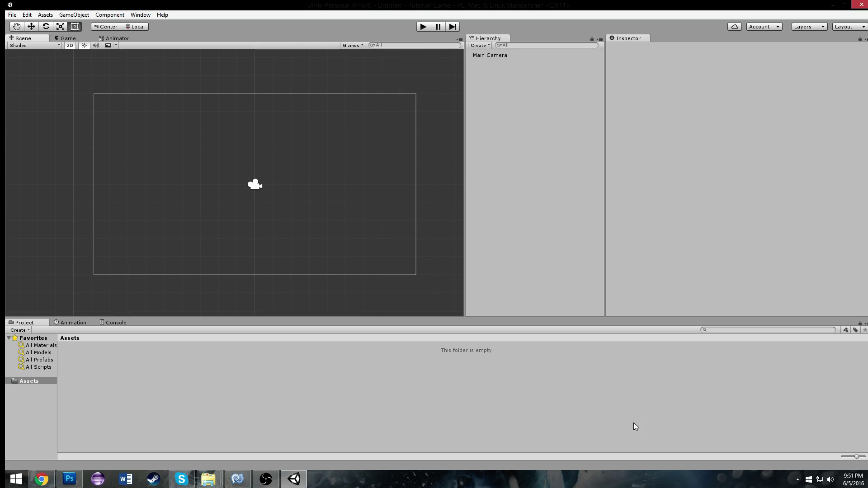
{"action": "right_click", "coordinate": [110, 363]}
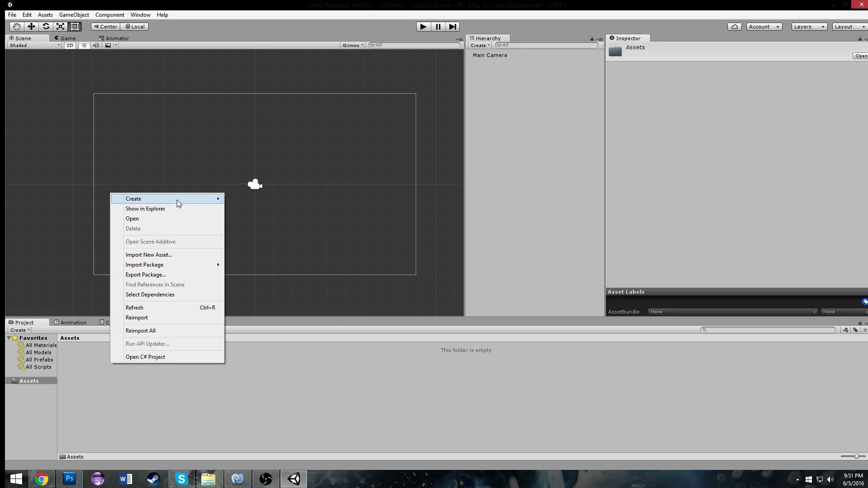
{"action": "mouse_move", "coordinate": [177, 199]}
{"action": "left_click", "coordinate": [76, 373]}
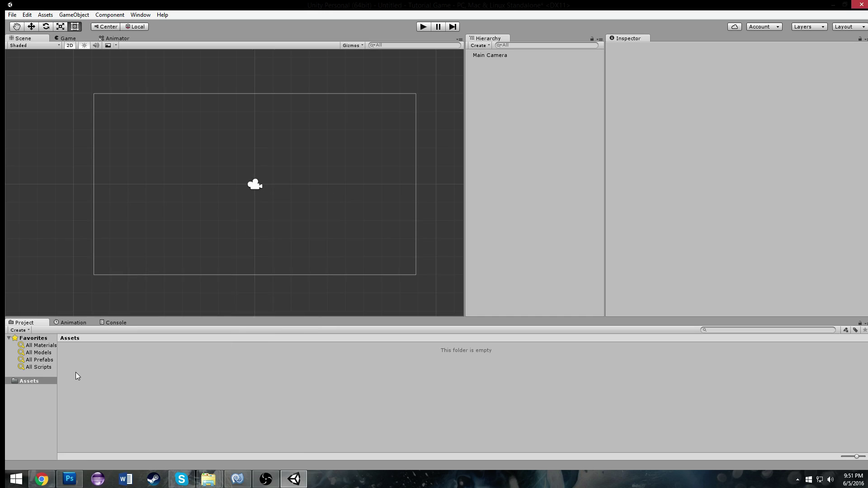
{"action": "right_click", "coordinate": [131, 375]}
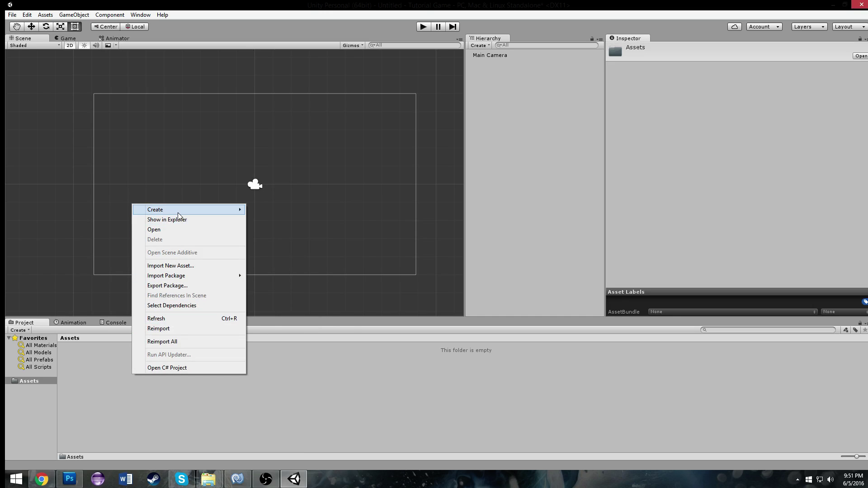
{"action": "mouse_move", "coordinate": [177, 212]}
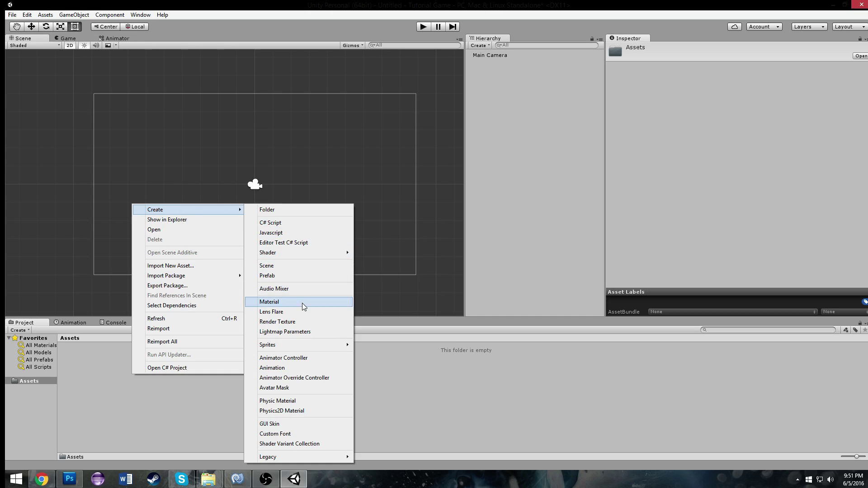
{"action": "mouse_move", "coordinate": [302, 341]}
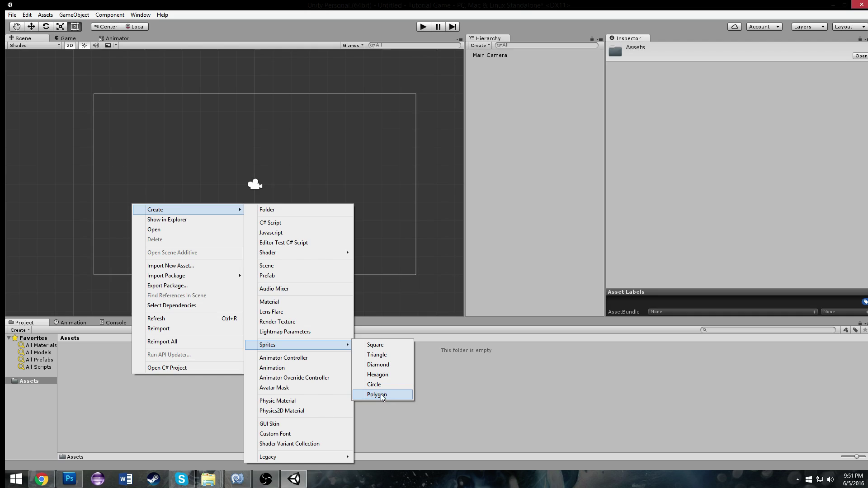
Step: Keep the Square sprite's name, then create a Triangle sprite asset in Assets
{"action": "left_click", "coordinate": [392, 346]}
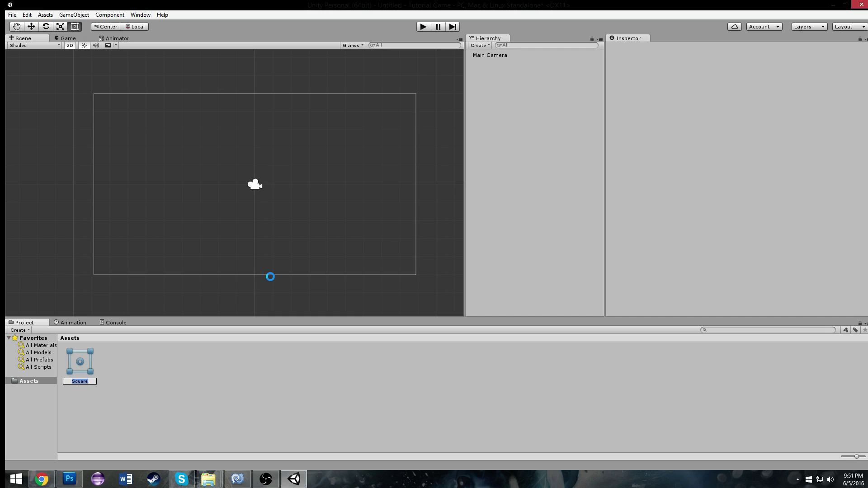
{"action": "key", "text": "Return"}
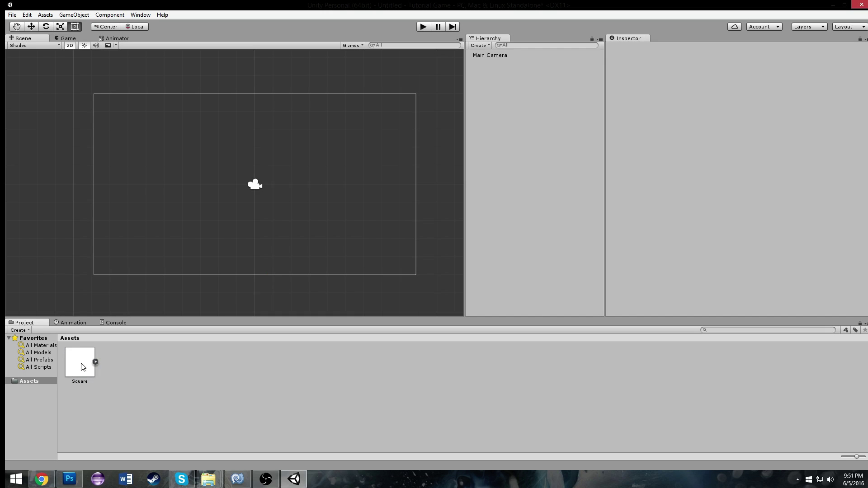
{"action": "scroll", "coordinate": [191, 273], "scroll_direction": "up", "scroll_amount": 2}
{"action": "right_click", "coordinate": [148, 368]}
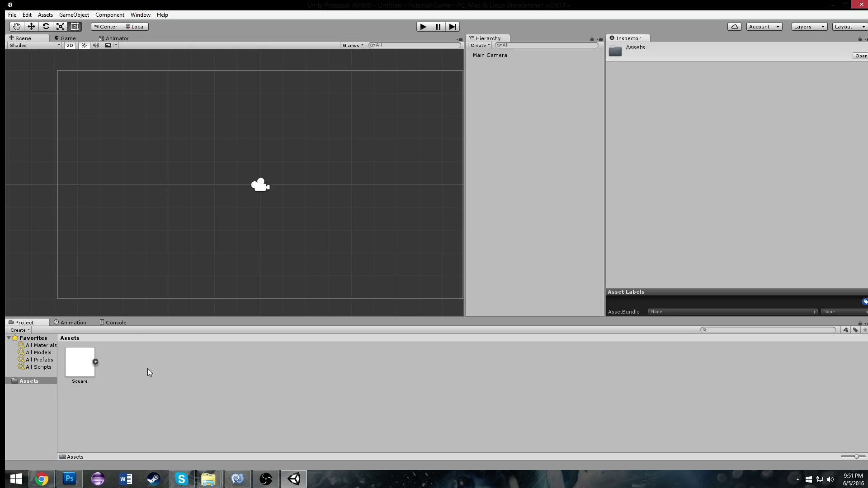
{"action": "mouse_move", "coordinate": [207, 204]}
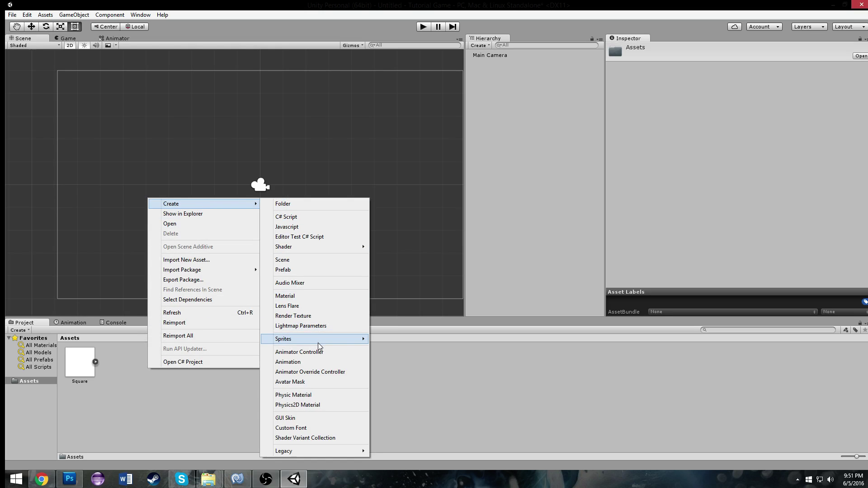
{"action": "left_click", "coordinate": [392, 349]}
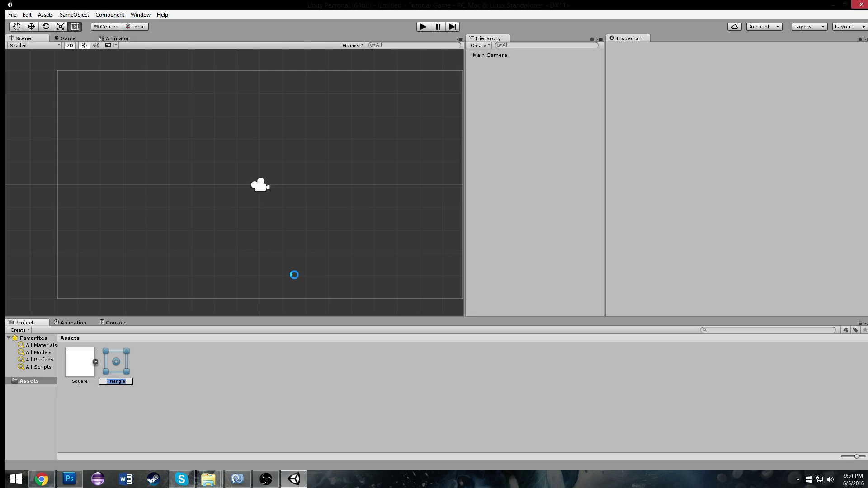
{"action": "left_click", "coordinate": [294, 276]}
Step: Recentre the Scene view on the camera frame and select the Square asset
{"action": "scroll", "coordinate": [263, 195], "scroll_direction": "down", "scroll_amount": 2}
{"action": "scroll", "coordinate": [267, 174], "scroll_direction": "up", "scroll_amount": 1}
{"action": "scroll", "coordinate": [267, 175], "scroll_direction": "up", "scroll_amount": 2}
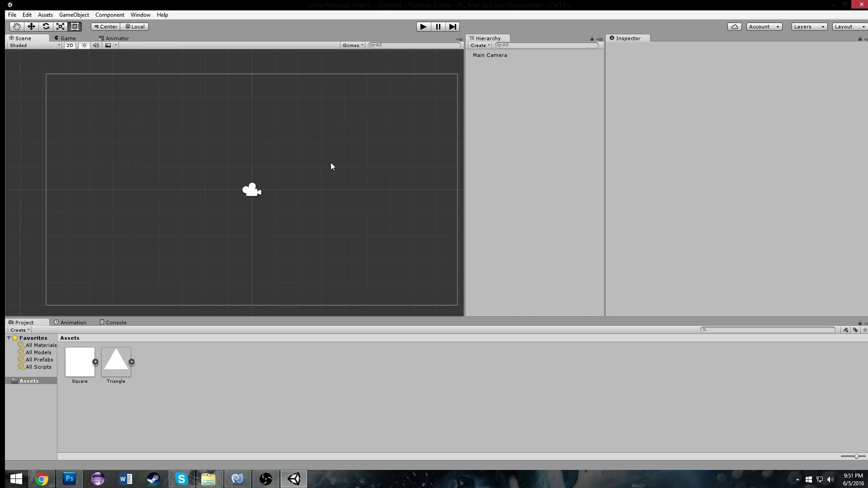
{"action": "middle_click_drag", "start_coordinate": [322, 163], "coordinate": [308, 145]}
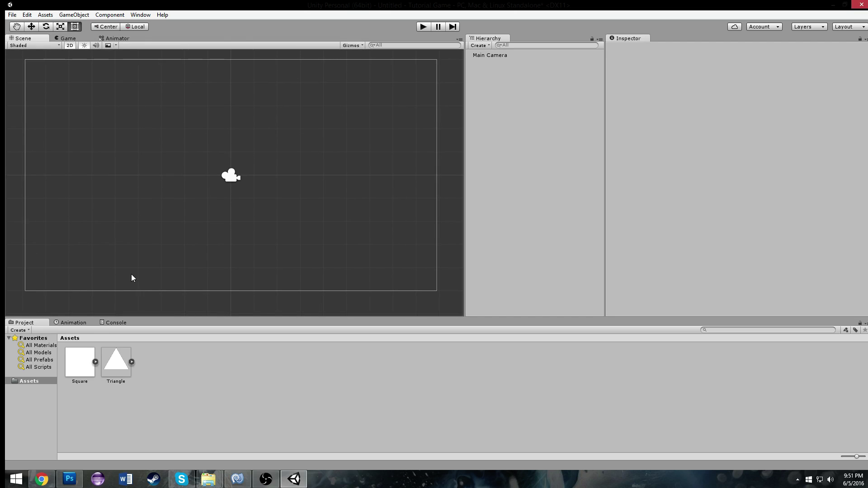
{"action": "left_click", "coordinate": [90, 361]}
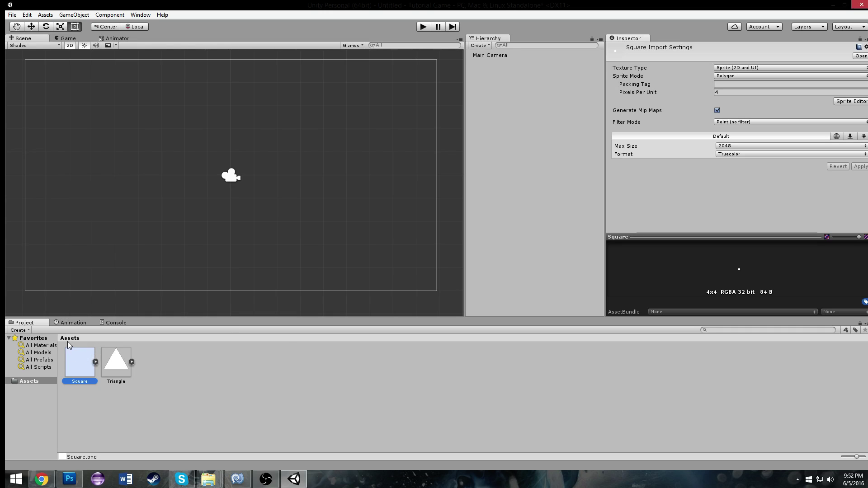
{"action": "scroll", "coordinate": [99, 198], "scroll_direction": "down", "scroll_amount": 2}
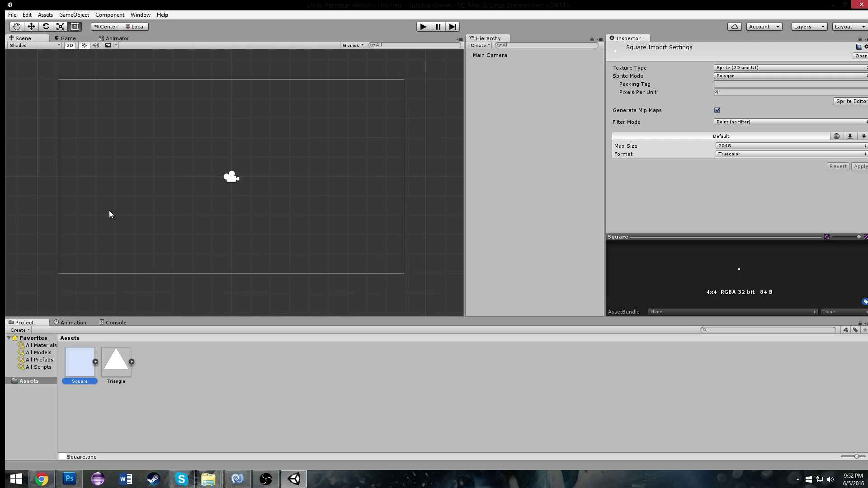
{"action": "left_click", "coordinate": [109, 208]}
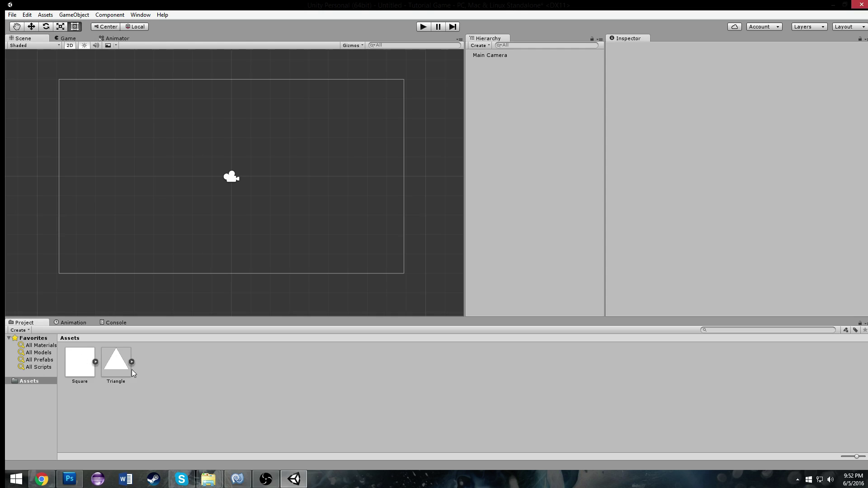
{"action": "left_click", "coordinate": [83, 367]}
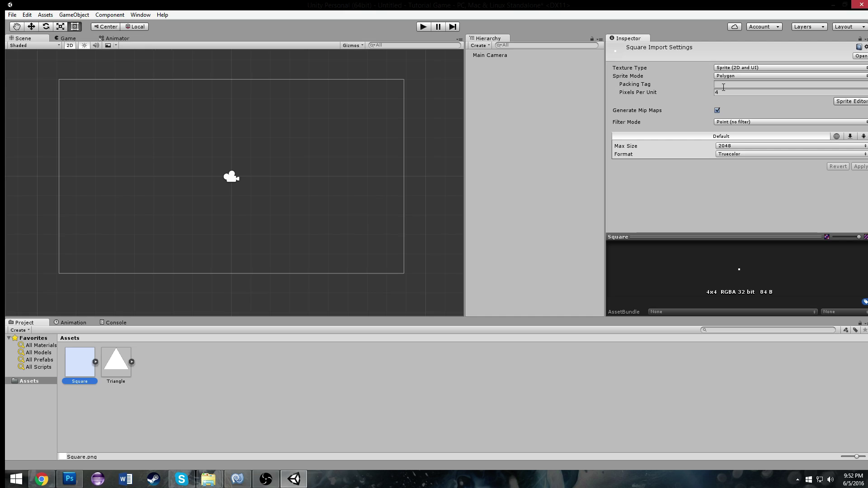
Step: Drag the Square sprite from the Project panel into the scene, left of centre
{"action": "left_click", "coordinate": [444, 110]}
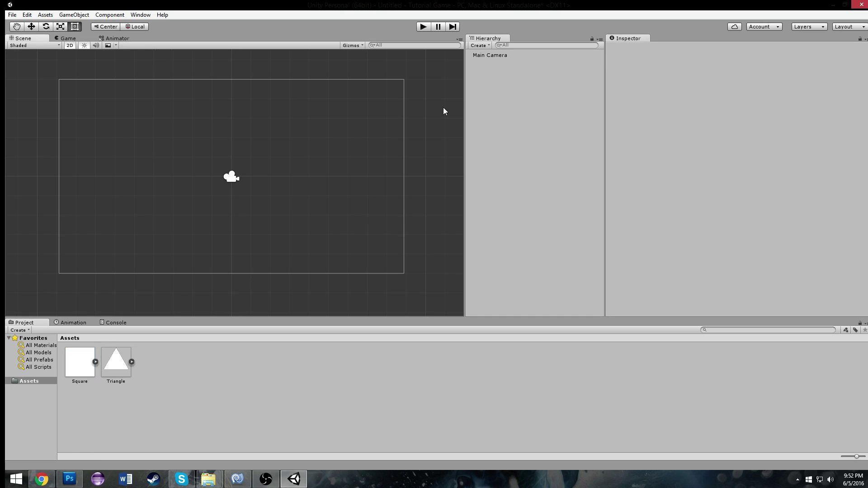
{"action": "left_click", "coordinate": [82, 368]}
{"action": "left_click_drag", "start_coordinate": [82, 368], "coordinate": [197, 193]}
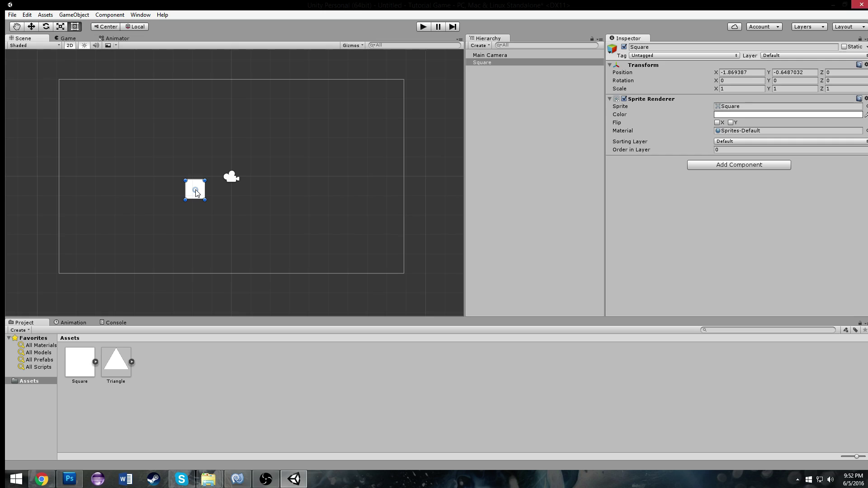
Step: Enlarge the square to about 4.15 by 3.94 and centre it in the camera frame
{"action": "scroll", "coordinate": [237, 217], "scroll_direction": "up", "scroll_amount": 3}
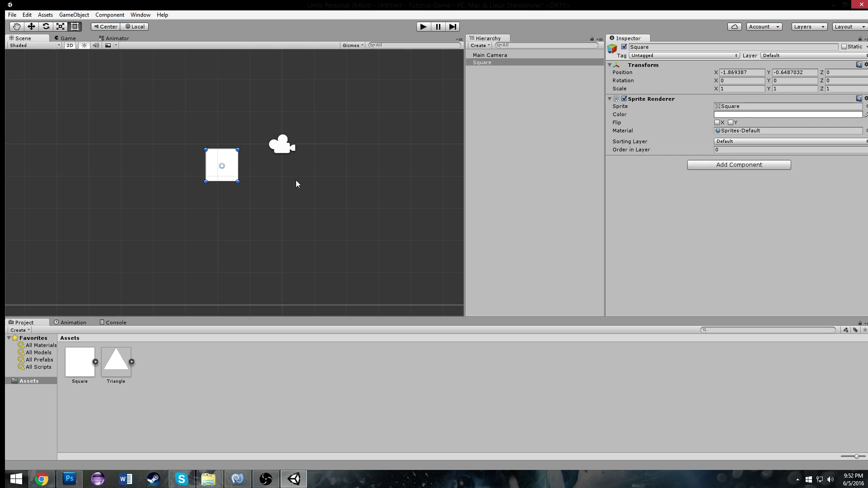
{"action": "scroll", "coordinate": [286, 203], "scroll_direction": "up", "scroll_amount": 5}
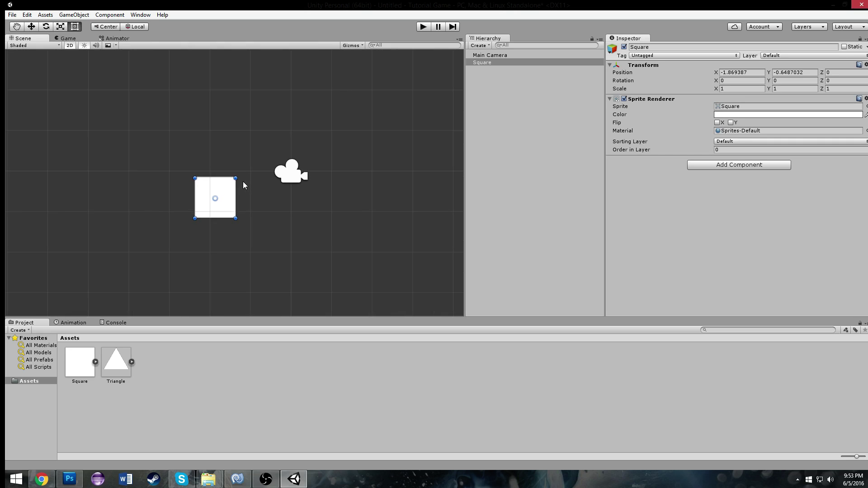
{"action": "scroll", "coordinate": [243, 177], "scroll_direction": "up", "scroll_amount": 2}
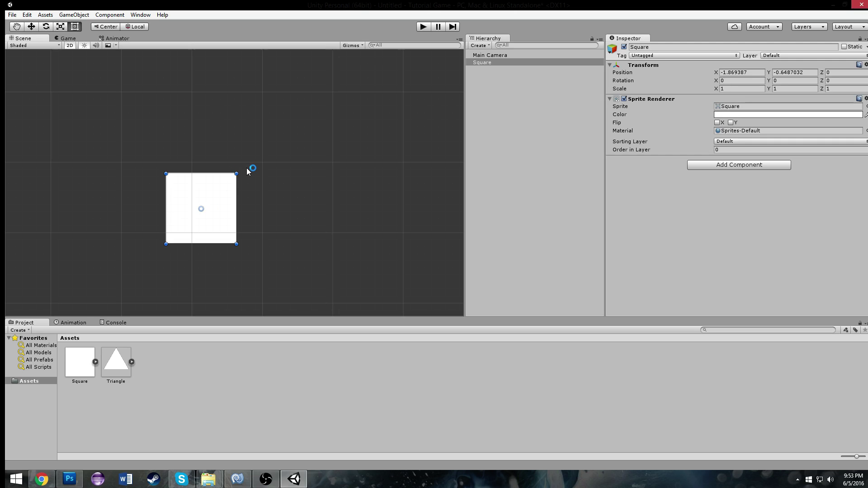
{"action": "left_click_drag", "start_coordinate": [237, 172], "coordinate": [298, 130]}
{"action": "scroll", "coordinate": [301, 129], "scroll_direction": "down", "scroll_amount": 5}
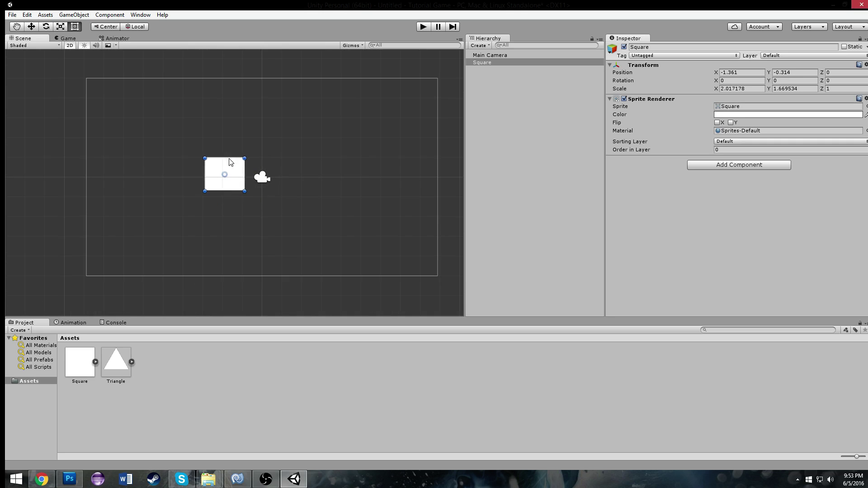
{"action": "left_click_drag", "start_coordinate": [227, 158], "coordinate": [298, 163]}
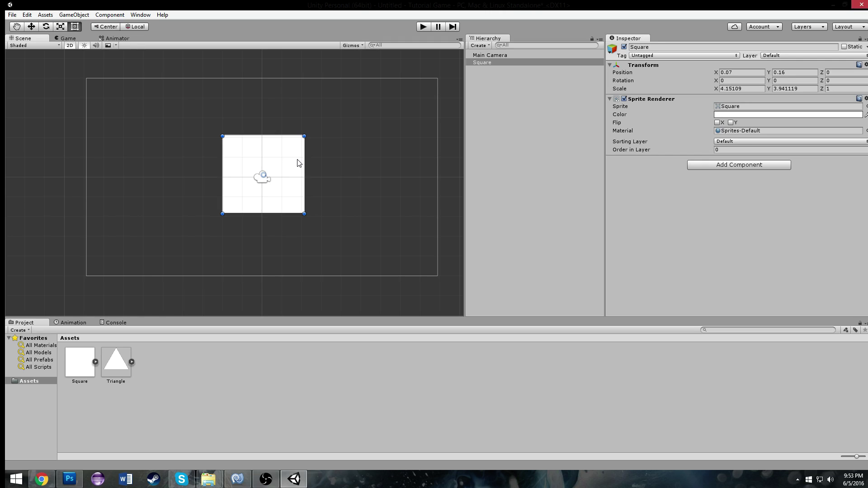
Step: Pan the view and move the square to about position 0.07, 0.46
{"action": "left_click", "coordinate": [17, 27]}
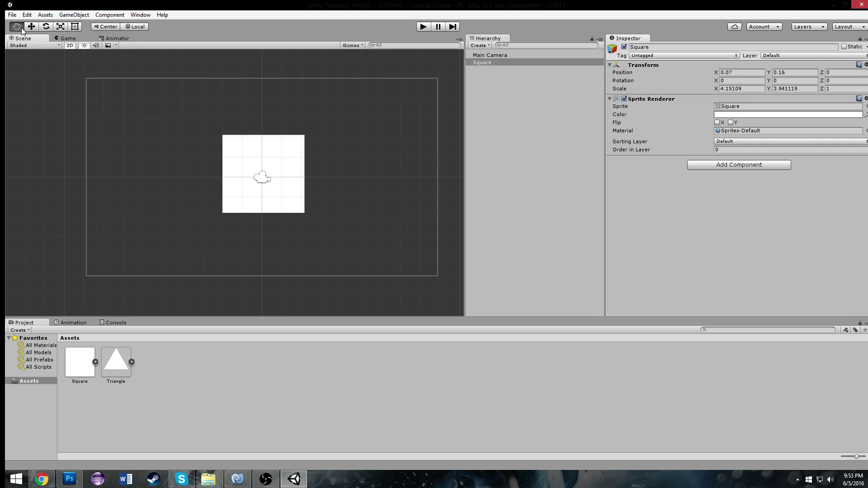
{"action": "left_click_drag", "start_coordinate": [269, 114], "coordinate": [245, 126]}
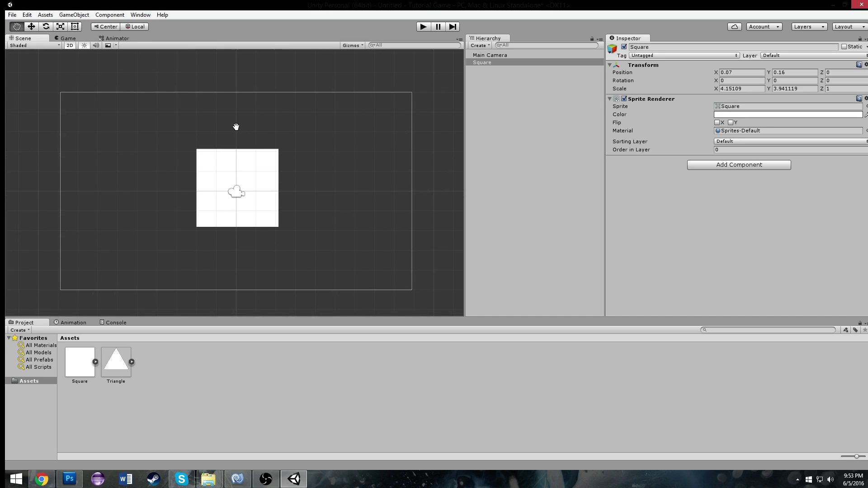
{"action": "left_click", "coordinate": [32, 26]}
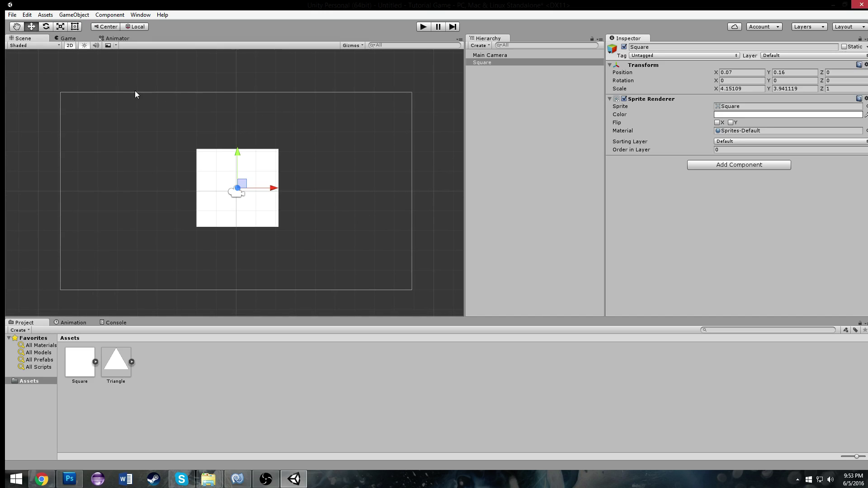
{"action": "mouse_move", "coordinate": [273, 187]}
{"action": "left_mouse_down"}
{"action": "mouse_move", "coordinate": [189, 186]}
{"action": "mouse_move", "coordinate": [284, 183]}
{"action": "left_mouse_up"}
{"action": "mouse_move", "coordinate": [246, 153]}
{"action": "left_mouse_down"}
{"action": "mouse_move", "coordinate": [247, 97]}
{"action": "mouse_move", "coordinate": [247, 157]}
{"action": "mouse_move", "coordinate": [248, 149]}
{"action": "left_mouse_up"}
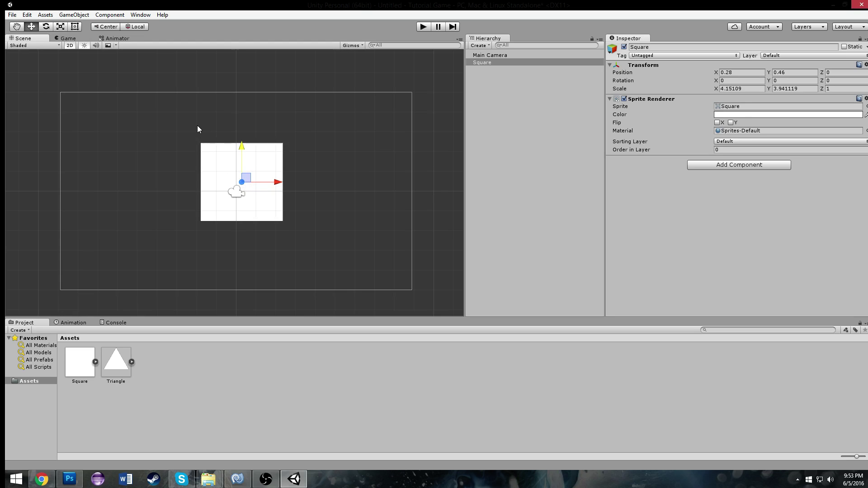
{"action": "middle_click_drag", "start_coordinate": [195, 126], "coordinate": [222, 145]}
{"action": "left_click", "coordinate": [17, 27]}
{"action": "left_click_drag", "start_coordinate": [273, 182], "coordinate": [217, 87]}
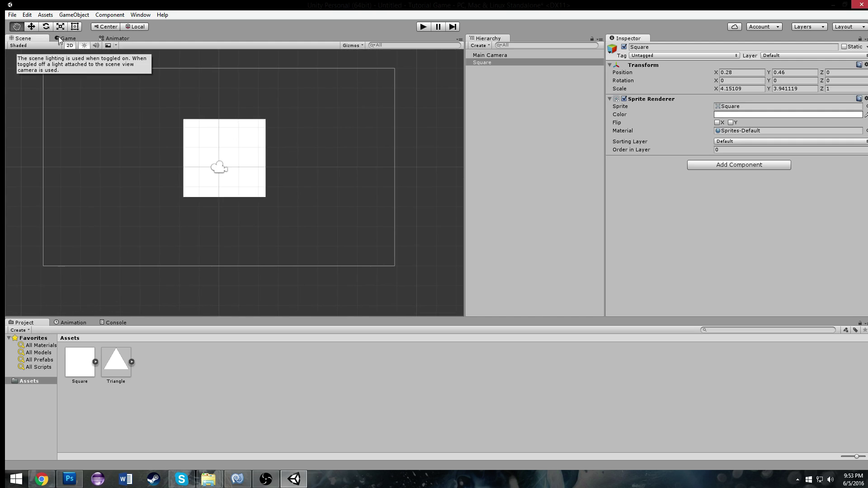
{"action": "left_click", "coordinate": [31, 26]}
{"action": "left_click_drag", "start_coordinate": [261, 159], "coordinate": [256, 161]}
{"action": "middle_click_drag", "start_coordinate": [217, 85], "coordinate": [252, 159]}
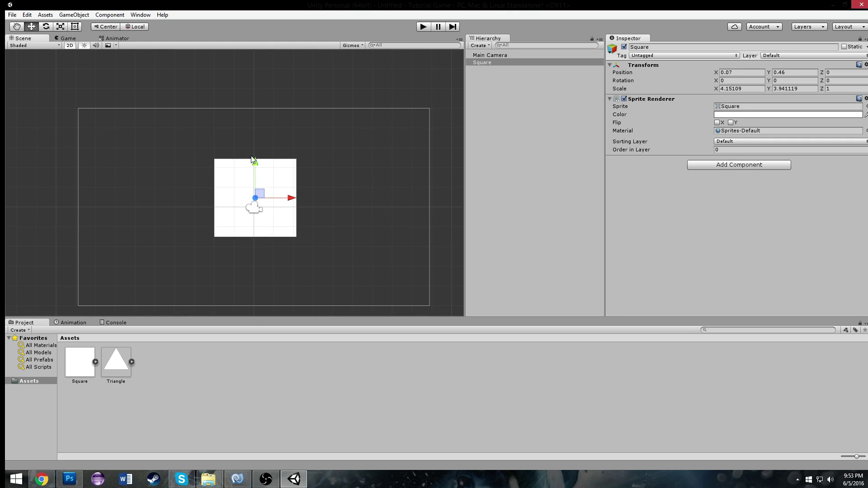
Step: Cycle through the Pan, Move, Rect and Scale tools, then recentre the camera frame
{"action": "key", "text": "q"}
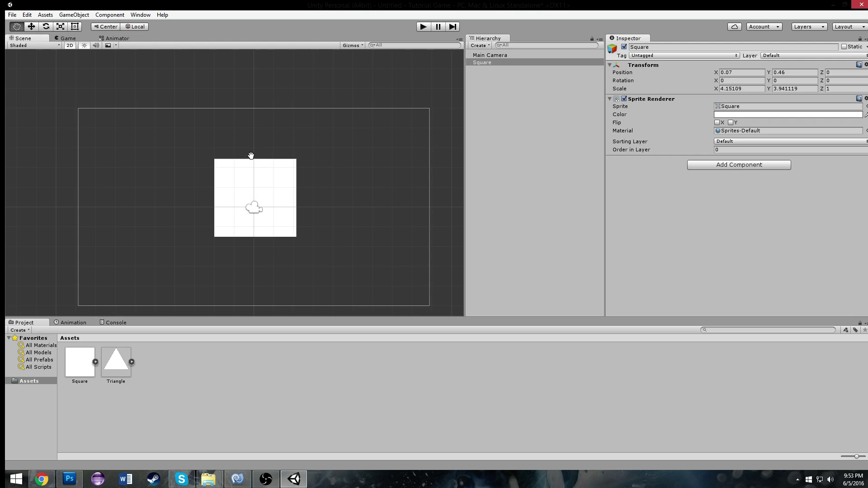
{"action": "key", "text": "w"}
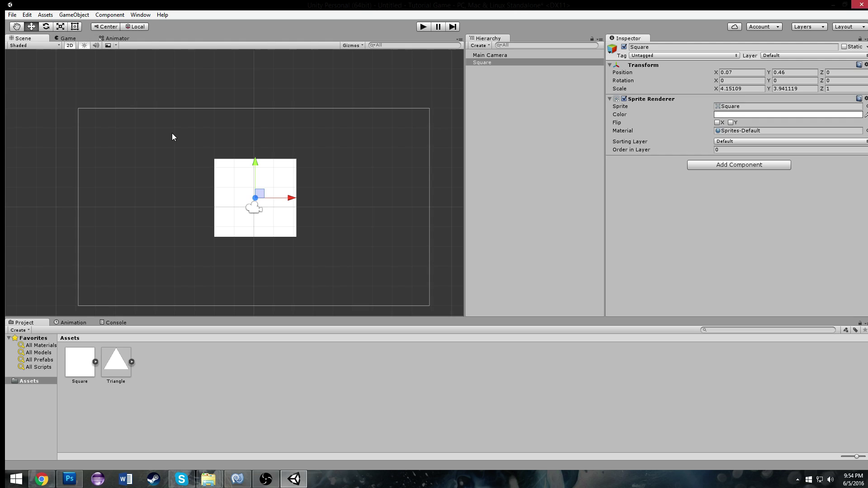
{"action": "key", "text": "q"}
{"action": "key", "text": "w"}
{"action": "key", "text": "t"}
{"action": "key", "text": "r"}
{"action": "key", "text": "t"}
{"action": "key", "text": "q"}
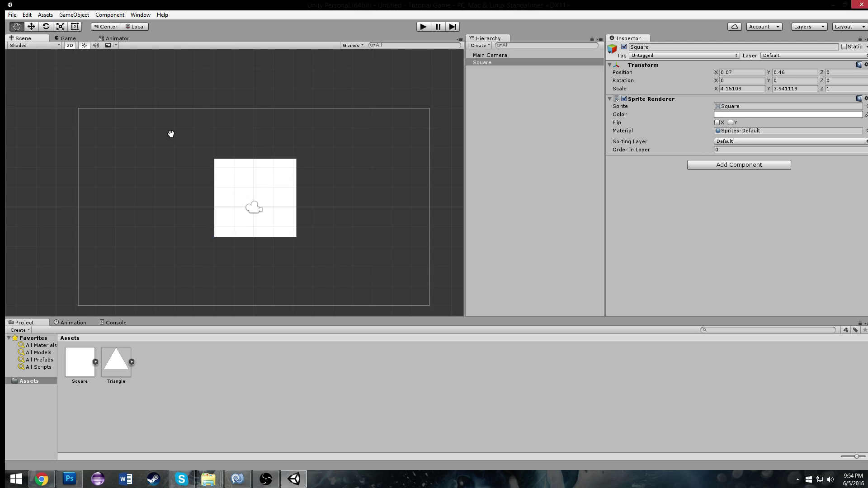
{"action": "key", "text": "w"}
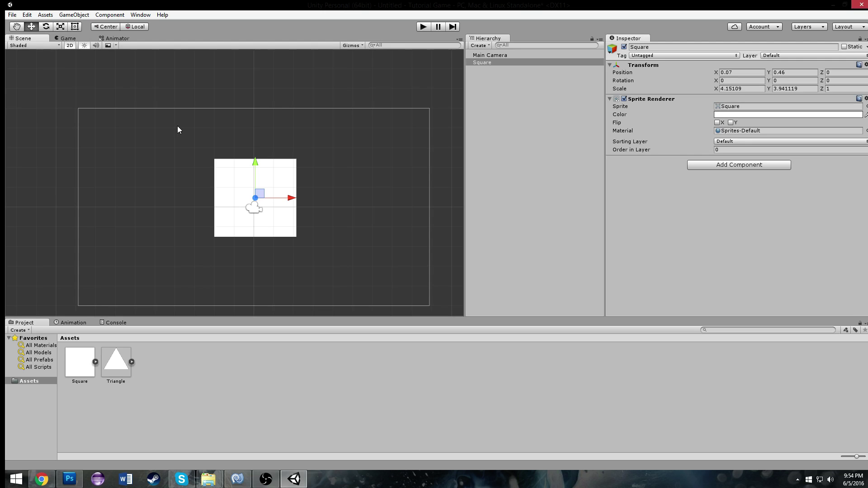
{"action": "scroll", "coordinate": [178, 130], "scroll_direction": "up", "scroll_amount": 1}
{"action": "scroll", "coordinate": [178, 129], "scroll_direction": "down", "scroll_amount": 2}
{"action": "mouse_move", "coordinate": [266, 134]}
{"action": "middle_mouse_down"}
{"action": "mouse_move", "coordinate": [262, 141]}
{"action": "mouse_move", "coordinate": [196, 87]}
{"action": "mouse_move", "coordinate": [279, 122]}
{"action": "middle_mouse_up"}
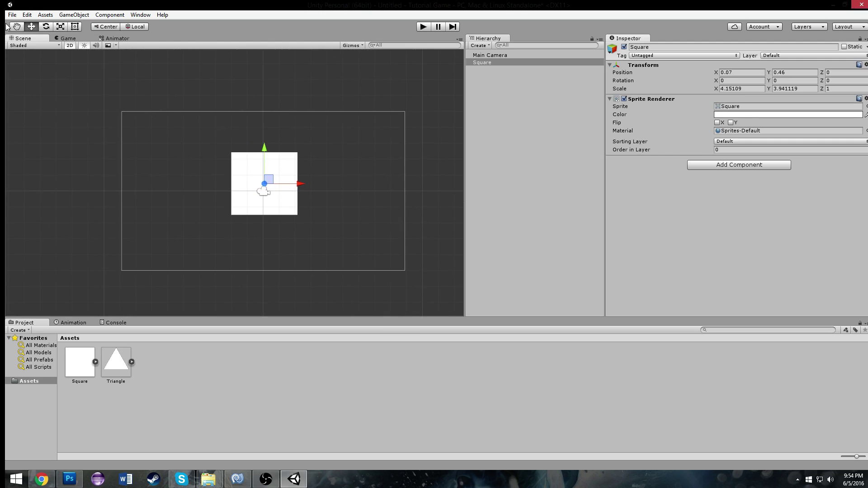
{"action": "left_click", "coordinate": [48, 27]}
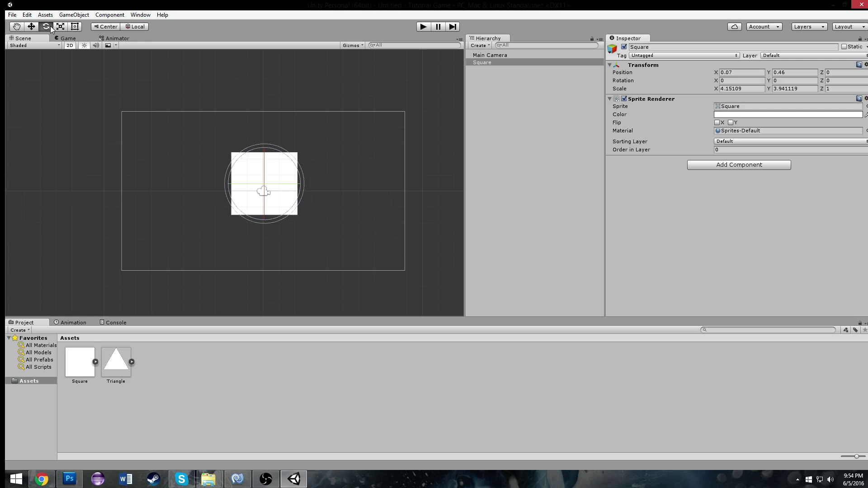
{"action": "scroll", "coordinate": [289, 149], "scroll_direction": "up", "scroll_amount": 3}
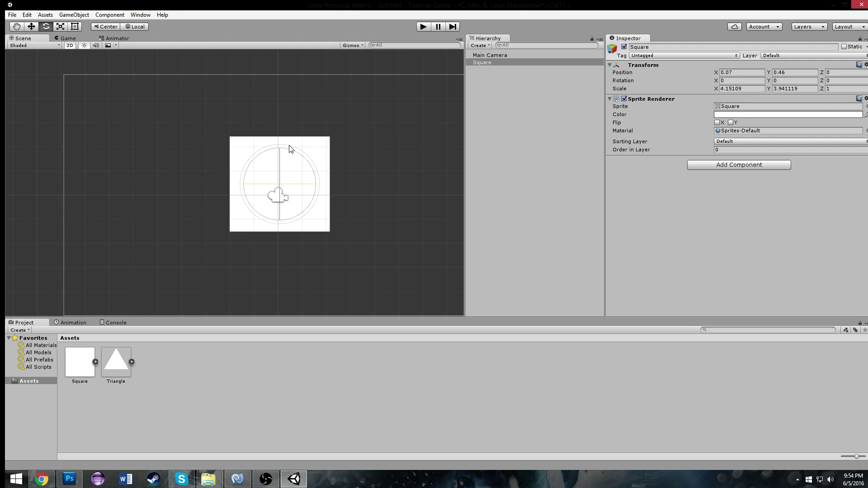
{"action": "scroll", "coordinate": [296, 170], "scroll_direction": "down", "scroll_amount": 2}
{"action": "left_click_drag", "start_coordinate": [290, 151], "coordinate": [305, 107]}
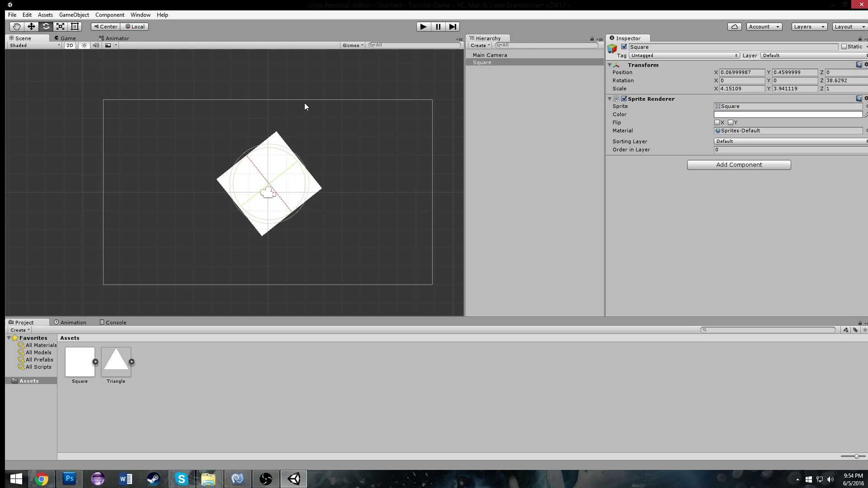
{"action": "key", "text": "ctrl+z"}
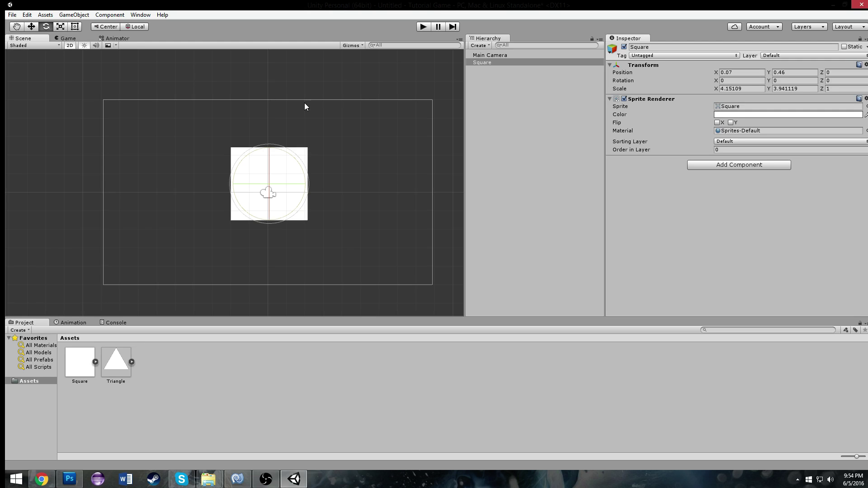
Step: Scale the square with the X, Y and uniform handles to about 9.25 by 7.25, undoing one attempt
{"action": "scroll", "coordinate": [305, 104], "scroll_direction": "up", "scroll_amount": 3}
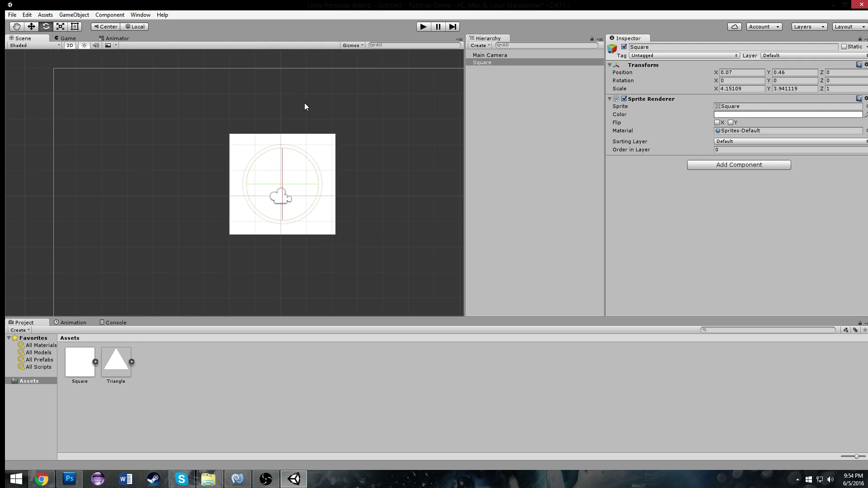
{"action": "left_click", "coordinate": [60, 26]}
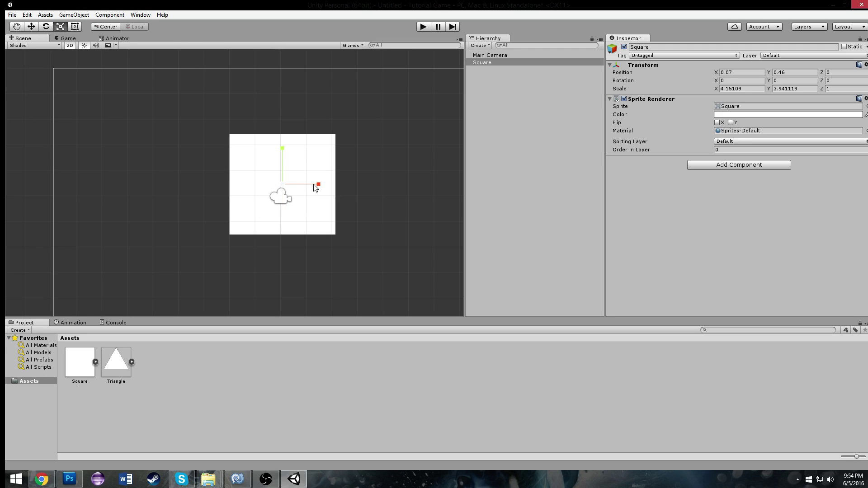
{"action": "left_click_drag", "start_coordinate": [321, 189], "coordinate": [357, 191]}
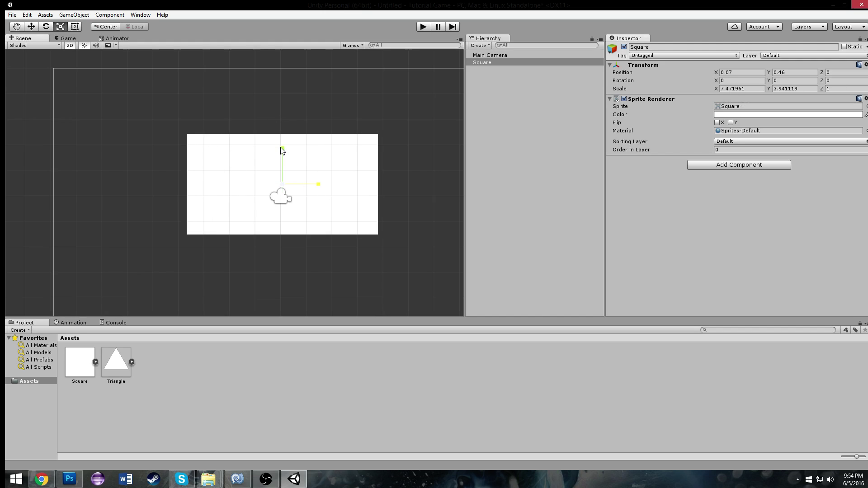
{"action": "left_click_drag", "start_coordinate": [281, 148], "coordinate": [296, 132]}
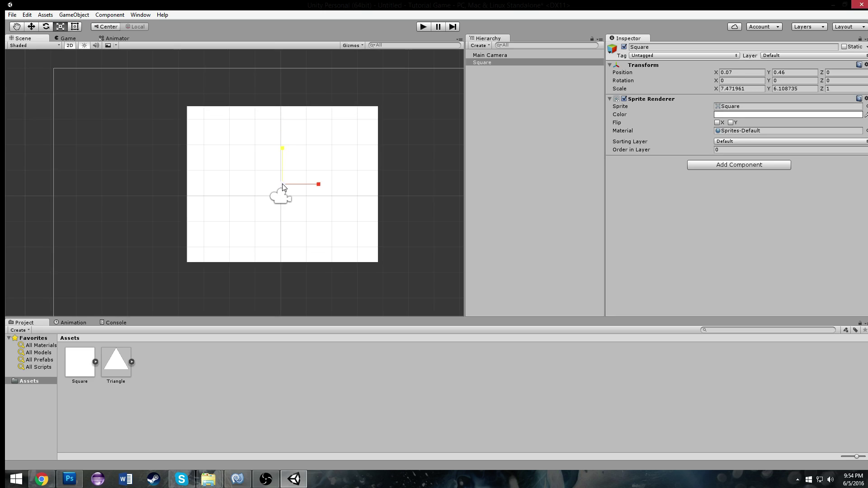
{"action": "left_click_drag", "start_coordinate": [282, 185], "coordinate": [290, 181]}
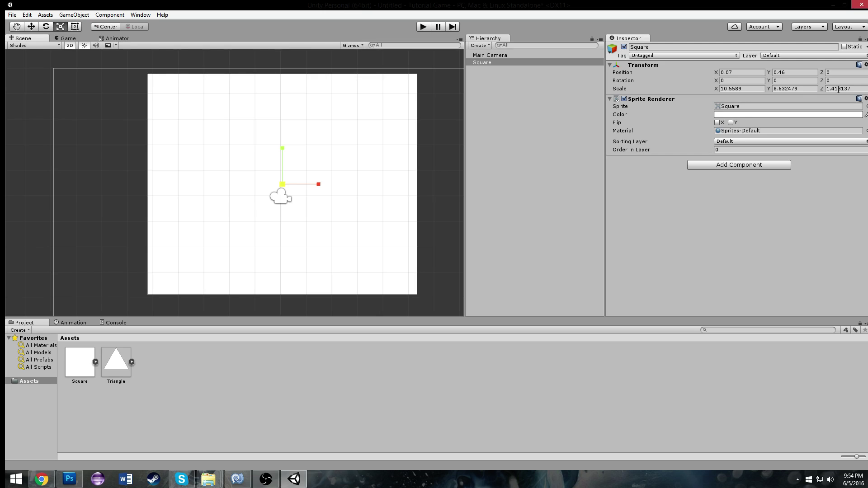
{"action": "key", "text": "ctrl+z"}
{"action": "left_click_drag", "start_coordinate": [317, 184], "coordinate": [297, 141]}
{"action": "scroll", "coordinate": [310, 175], "scroll_direction": "up", "scroll_amount": 1}
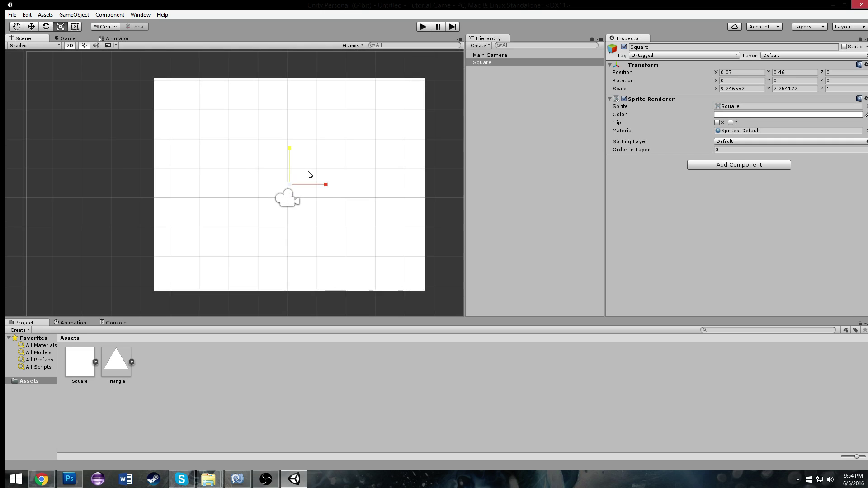
{"action": "scroll", "coordinate": [310, 174], "scroll_direction": "up", "scroll_amount": 1}
{"action": "scroll", "coordinate": [324, 170], "scroll_direction": "down", "scroll_amount": 2}
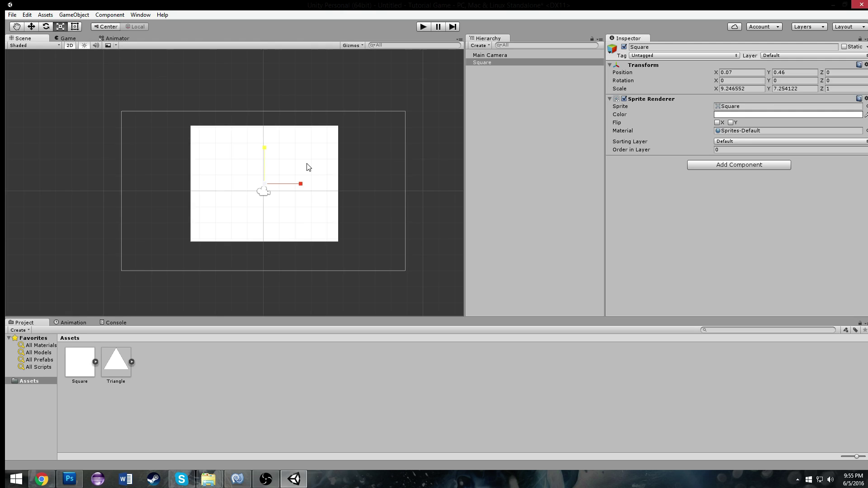
{"action": "scroll", "coordinate": [231, 149], "scroll_direction": "up", "scroll_amount": 1}
{"action": "mouse_move", "coordinate": [272, 186]}
{"action": "left_mouse_down"}
{"action": "mouse_move", "coordinate": [304, 175]}
{"action": "mouse_move", "coordinate": [248, 184]}
{"action": "mouse_move", "coordinate": [255, 182]}
{"action": "left_mouse_up"}
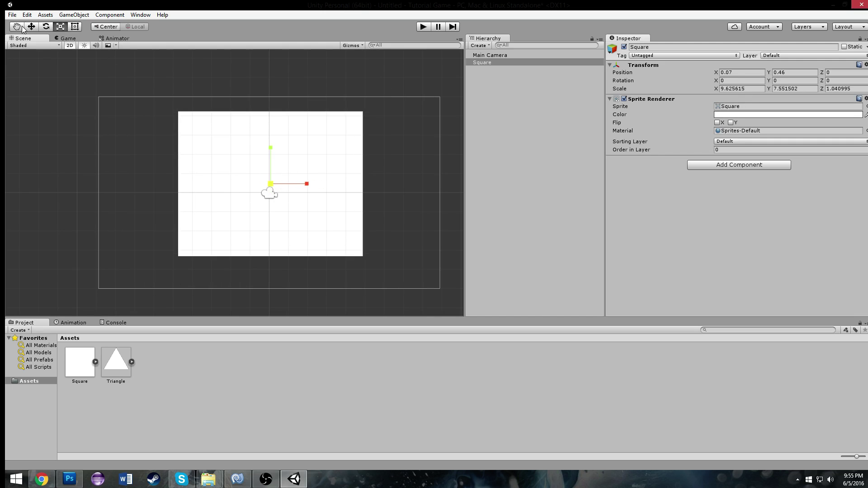
Step: Reshape the square with the Rect tool's corner and edge handles
{"action": "left_click", "coordinate": [75, 28]}
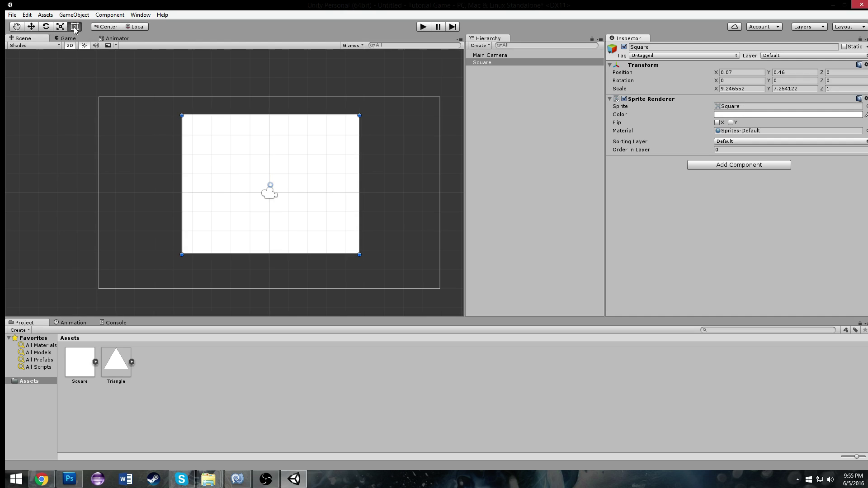
{"action": "scroll", "coordinate": [351, 149], "scroll_direction": "up", "scroll_amount": 3}
{"action": "scroll", "coordinate": [362, 133], "scroll_direction": "down", "scroll_amount": 3}
{"action": "left_click_drag", "start_coordinate": [359, 113], "coordinate": [316, 176]}
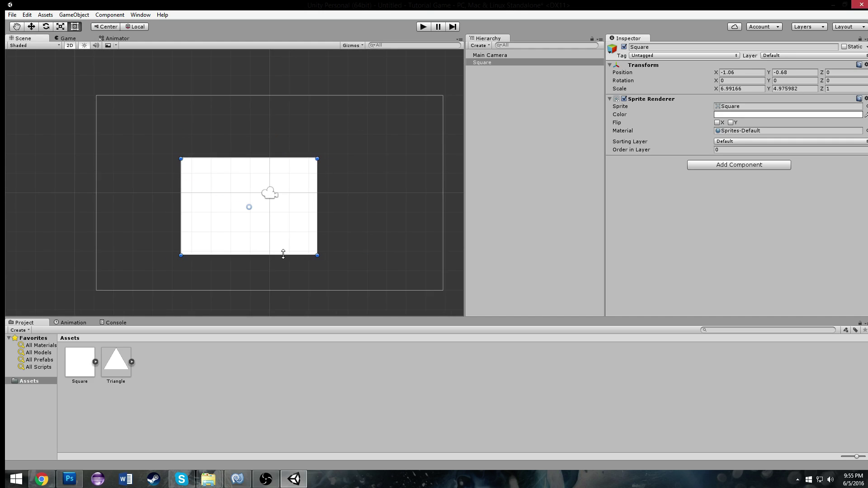
{"action": "left_click_drag", "start_coordinate": [282, 253], "coordinate": [285, 223]}
{"action": "left_click_drag", "start_coordinate": [183, 187], "coordinate": [243, 185]}
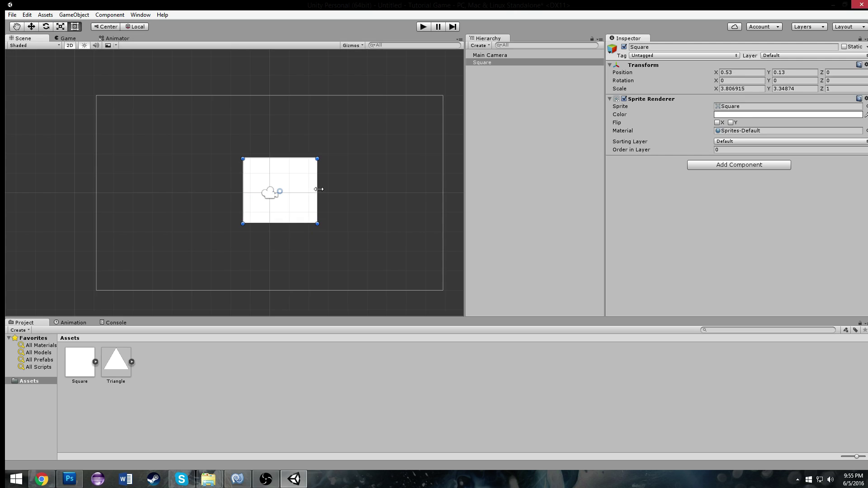
{"action": "left_click_drag", "start_coordinate": [294, 187], "coordinate": [286, 187]}
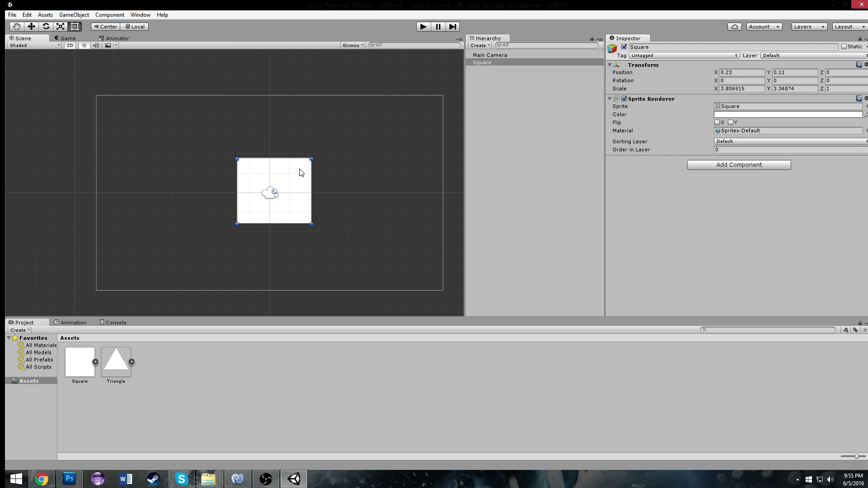
Step: Keep adjusting its edges and corners until the square is about 4.48 by 4.41
{"action": "scroll", "coordinate": [312, 160], "scroll_direction": "up", "scroll_amount": 2}
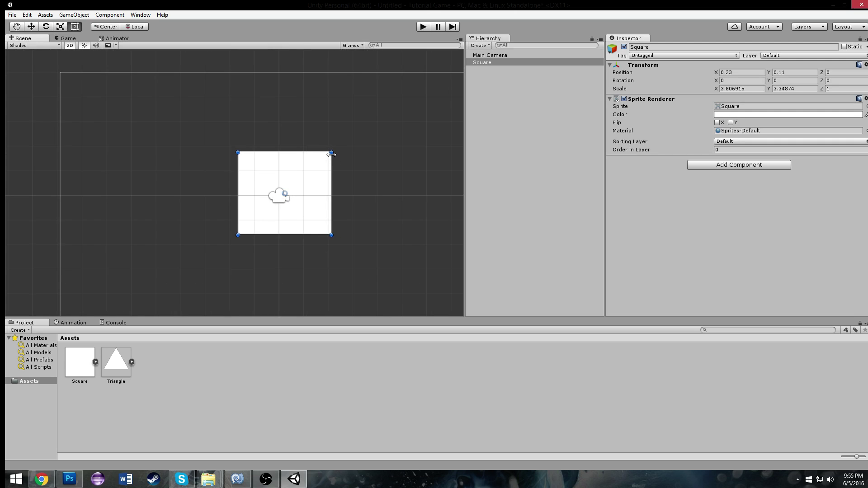
{"action": "left_click_drag", "start_coordinate": [331, 153], "coordinate": [357, 130], "text": "shift"}
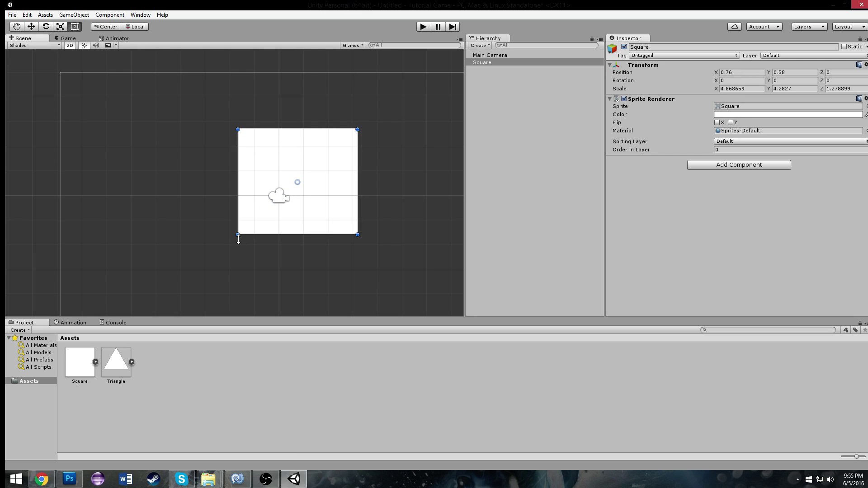
{"action": "mouse_move", "coordinate": [237, 235]}
{"action": "left_mouse_down"}
{"action": "mouse_move", "coordinate": [185, 184]}
{"action": "mouse_move", "coordinate": [254, 249]}
{"action": "mouse_move", "coordinate": [244, 244]}
{"action": "left_mouse_up"}
{"action": "left_click_drag", "start_coordinate": [357, 130], "coordinate": [312, 97], "text": "shift"}
{"action": "left_click_drag", "start_coordinate": [300, 242], "coordinate": [298, 267], "text": "shift"}
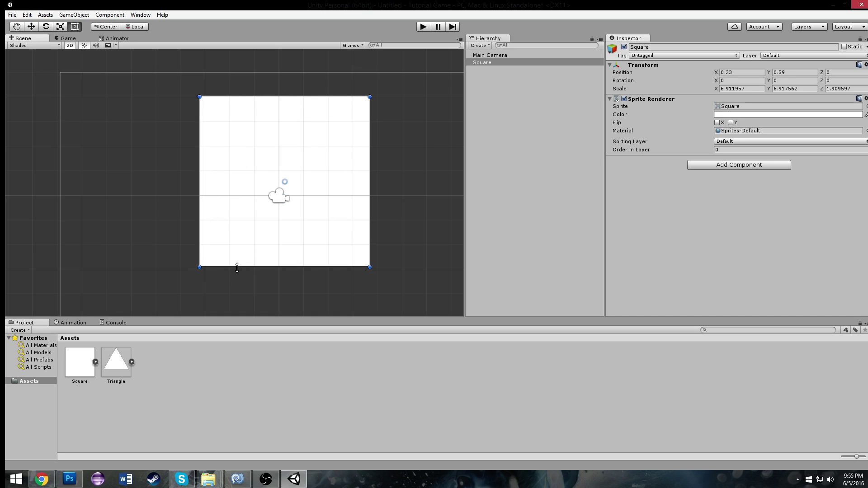
{"action": "left_click_drag", "start_coordinate": [236, 267], "coordinate": [183, 227]}
{"action": "left_click_drag", "start_coordinate": [194, 163], "coordinate": [260, 154]}
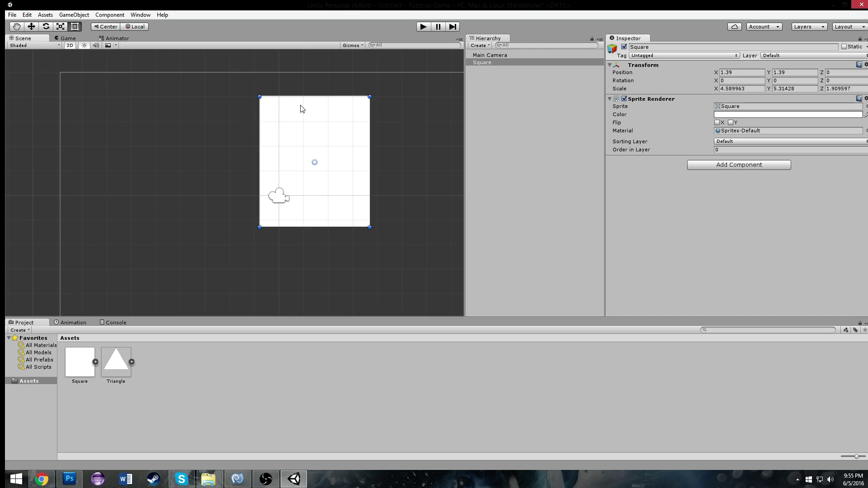
{"action": "left_click_drag", "start_coordinate": [303, 98], "coordinate": [302, 121]}
{"action": "left_click_drag", "start_coordinate": [315, 175], "coordinate": [287, 166]}
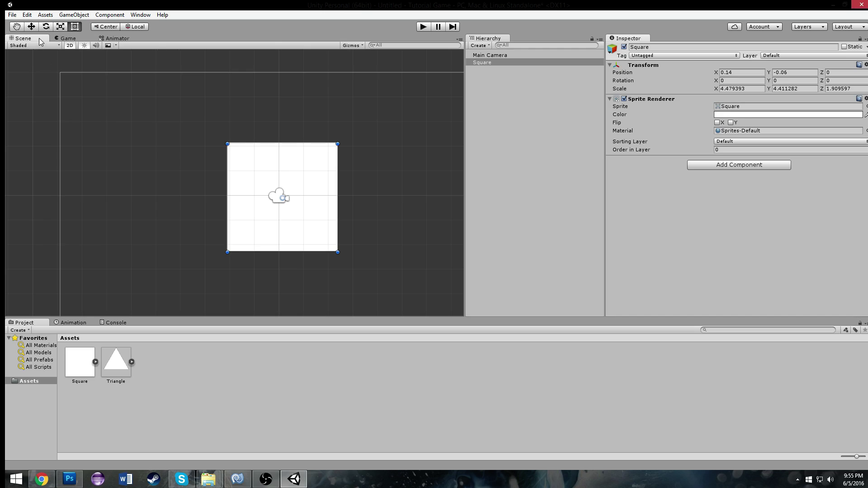
Step: Move the square to position -0.58, 0.68 with the Move tool
{"action": "key", "text": "w"}
{"action": "left_click_drag", "start_coordinate": [320, 195], "coordinate": [299, 165]}
{"action": "left_click_drag", "start_coordinate": [260, 120], "coordinate": [260, 144]}
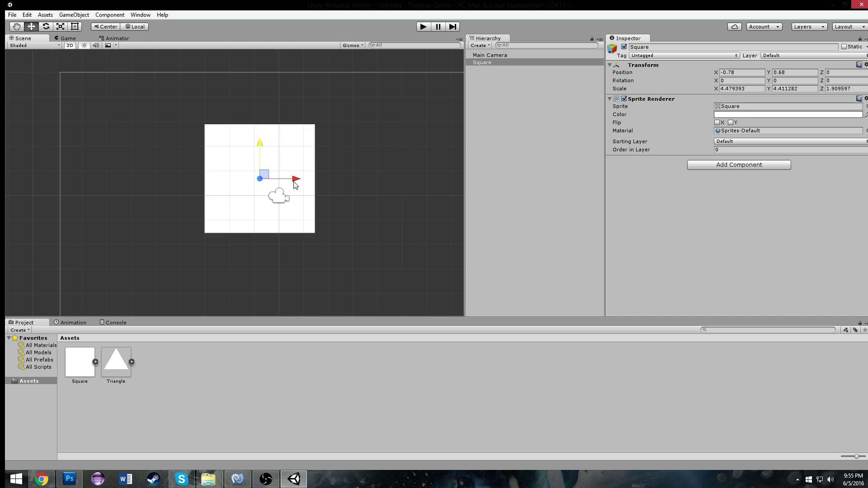
{"action": "left_click_drag", "start_coordinate": [296, 184], "coordinate": [233, 242]}
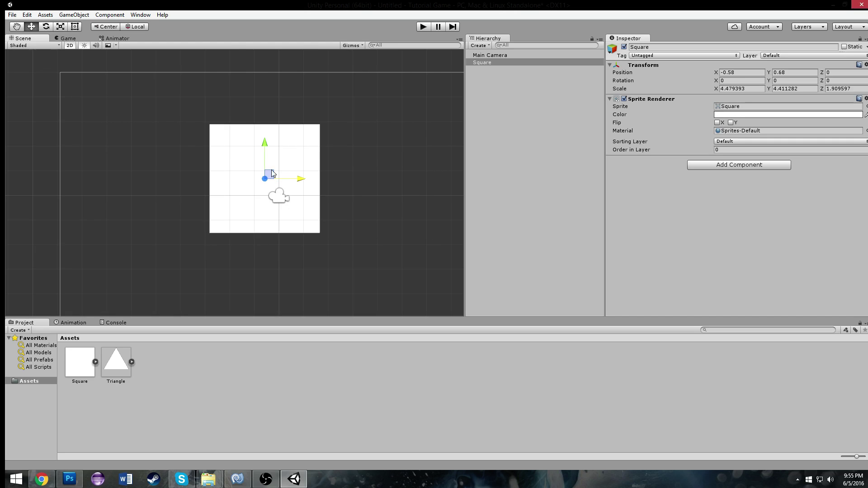
Step: With the Rect tool active, pan and zoom the Scene view to frame the square
{"action": "left_click", "coordinate": [75, 27]}
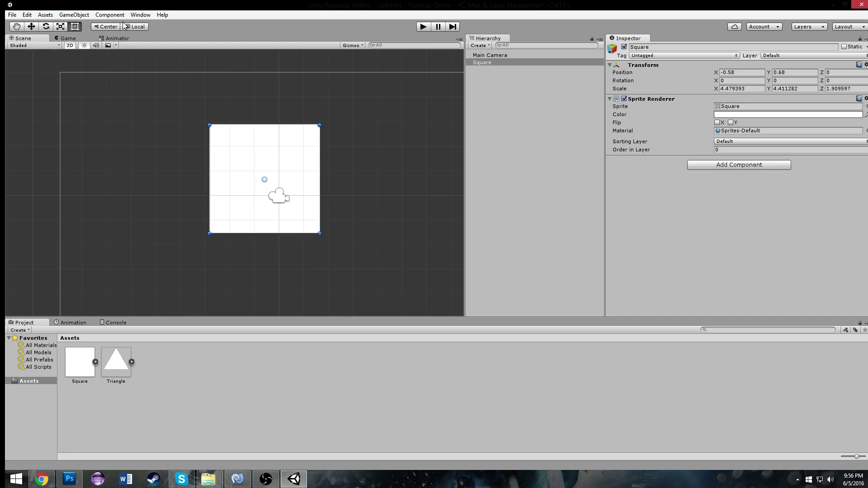
{"action": "middle_click_drag", "start_coordinate": [308, 82], "coordinate": [299, 116]}
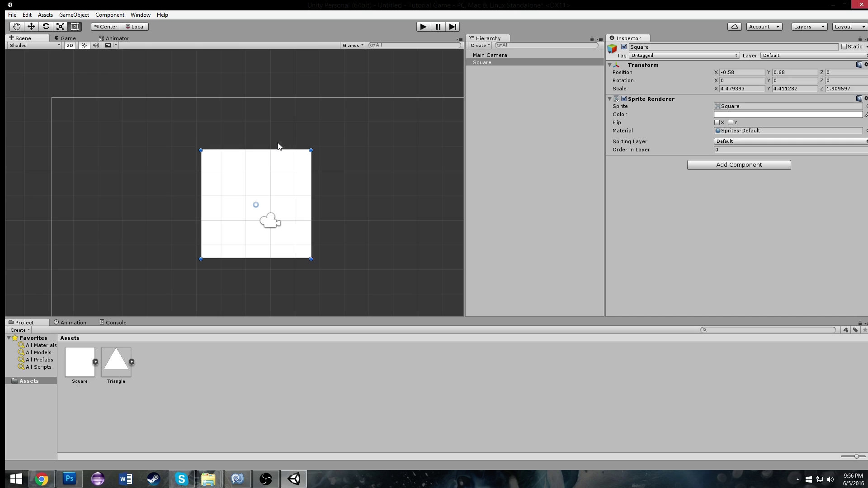
{"action": "scroll", "coordinate": [278, 146], "scroll_direction": "up", "scroll_amount": 4}
{"action": "scroll", "coordinate": [277, 146], "scroll_direction": "down", "scroll_amount": 4}
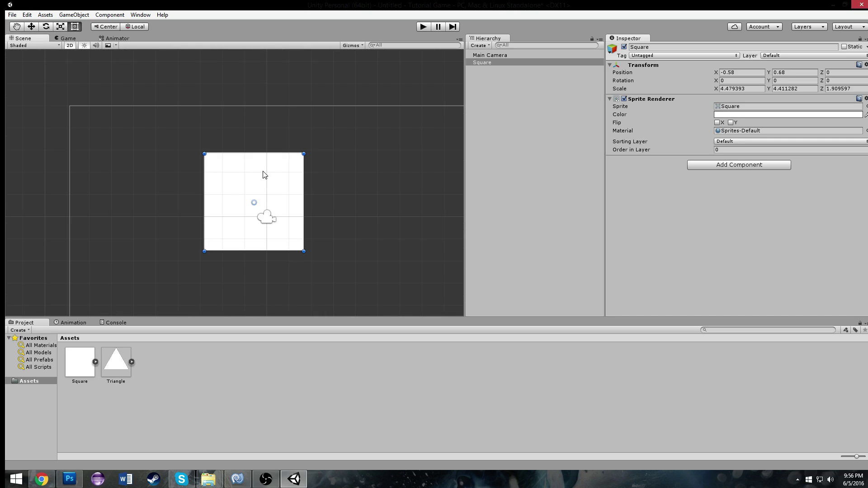
{"action": "middle_click_drag", "start_coordinate": [264, 174], "coordinate": [236, 143]}
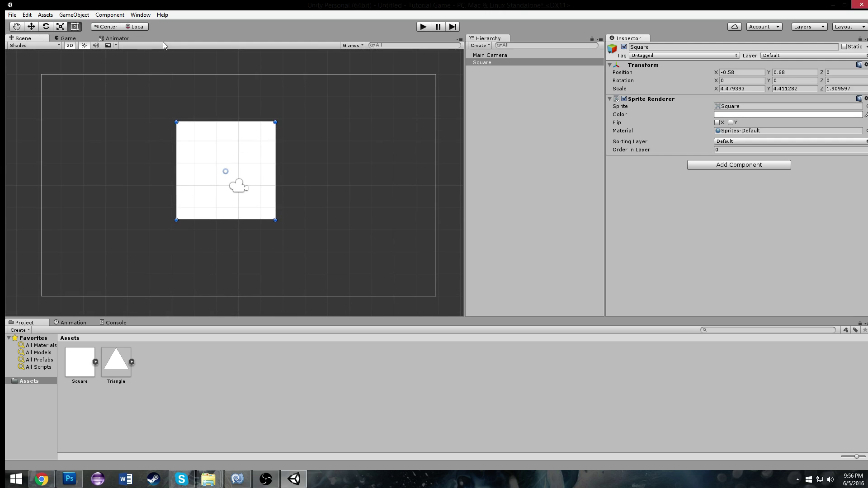
{"action": "scroll", "coordinate": [295, 143], "scroll_direction": "up", "scroll_amount": 1}
{"action": "middle_click_drag", "start_coordinate": [295, 143], "coordinate": [315, 192]}
{"action": "scroll", "coordinate": [314, 192], "scroll_direction": "up", "scroll_amount": 4}
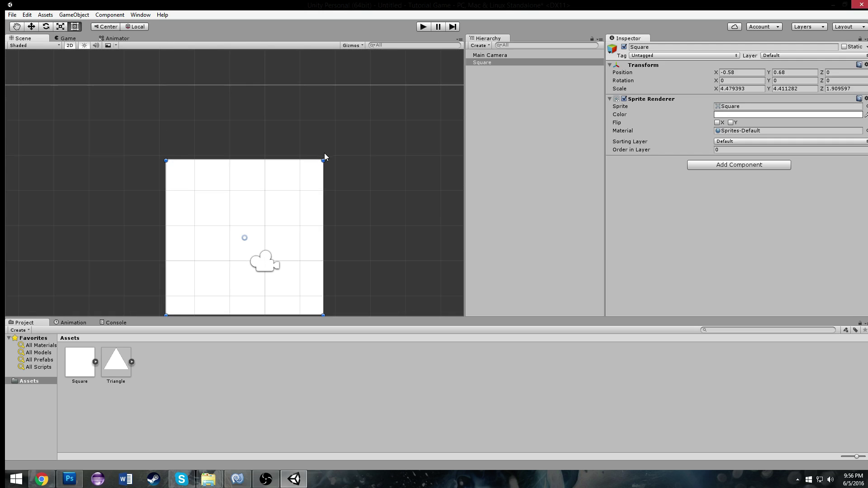
Step: Shrink the square from its corner to about 3.29 by 3.68 and drag it toward the centre
{"action": "left_click_drag", "start_coordinate": [323, 159], "coordinate": [281, 184]}
{"action": "scroll", "coordinate": [203, 219], "scroll_direction": "down", "scroll_amount": 4}
{"action": "left_click_drag", "start_coordinate": [225, 202], "coordinate": [195, 200]}
{"action": "scroll", "coordinate": [275, 229], "scroll_direction": "up", "scroll_amount": 1}
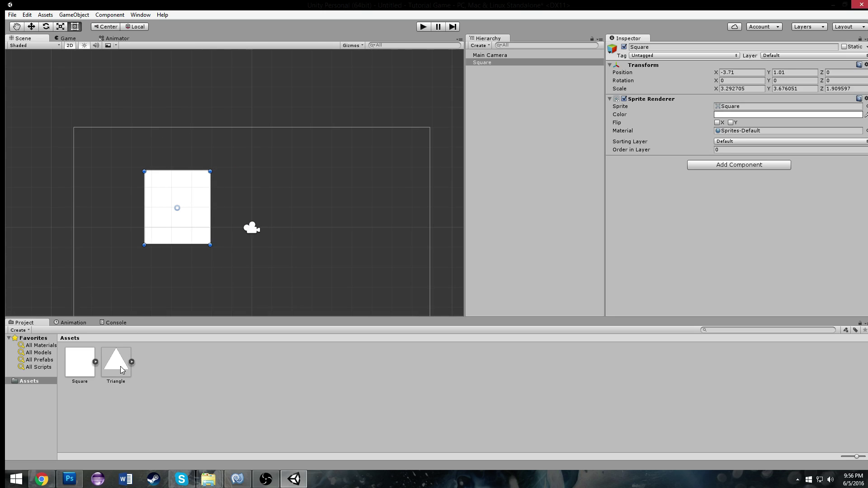
Step: Drag the Triangle and a second Square into the scene, enlarging Square (1) to about 3.29 by 3.08
{"action": "left_click_drag", "start_coordinate": [122, 366], "coordinate": [246, 229]}
{"action": "left_click_drag", "start_coordinate": [84, 374], "coordinate": [335, 316]}
{"action": "left_click_drag", "start_coordinate": [316, 285], "coordinate": [300, 271]}
{"action": "left_click", "coordinate": [189, 199]}
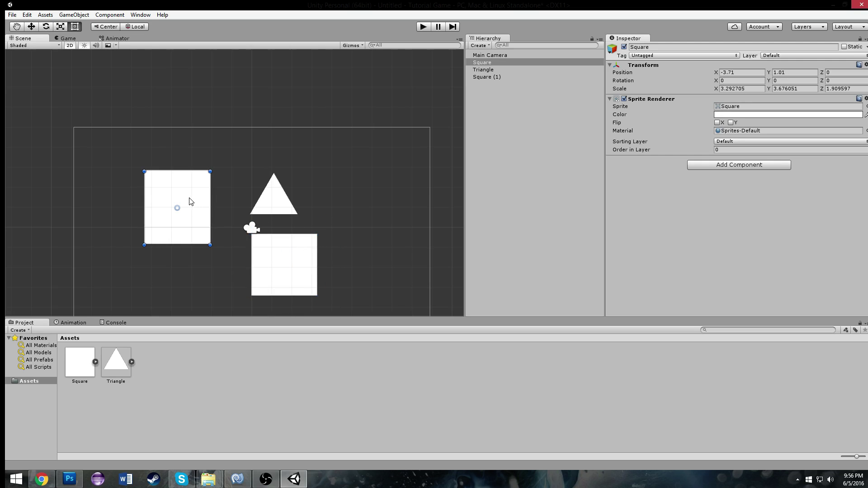
{"action": "middle_click_drag", "start_coordinate": [374, 97], "coordinate": [430, 86]}
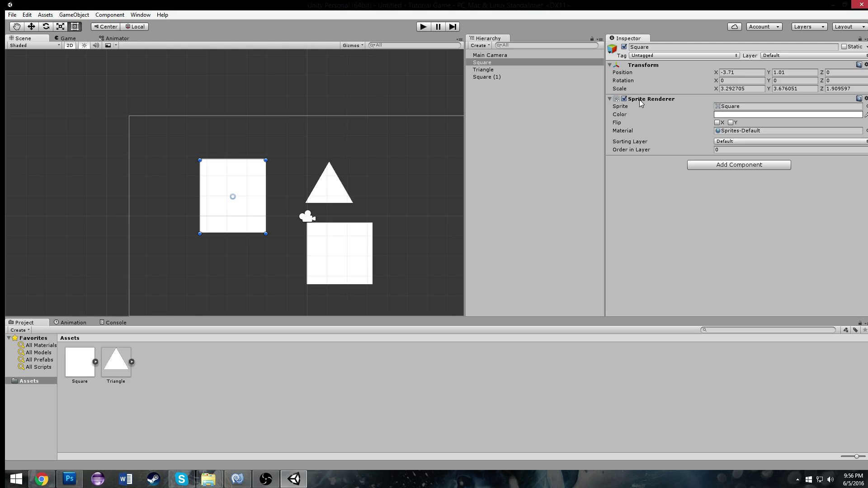
Step: Click through Main Camera, Square, Triangle and Square (1) in the Hierarchy, ending on Square
{"action": "left_click", "coordinate": [505, 56]}
{"action": "left_click", "coordinate": [499, 63]}
{"action": "left_click", "coordinate": [496, 70]}
{"action": "left_click", "coordinate": [496, 77]}
{"action": "left_click", "coordinate": [497, 64]}
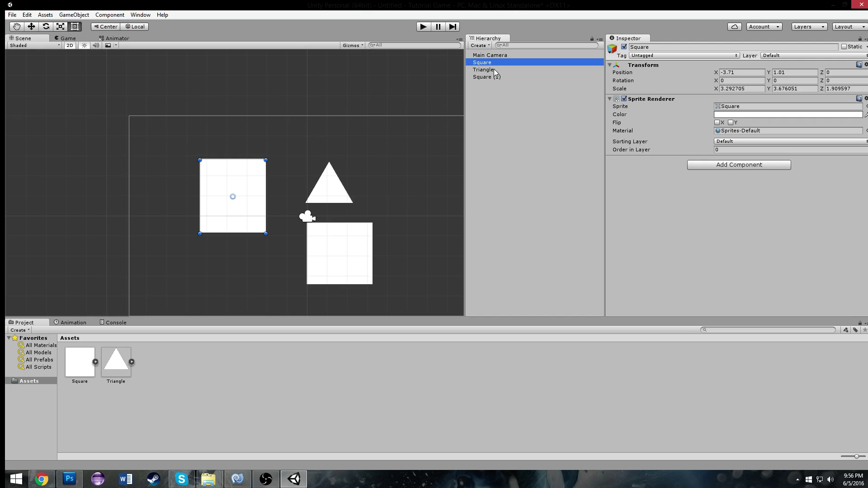
{"action": "left_click", "coordinate": [493, 70]}
{"action": "left_click", "coordinate": [490, 76]}
{"action": "left_click", "coordinate": [500, 62]}
Step: Set the first Square's Sprite Renderer colour to red, then reselect each shape in turn
{"action": "left_click", "coordinate": [730, 114]}
{"action": "left_click_drag", "start_coordinate": [642, 159], "coordinate": [637, 159]}
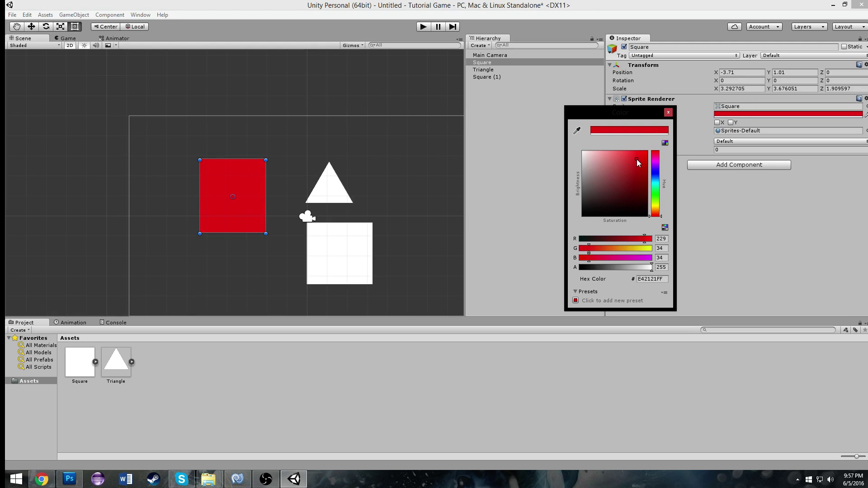
{"action": "left_click", "coordinate": [671, 113]}
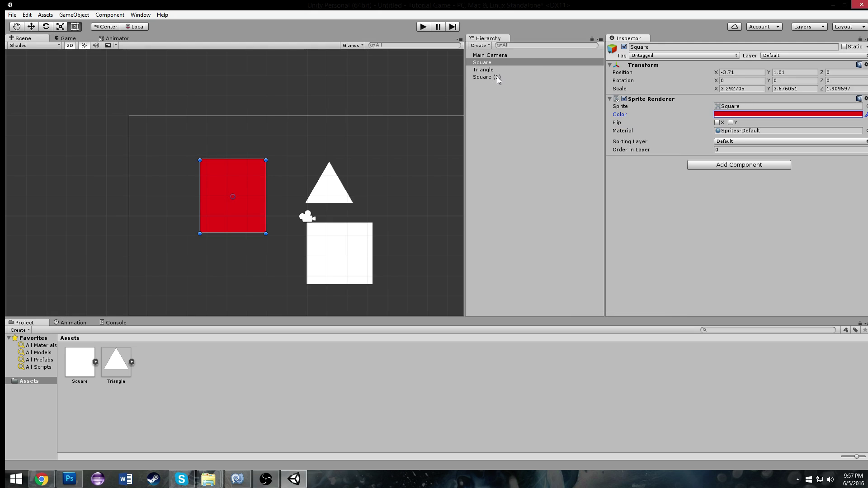
{"action": "left_click", "coordinate": [497, 70]}
{"action": "left_click", "coordinate": [501, 65]}
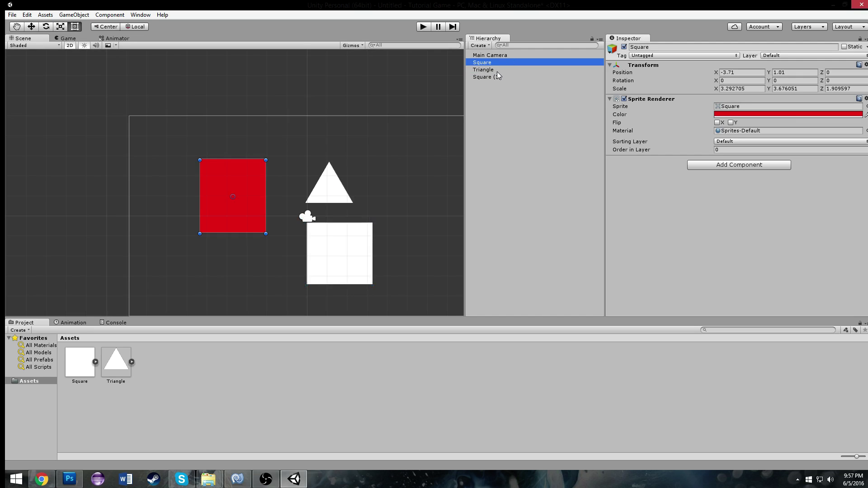
{"action": "left_click", "coordinate": [495, 76]}
{"action": "left_click", "coordinate": [507, 61]}
{"action": "left_click", "coordinate": [498, 77]}
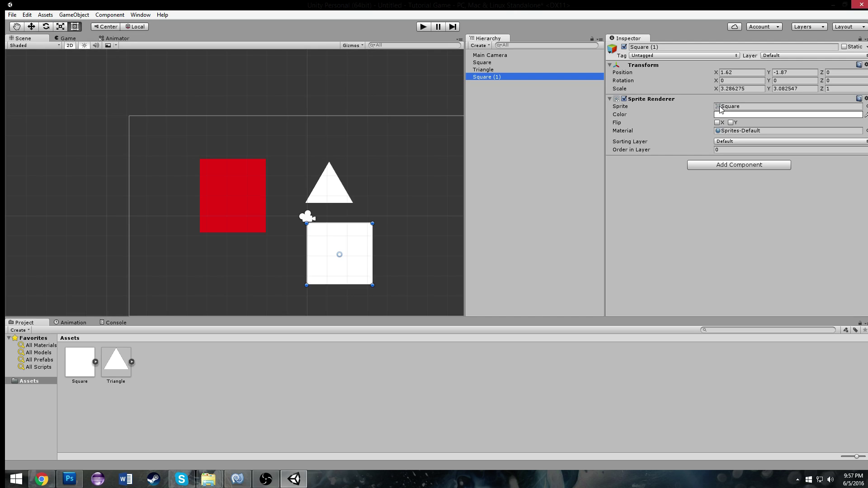
{"action": "left_click", "coordinate": [865, 107]}
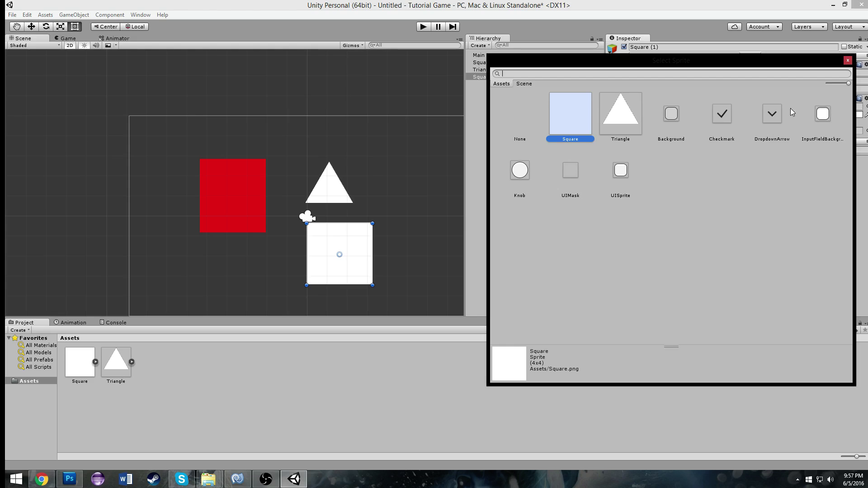
{"action": "left_click", "coordinate": [634, 116]}
{"action": "left_click", "coordinate": [593, 109]}
{"action": "key", "text": "Right"}
{"action": "double_click", "coordinate": [583, 110]}
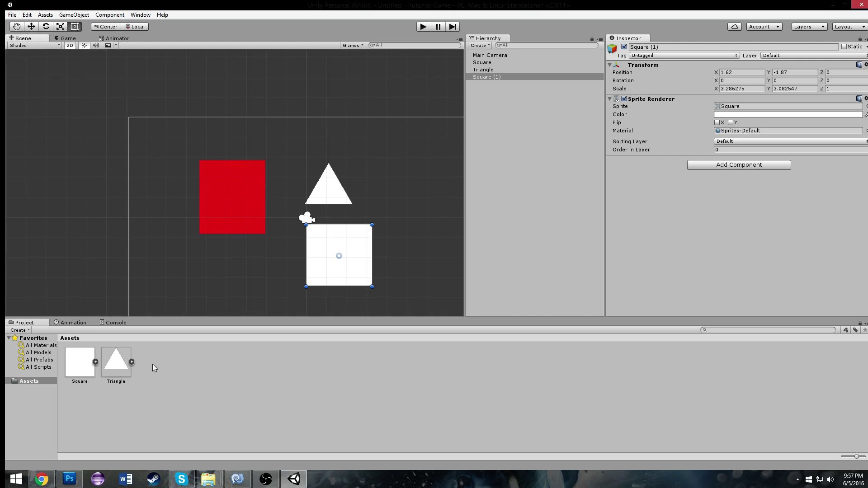
{"action": "scroll", "coordinate": [126, 285], "scroll_direction": "up", "scroll_amount": 3}
{"action": "scroll", "coordinate": [196, 168], "scroll_direction": "down", "scroll_amount": 2}
{"action": "scroll", "coordinate": [197, 167], "scroll_direction": "down", "scroll_amount": 1}
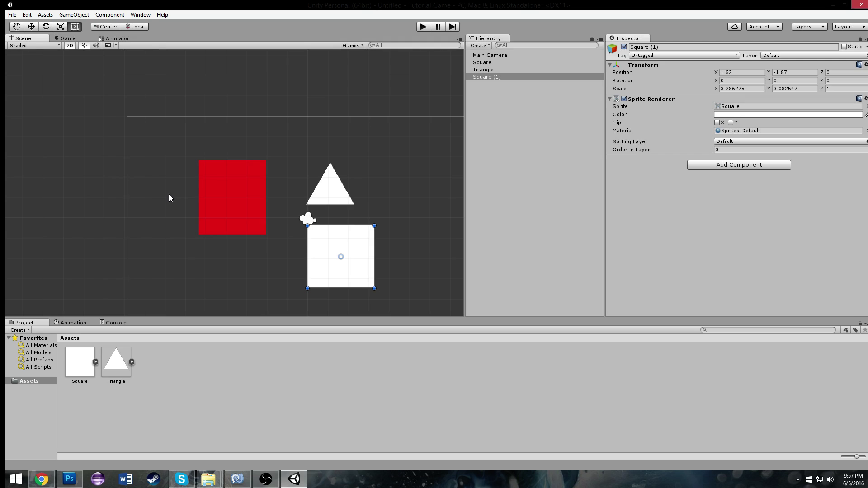
Step: Click between the shapes, recentre the camera frame, and select the Triangle
{"action": "left_click", "coordinate": [210, 170]}
{"action": "left_click", "coordinate": [333, 191]}
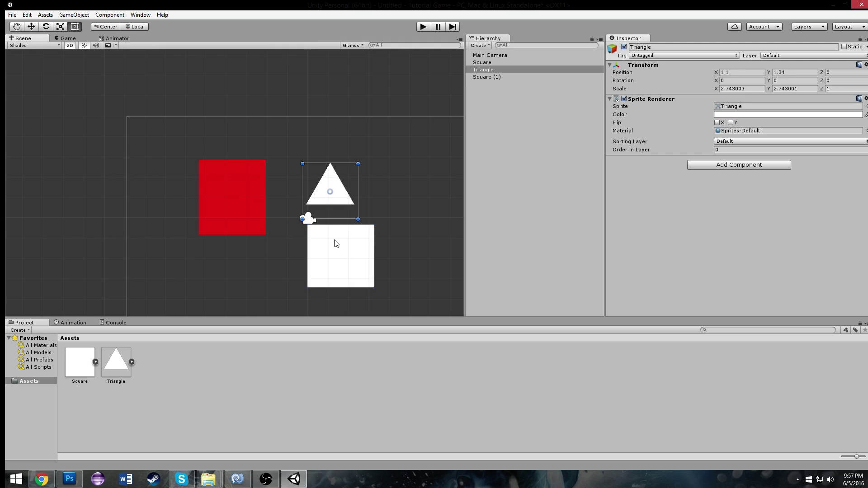
{"action": "left_click", "coordinate": [335, 243]}
{"action": "left_click", "coordinate": [323, 195]}
{"action": "left_click", "coordinate": [239, 202]}
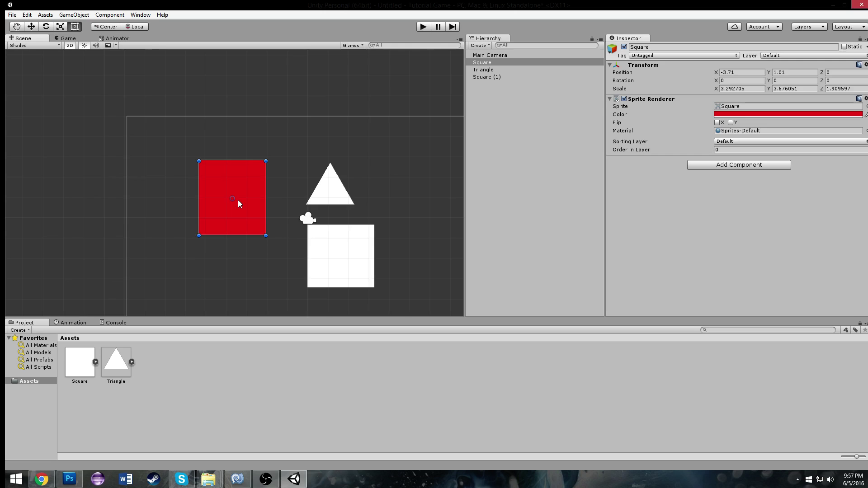
{"action": "middle_click_drag", "start_coordinate": [327, 201], "coordinate": [261, 156]}
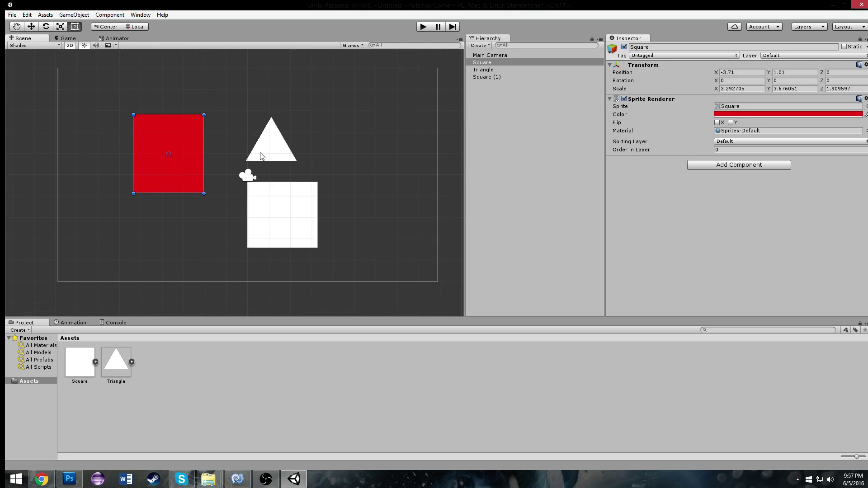
{"action": "left_click", "coordinate": [287, 147]}
Step: Set the Triangle's colour to semi-transparent blue, hex 1122D388 with alpha 136
{"action": "left_click", "coordinate": [732, 116]}
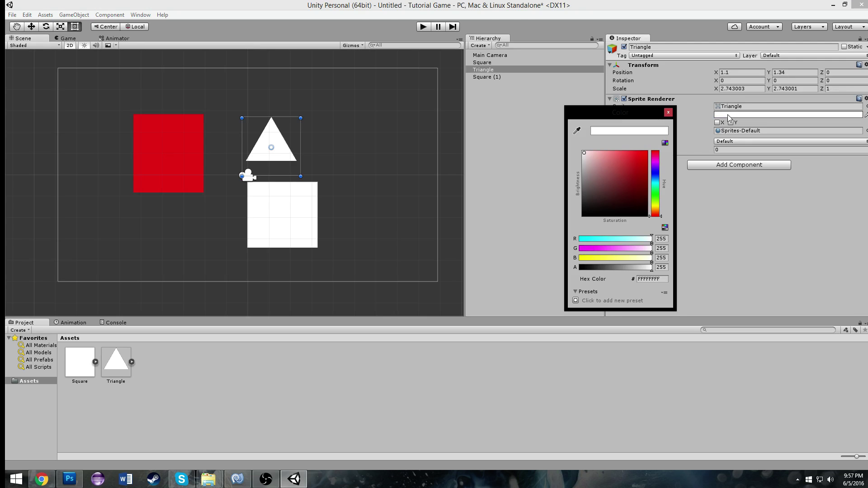
{"action": "left_click", "coordinate": [641, 164]}
{"action": "left_click_drag", "start_coordinate": [655, 172], "coordinate": [655, 156]}
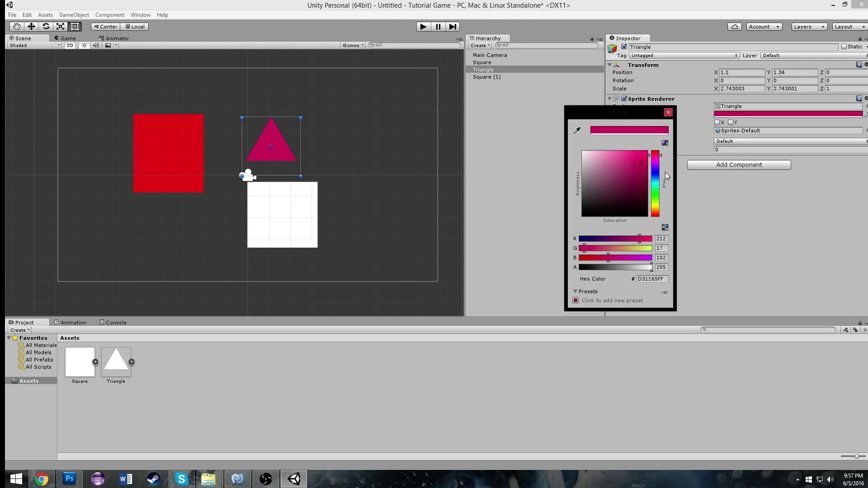
{"action": "left_click", "coordinate": [658, 175]}
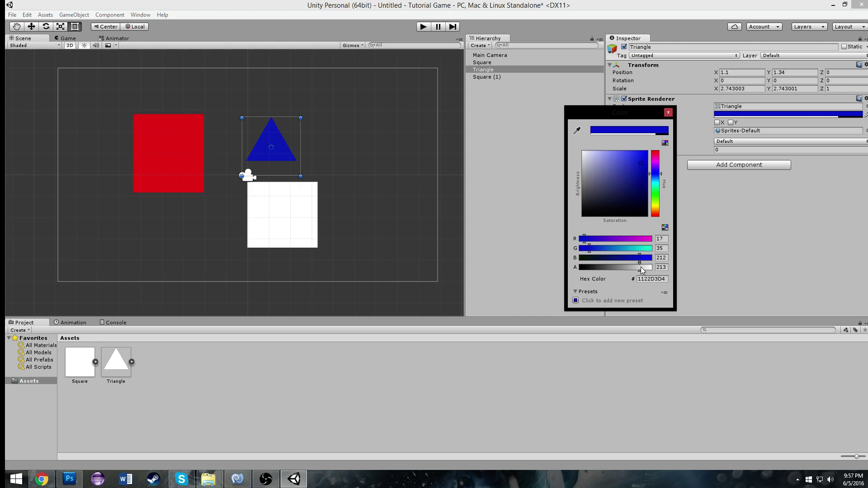
{"action": "left_click_drag", "start_coordinate": [626, 268], "coordinate": [619, 269]}
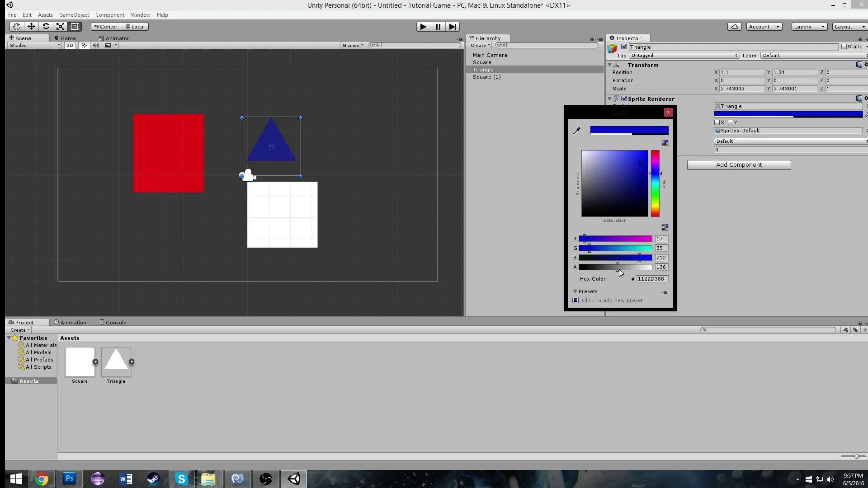
Step: Make Square (1) black through its Sprite Renderer colour picker
{"action": "left_click", "coordinate": [668, 113]}
{"action": "left_click", "coordinate": [309, 228]}
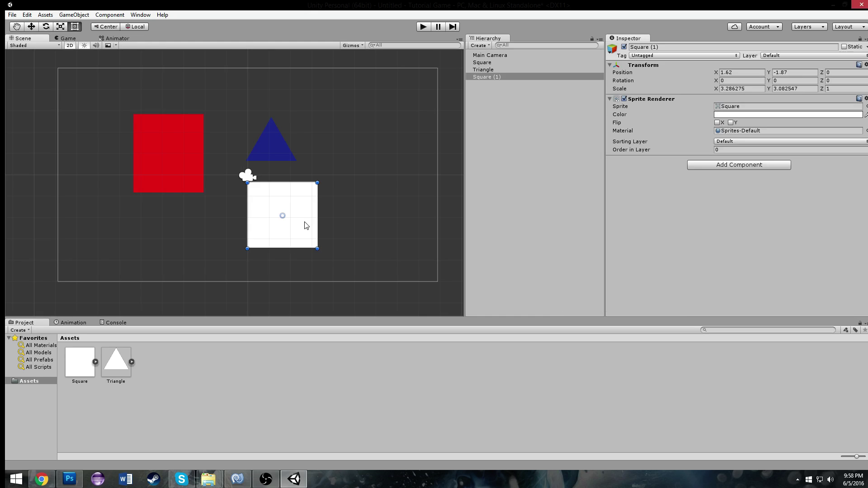
{"action": "left_click", "coordinate": [727, 116]}
{"action": "left_click_drag", "start_coordinate": [649, 166], "coordinate": [453, 258]}
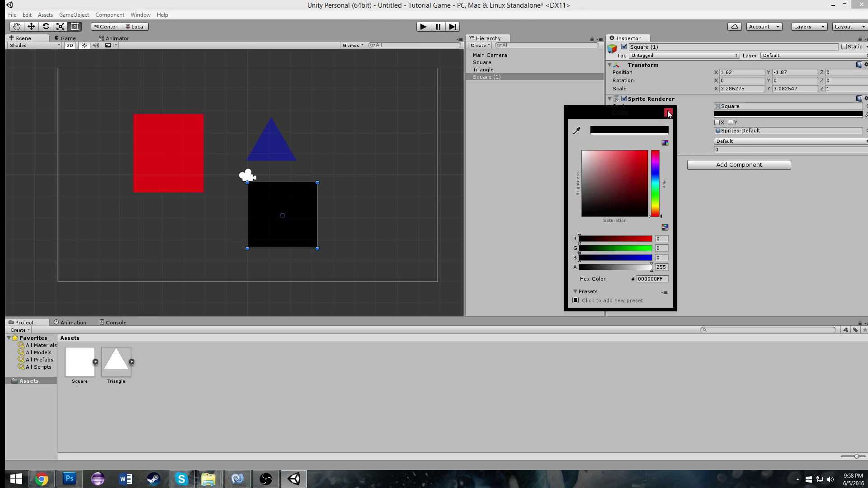
{"action": "left_click", "coordinate": [668, 112]}
Step: Resize the black square to about 2.86 by 2.79 and rotate it about -43.7° into a diamond
{"action": "left_click_drag", "start_coordinate": [316, 188], "coordinate": [264, 194]}
{"action": "left_click", "coordinate": [268, 210]}
{"action": "left_click", "coordinate": [261, 210]}
{"action": "left_click_drag", "start_coordinate": [264, 249], "coordinate": [309, 242]}
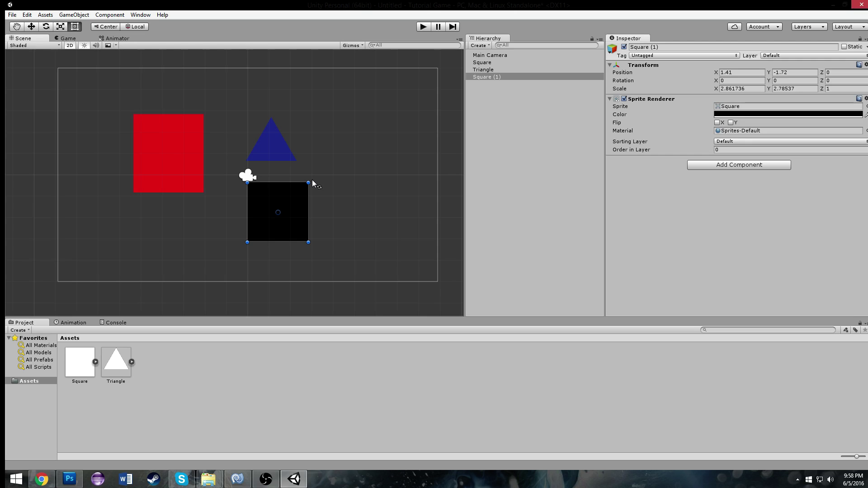
{"action": "left_click_drag", "start_coordinate": [312, 183], "coordinate": [325, 213]}
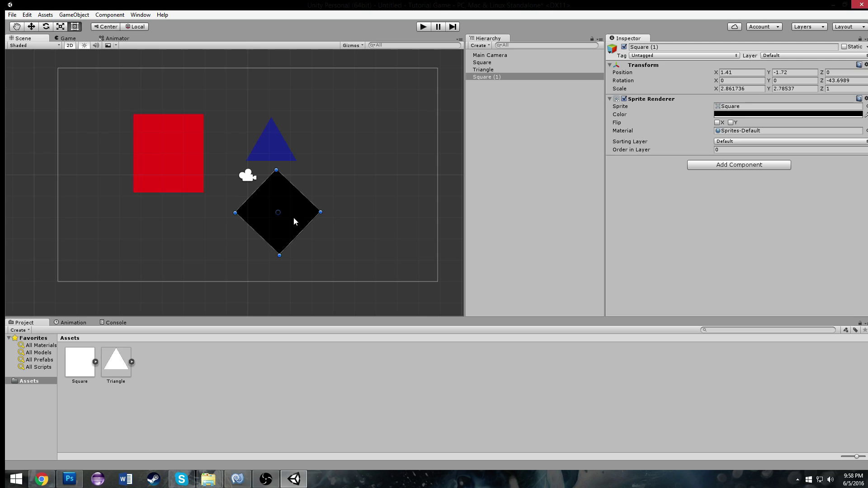
{"action": "left_click", "coordinate": [341, 165]}
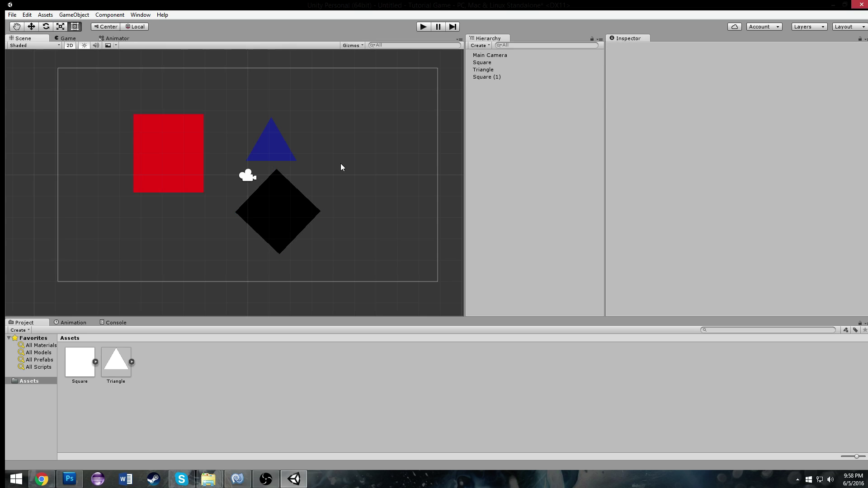
Step: Switch to the Game view and run the scene in play mode
{"action": "left_click", "coordinate": [72, 38]}
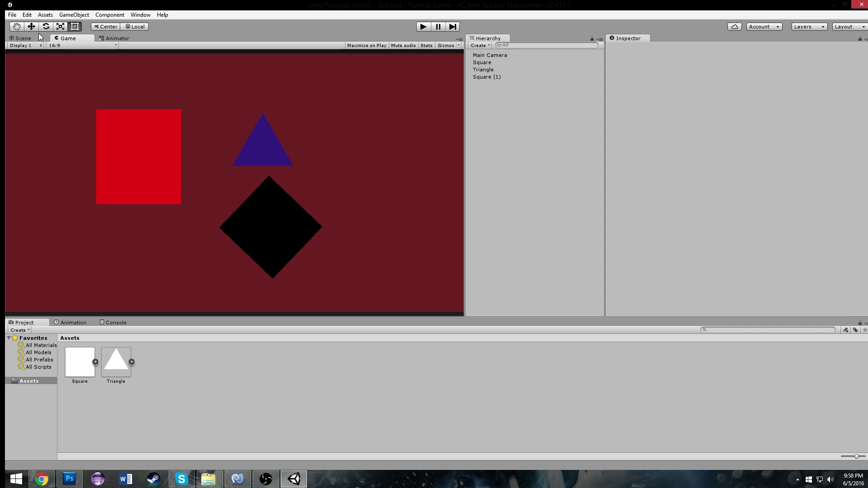
{"action": "left_click", "coordinate": [423, 26]}
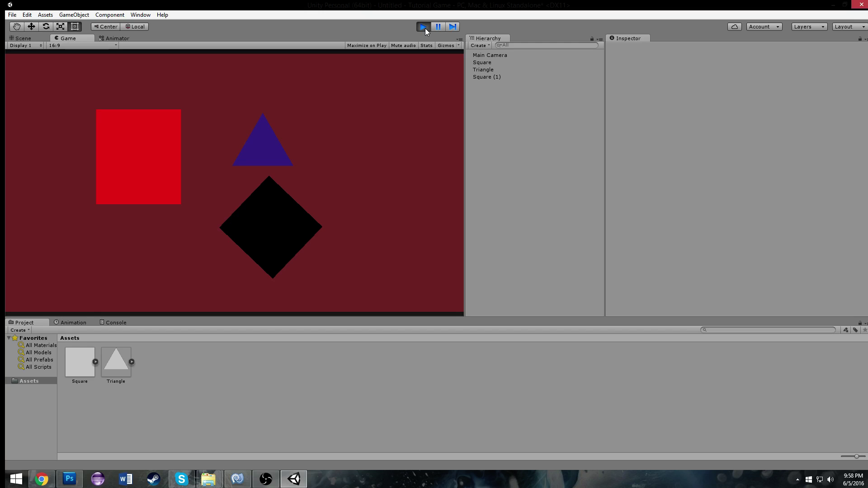
Step: Stop play mode, return to the Scene view and nudge the black diamond slightly lower
{"action": "left_click", "coordinate": [425, 28]}
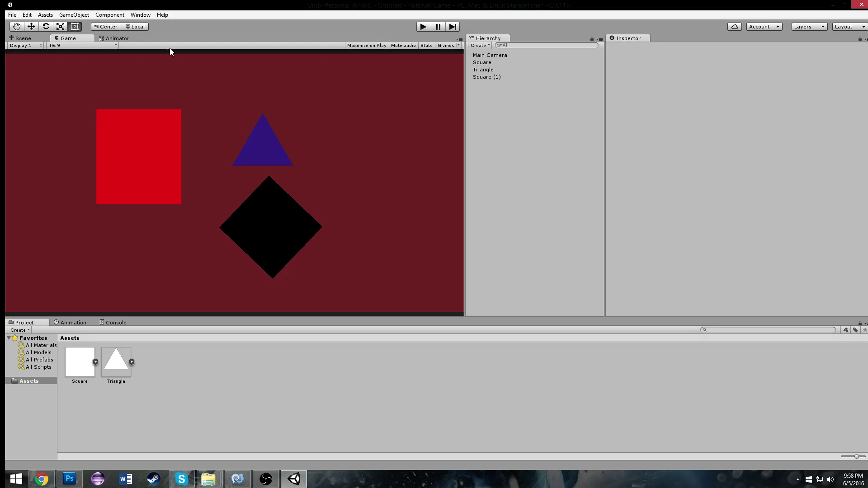
{"action": "left_click", "coordinate": [23, 39]}
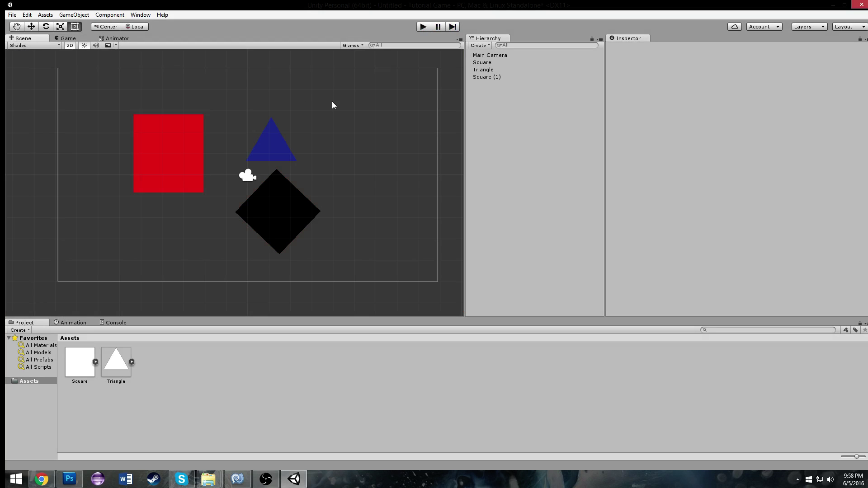
{"action": "left_click", "coordinate": [298, 198]}
{"action": "mouse_move", "coordinate": [298, 209]}
{"action": "left_mouse_down"}
{"action": "mouse_move", "coordinate": [304, 191]}
{"action": "mouse_move", "coordinate": [304, 218]}
{"action": "mouse_move", "coordinate": [305, 208]}
{"action": "left_mouse_up"}
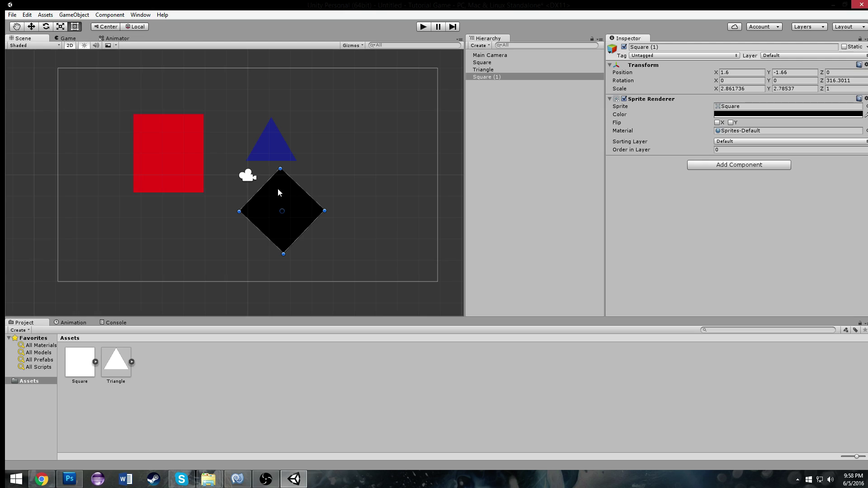
Step: Add a new sorting layer from the red square's Sorting Layer settings
{"action": "left_click", "coordinate": [279, 154]}
{"action": "left_click", "coordinate": [170, 143]}
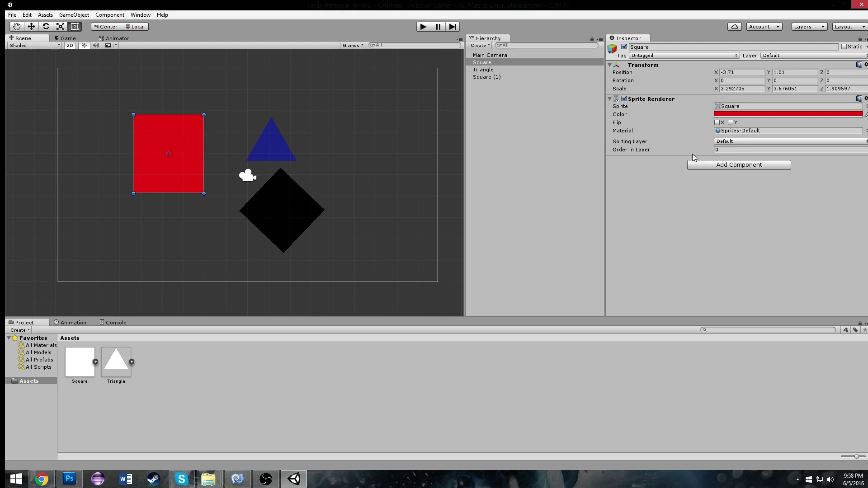
{"action": "left_click", "coordinate": [732, 142]}
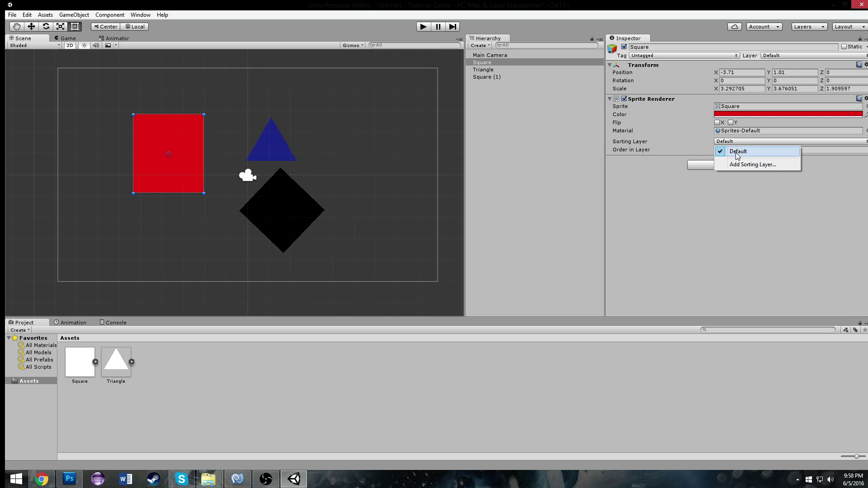
{"action": "left_click", "coordinate": [752, 165]}
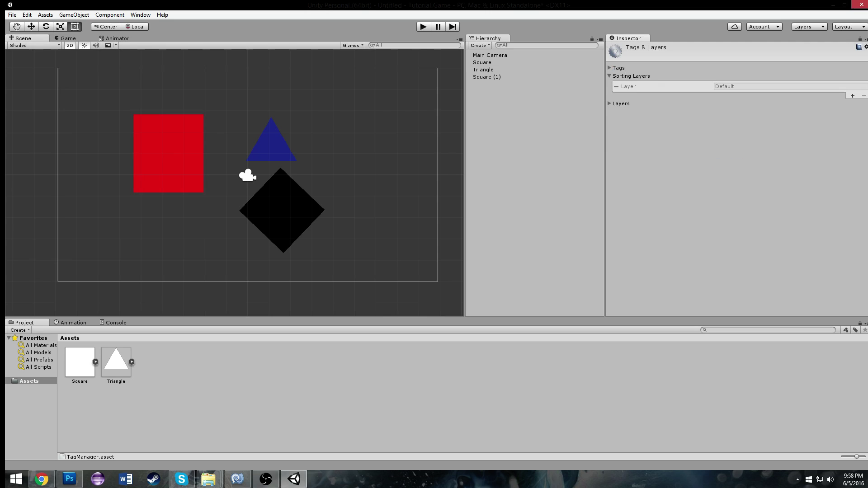
{"action": "left_click", "coordinate": [852, 96]}
{"action": "left_click", "coordinate": [814, 95]}
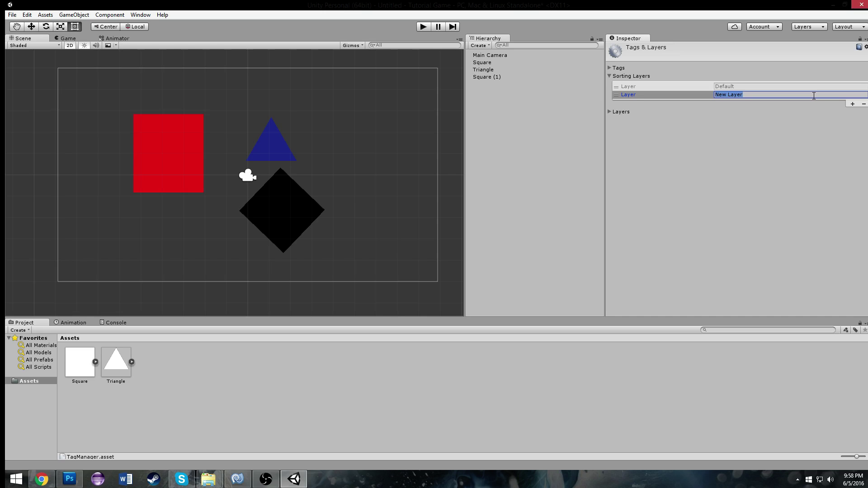
Step: Drag the red square right toward the triangle and the black diamond up over it
{"action": "left_click", "coordinate": [166, 151]}
{"action": "left_click_drag", "start_coordinate": [166, 151], "coordinate": [232, 146]}
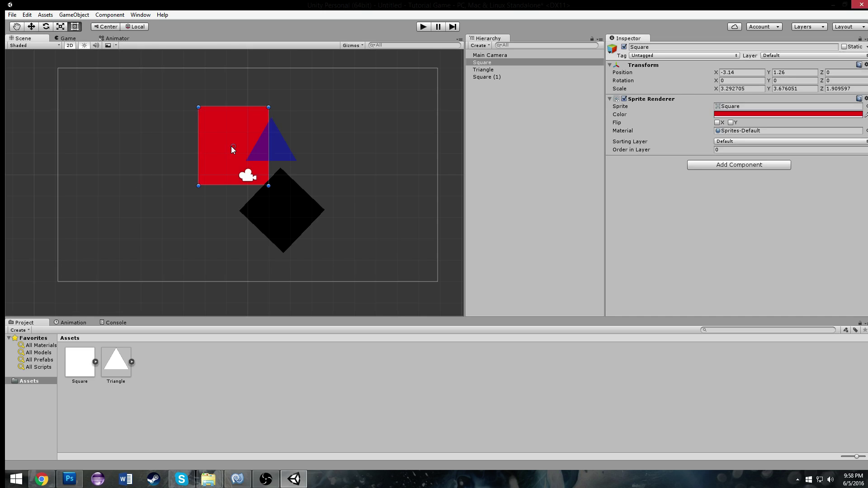
{"action": "left_click", "coordinate": [287, 203]}
{"action": "left_click_drag", "start_coordinate": [294, 213], "coordinate": [291, 183]}
{"action": "left_click", "coordinate": [261, 97]}
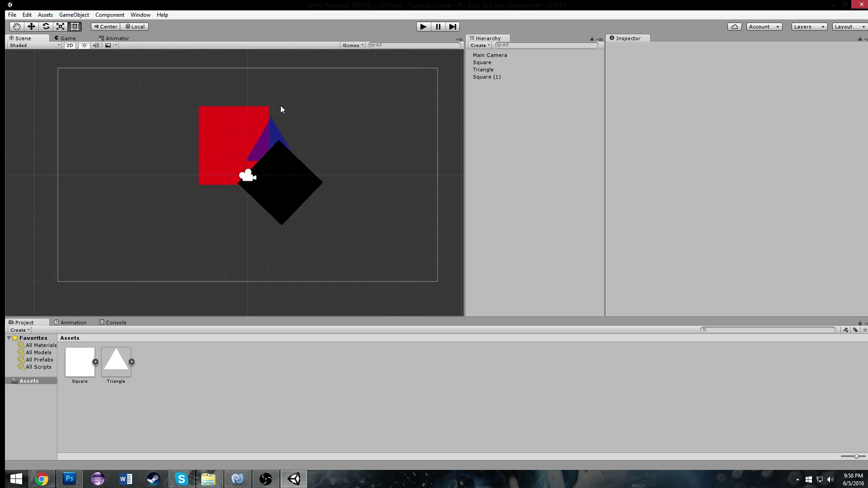
{"action": "left_click", "coordinate": [426, 27]}
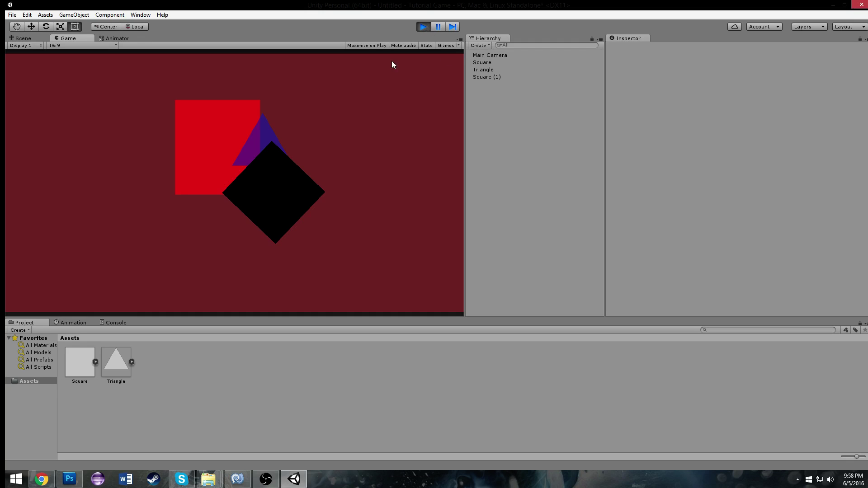
{"action": "left_click", "coordinate": [424, 27]}
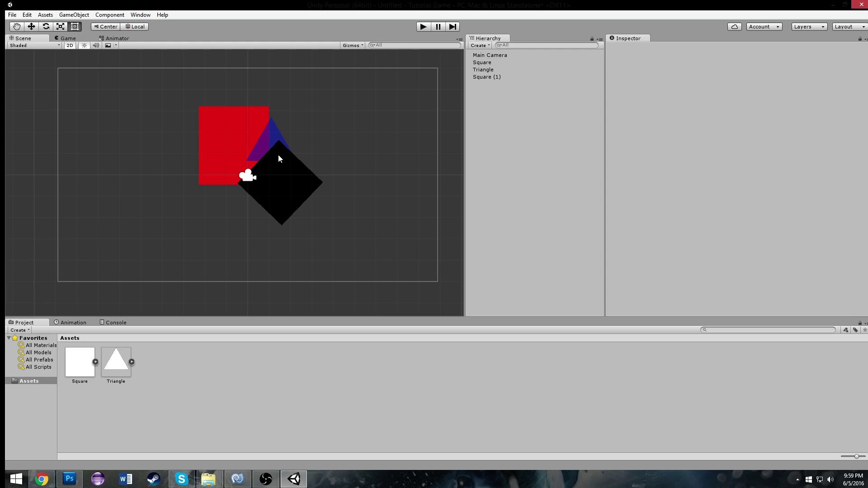
Step: Zoom and pan the Scene view to frame the shapes, then select the red Square
{"action": "scroll", "coordinate": [289, 151], "scroll_direction": "up", "scroll_amount": 2}
{"action": "middle_click_drag", "start_coordinate": [324, 106], "coordinate": [315, 149]}
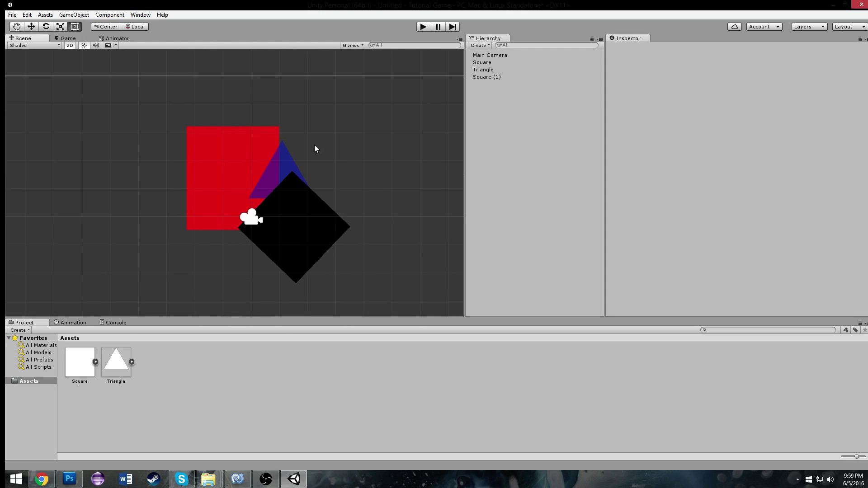
{"action": "left_click", "coordinate": [287, 174]}
{"action": "left_click", "coordinate": [288, 173]}
{"action": "left_click", "coordinate": [349, 104]}
{"action": "left_click", "coordinate": [497, 70]}
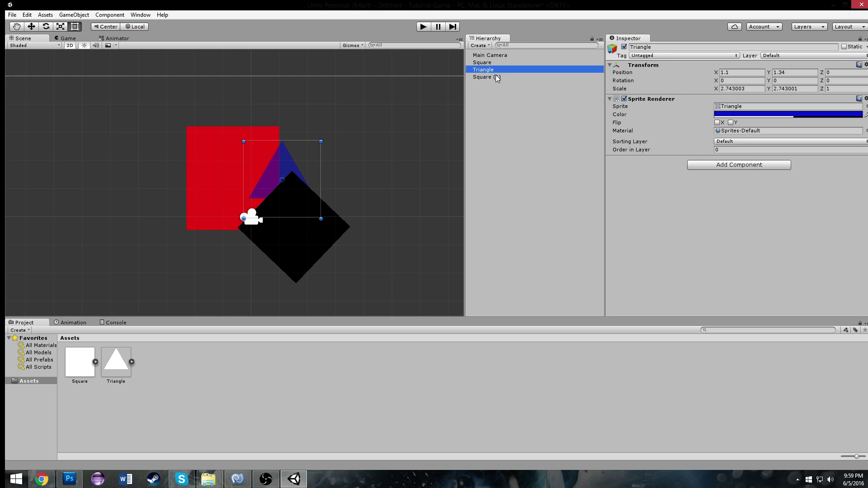
{"action": "left_click", "coordinate": [496, 77]}
{"action": "left_click", "coordinate": [497, 63]}
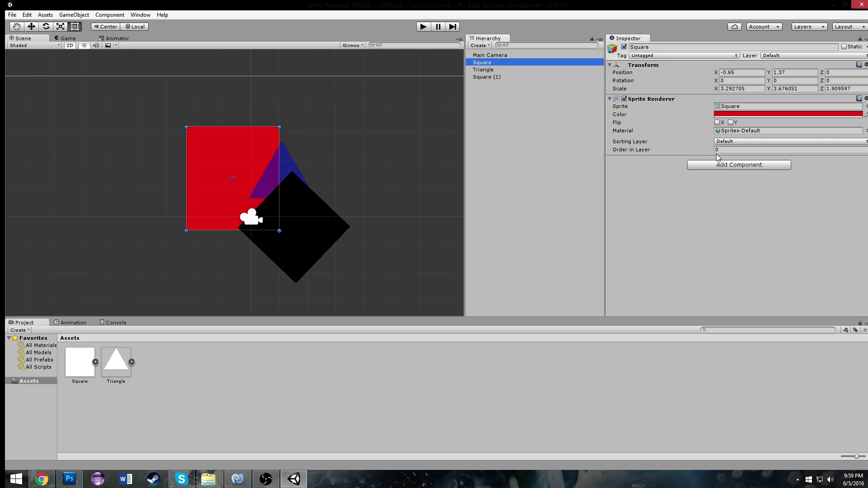
Step: Set the red Square's Sorting Layer to New Layer
{"action": "left_click", "coordinate": [732, 141]}
{"action": "left_click", "coordinate": [745, 163]}
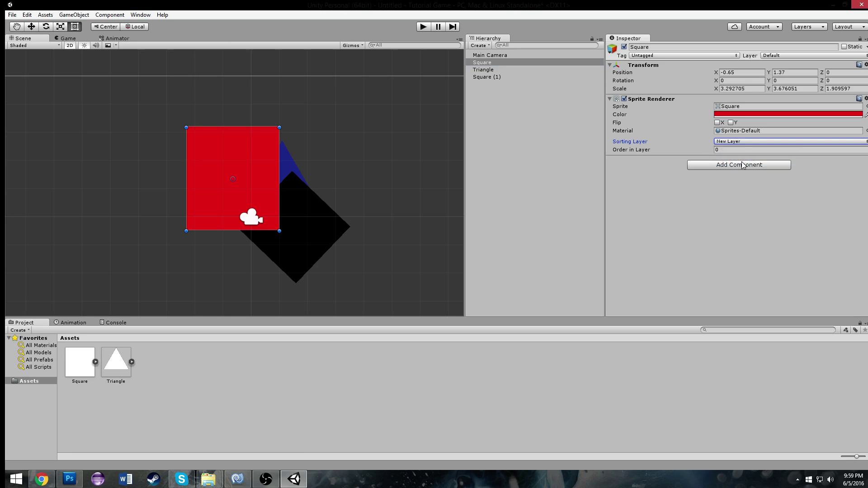
{"action": "left_click", "coordinate": [740, 142]}
{"action": "left_click", "coordinate": [726, 173]}
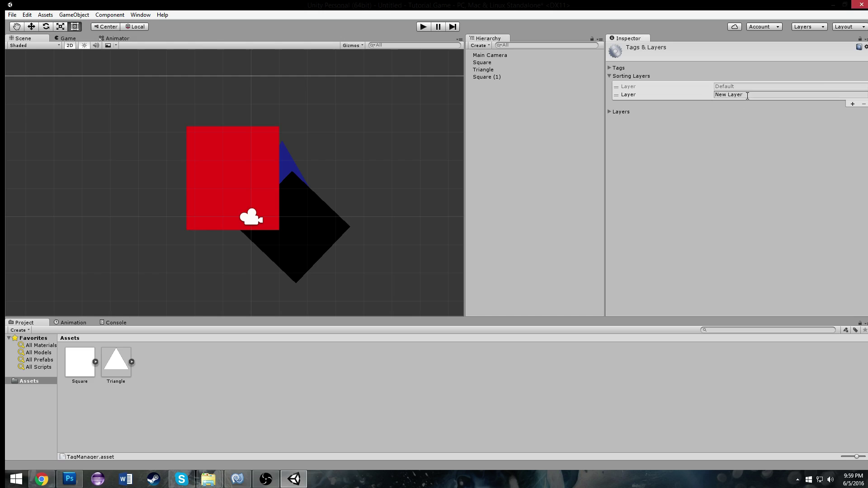
{"action": "left_click", "coordinate": [495, 69]}
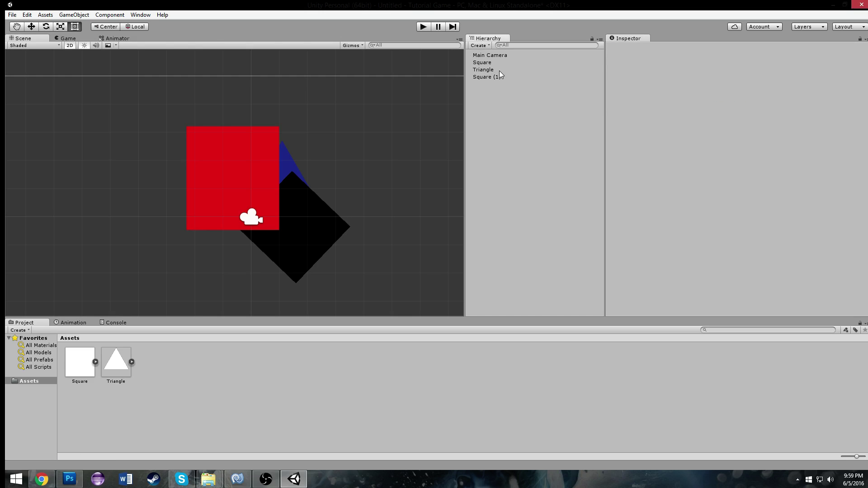
Step: Delete the New Layer sorting layer in the Tags & Layers settings
{"action": "left_click", "coordinate": [207, 155]}
{"action": "left_click", "coordinate": [725, 141]}
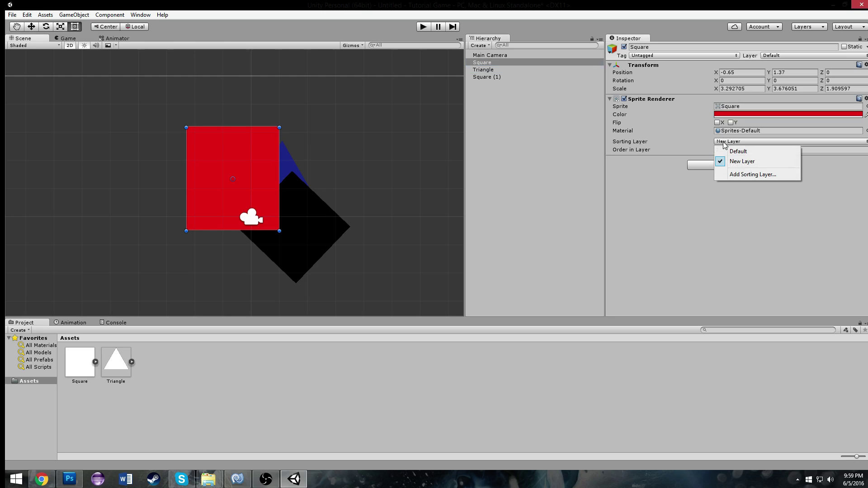
{"action": "left_click", "coordinate": [747, 175]}
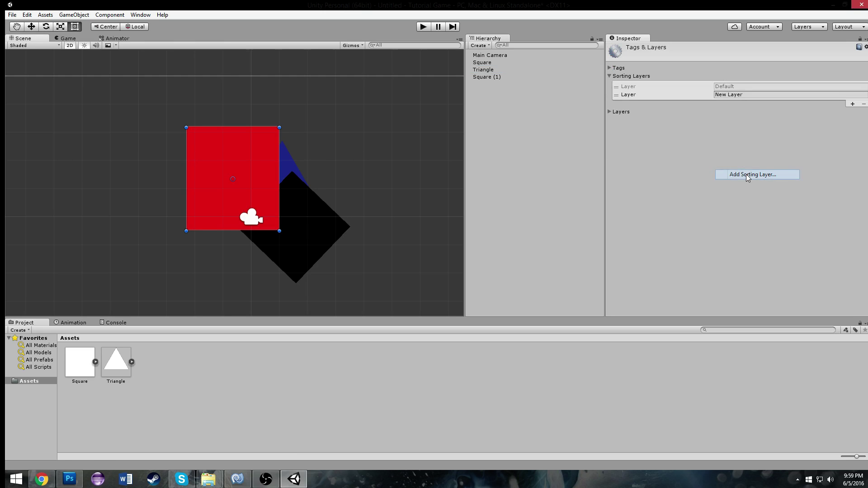
{"action": "left_click", "coordinate": [809, 96]}
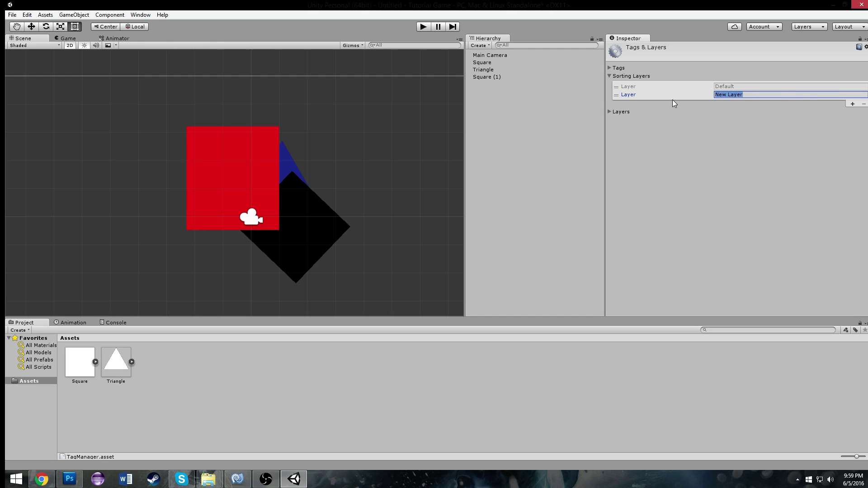
{"action": "left_click", "coordinate": [642, 95]}
{"action": "left_click", "coordinate": [864, 104]}
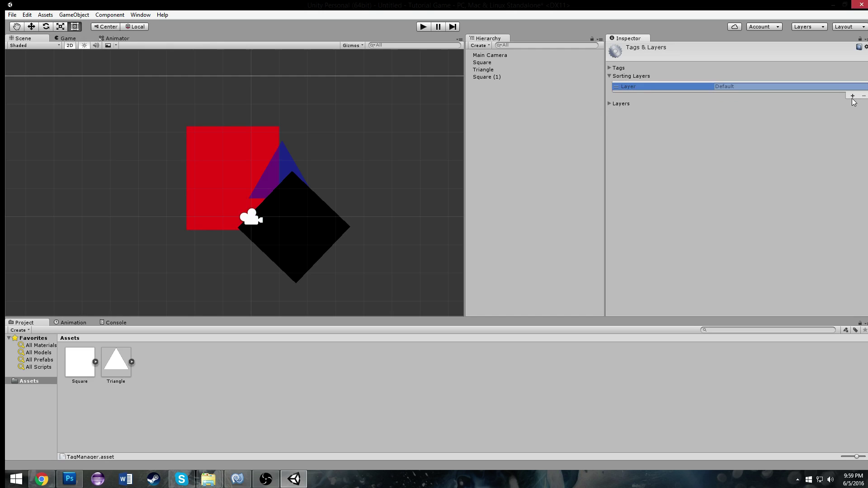
Step: Add two sorting layers named Squares and Triangles
{"action": "left_click", "coordinate": [852, 96]}
{"action": "left_click", "coordinate": [797, 94]}
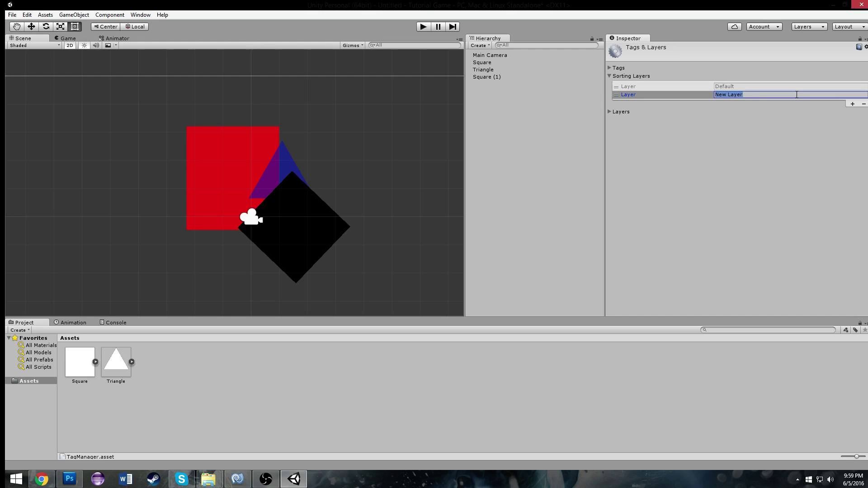
{"action": "type", "text": "Squares"}
{"action": "left_click", "coordinate": [852, 104]}
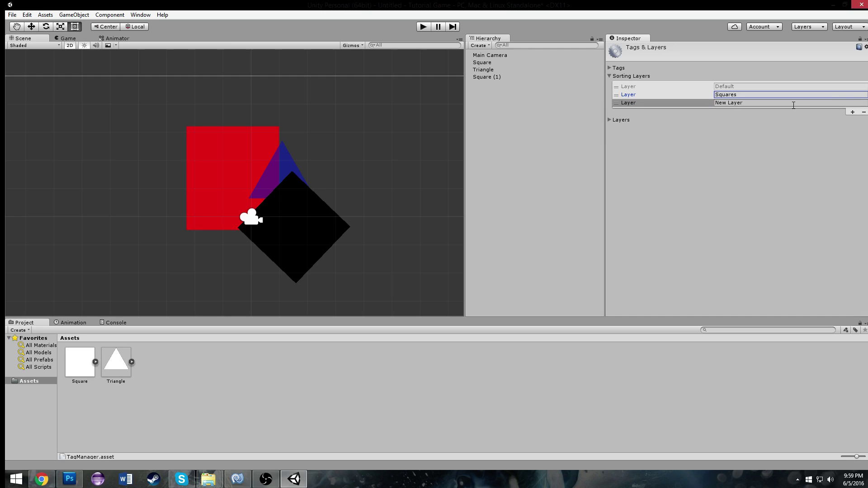
{"action": "left_click", "coordinate": [793, 103]}
{"action": "type", "text": "Triangles"}
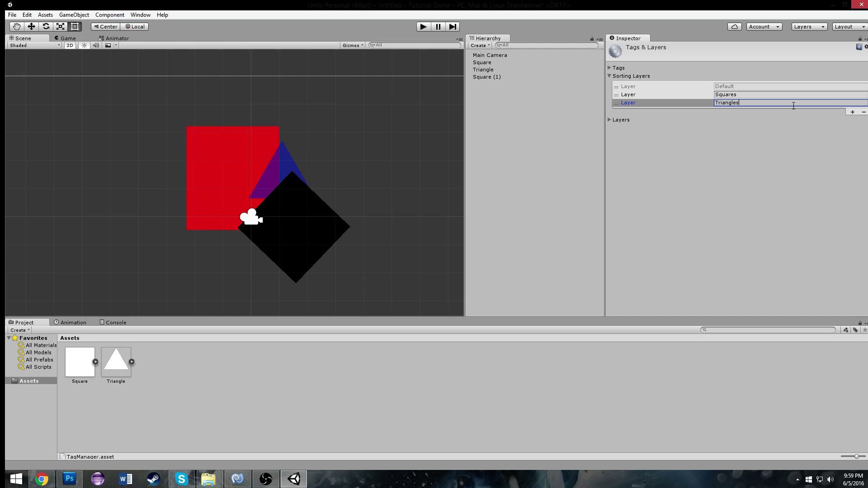
{"action": "left_click", "coordinate": [736, 94]}
{"action": "left_click", "coordinate": [737, 103]}
{"action": "left_click", "coordinate": [729, 85]}
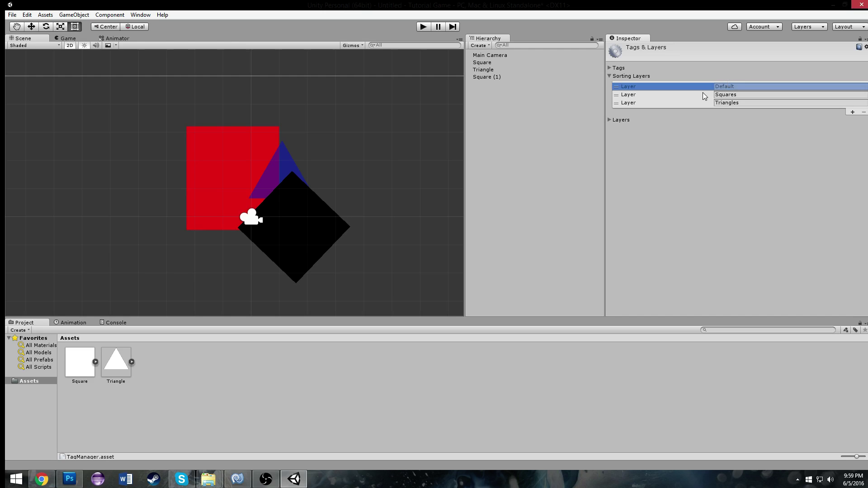
Step: Reorder the Triangles sorting layer so it follows Squares
{"action": "left_click", "coordinate": [724, 94]}
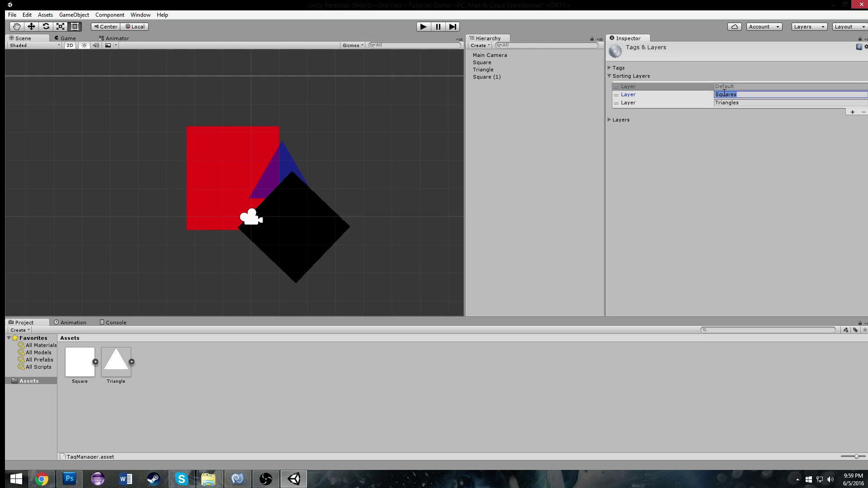
{"action": "left_click", "coordinate": [728, 102]}
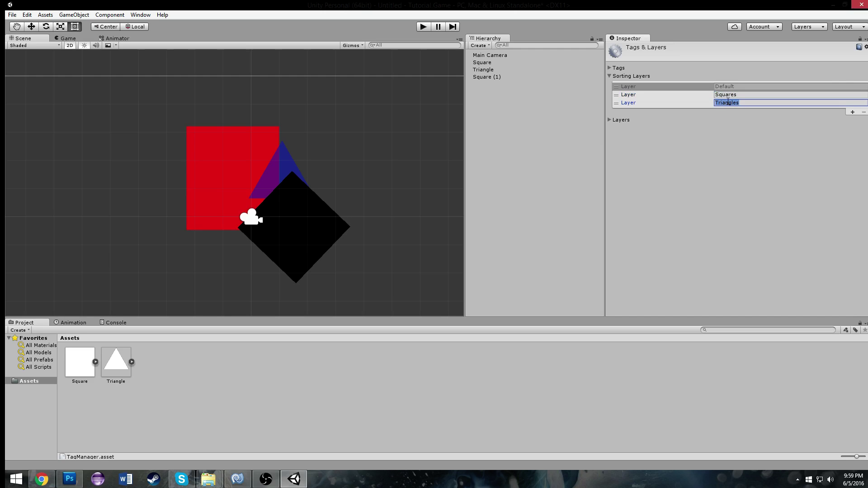
{"action": "left_click", "coordinate": [618, 103]}
{"action": "mouse_move", "coordinate": [617, 105]}
{"action": "left_mouse_down"}
{"action": "mouse_move", "coordinate": [623, 91]}
{"action": "mouse_move", "coordinate": [625, 111]}
{"action": "left_mouse_up"}
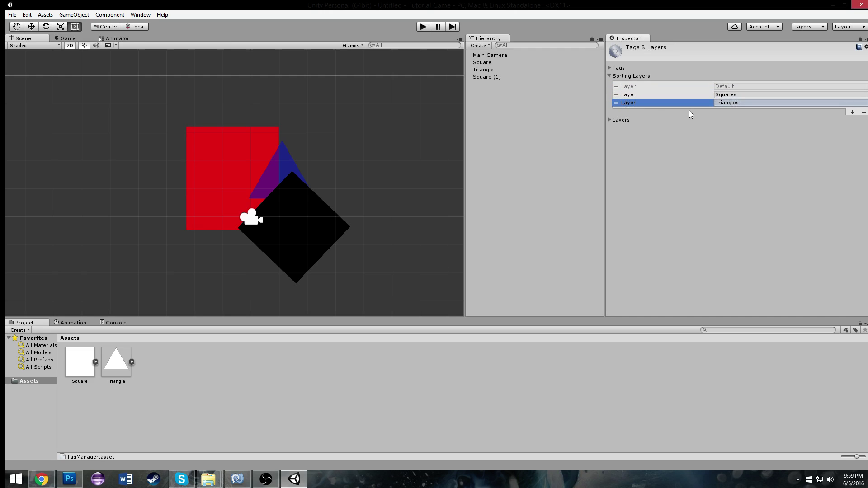
Step: Put the triangle on the Triangles sorting layer and both squares on Squares
{"action": "left_click", "coordinate": [281, 153]}
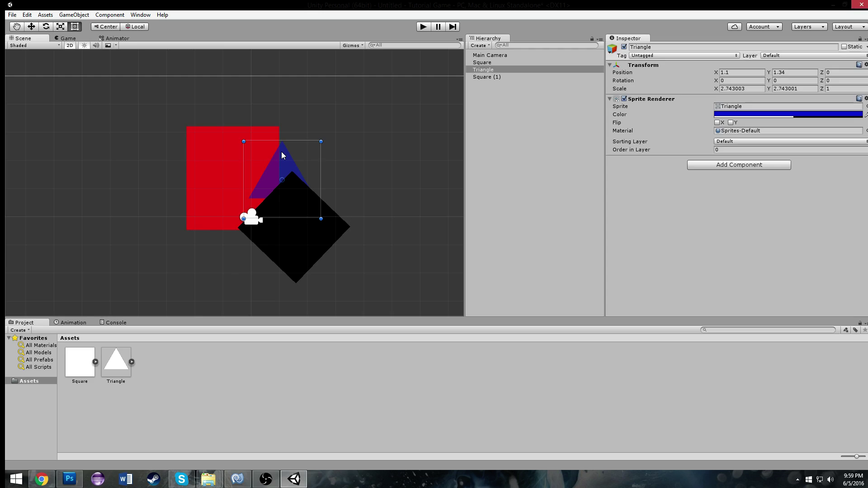
{"action": "left_click", "coordinate": [741, 141]}
{"action": "left_click", "coordinate": [737, 171]}
{"action": "left_click", "coordinate": [318, 243]}
{"action": "left_click", "coordinate": [737, 141]}
{"action": "left_click", "coordinate": [737, 162]}
{"action": "left_click", "coordinate": [226, 147]}
{"action": "left_click", "coordinate": [750, 141]}
{"action": "left_click", "coordinate": [746, 171]}
{"action": "left_click", "coordinate": [750, 141]}
{"action": "left_click", "coordinate": [741, 162]}
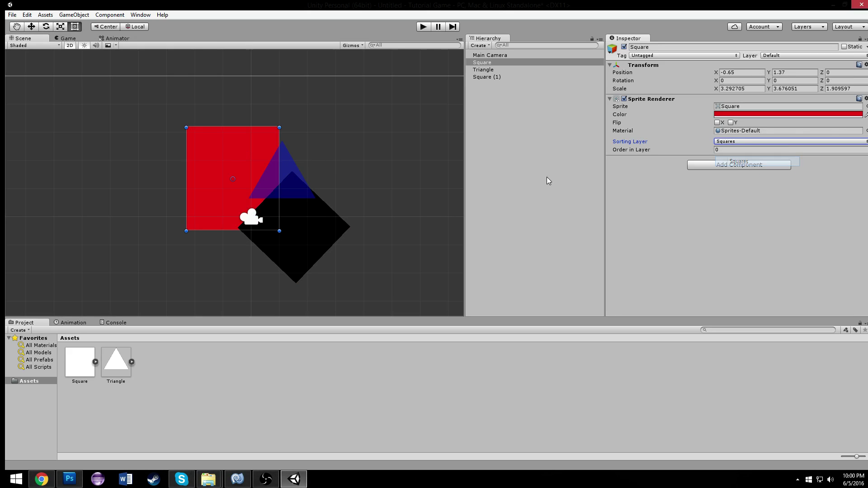
Step: Reposition the blue triangle and black diamond in the Scene view
{"action": "left_click", "coordinate": [319, 143]}
{"action": "left_click_drag", "start_coordinate": [289, 174], "coordinate": [333, 162]}
{"action": "left_click_drag", "start_coordinate": [311, 229], "coordinate": [269, 164]}
{"action": "left_click", "coordinate": [353, 170]}
Step: Move Square (1) just below Main Camera in the Hierarchy and compare the squares
{"action": "scroll", "coordinate": [343, 158], "scroll_direction": "up", "scroll_amount": 3}
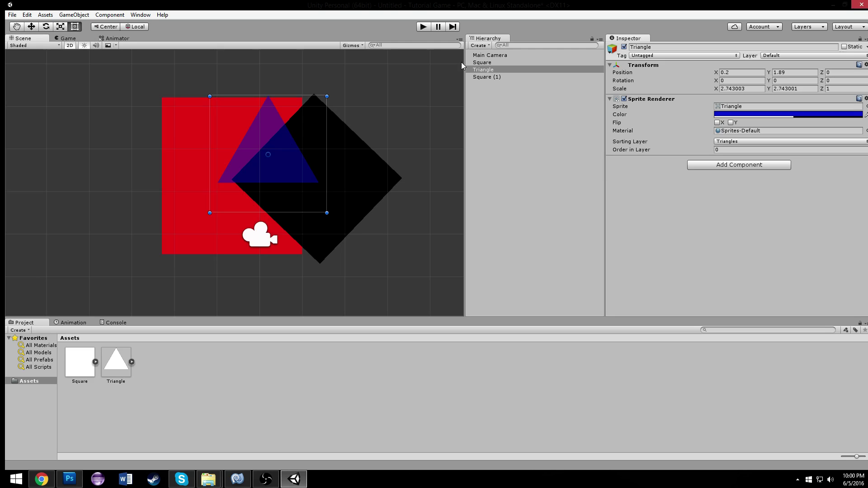
{"action": "left_click_drag", "start_coordinate": [484, 77], "coordinate": [484, 62]}
{"action": "left_click", "coordinate": [492, 111]}
{"action": "left_click", "coordinate": [316, 140]}
{"action": "left_click", "coordinate": [183, 135]}
{"action": "left_click", "coordinate": [320, 133]}
{"action": "left_click", "coordinate": [298, 102]}
{"action": "left_click", "coordinate": [332, 116]}
{"action": "left_click", "coordinate": [296, 101]}
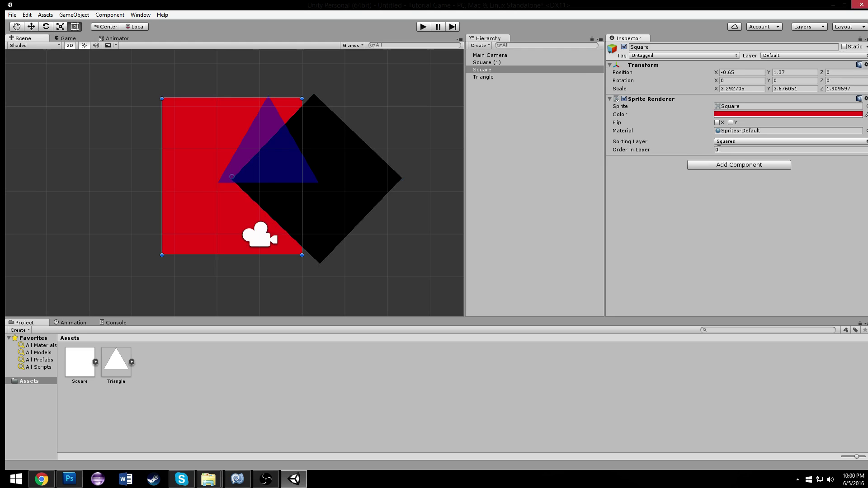
Step: Enter a new Order in Layer value for the red Square and inspect the black diamond's
{"action": "left_click", "coordinate": [349, 154]}
{"action": "left_click", "coordinate": [341, 130]}
{"action": "left_click", "coordinate": [340, 131]}
{"action": "left_click", "coordinate": [293, 114]}
{"action": "left_click", "coordinate": [740, 150]}
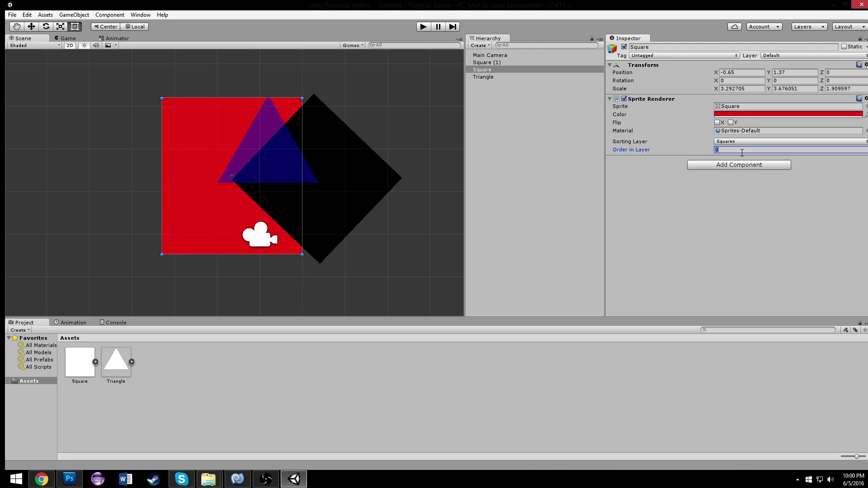
{"action": "type", "text": "1"}
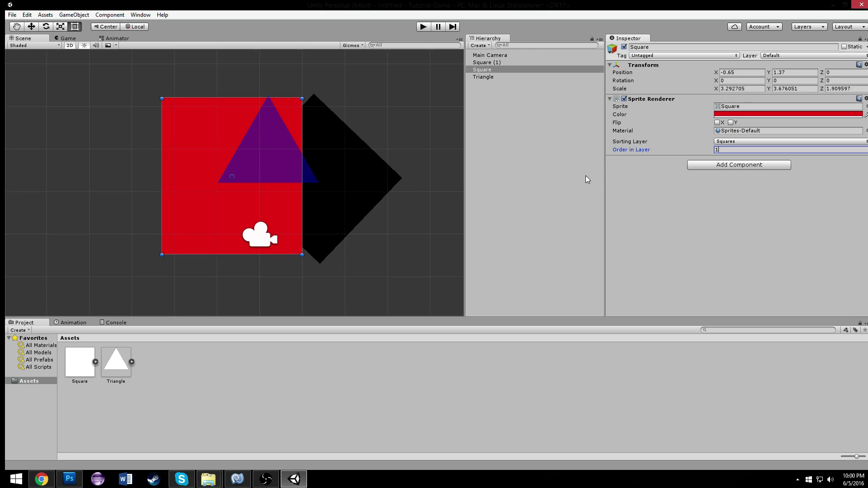
{"action": "left_click", "coordinate": [354, 134]}
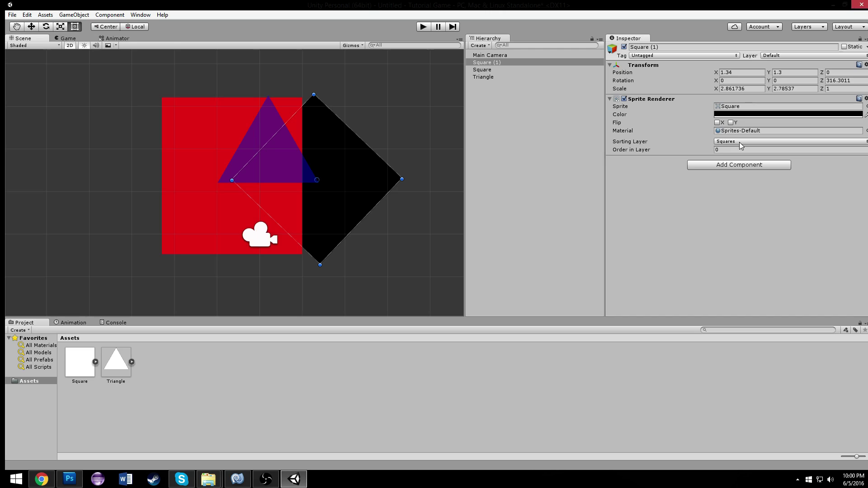
{"action": "left_click", "coordinate": [728, 149]}
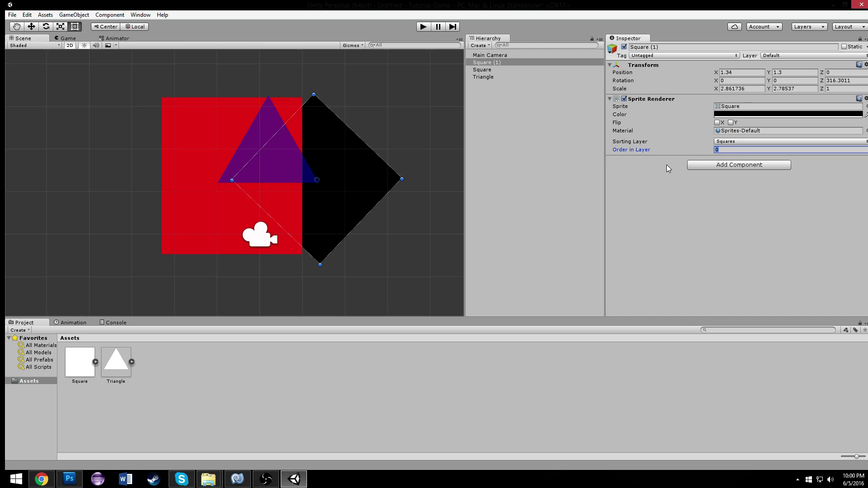
{"action": "left_click", "coordinate": [217, 119]}
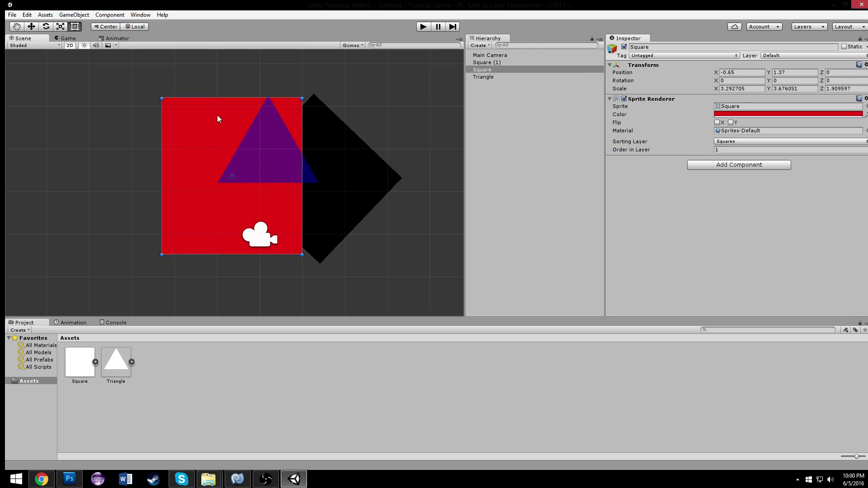
Step: Set the black diamond's Order in Layer to 0 so the red Square draws in front
{"action": "left_click", "coordinate": [727, 149]}
{"action": "left_click", "coordinate": [338, 129]}
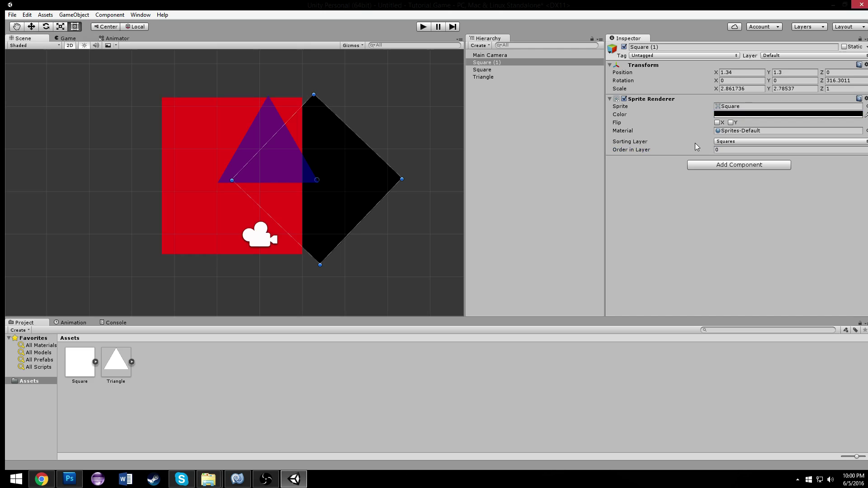
{"action": "left_click", "coordinate": [703, 149]}
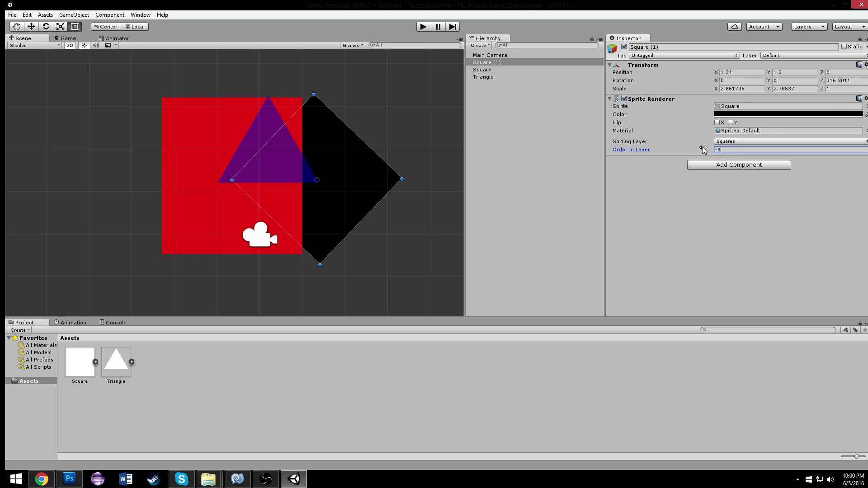
{"action": "left_click", "coordinate": [262, 115]}
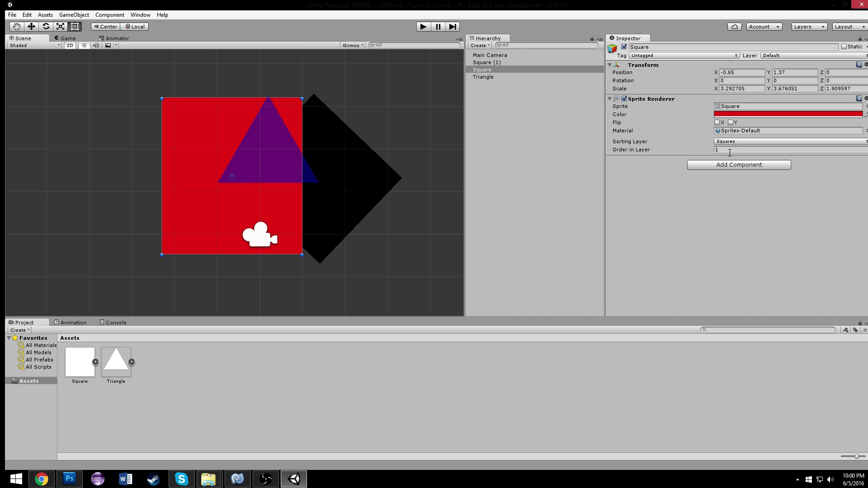
{"action": "left_click", "coordinate": [686, 149]}
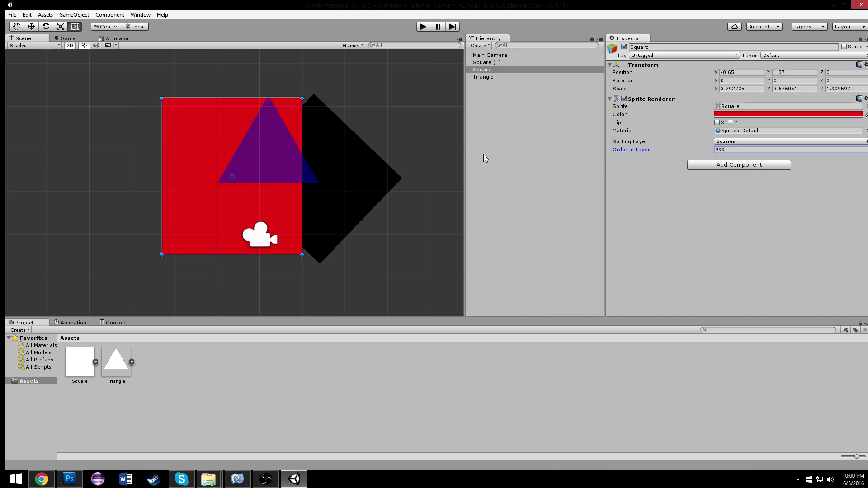
{"action": "left_click", "coordinate": [403, 118]}
{"action": "left_click", "coordinate": [358, 140]}
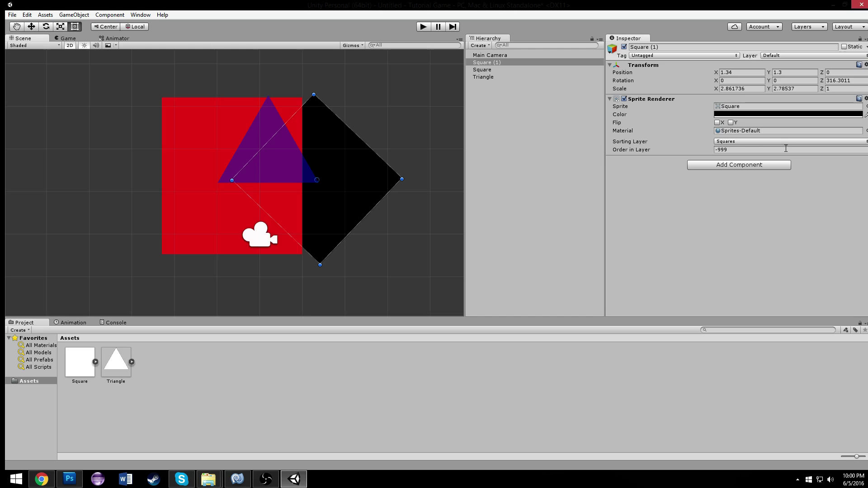
{"action": "left_click", "coordinate": [711, 150]}
{"action": "type", "text": "9999"}
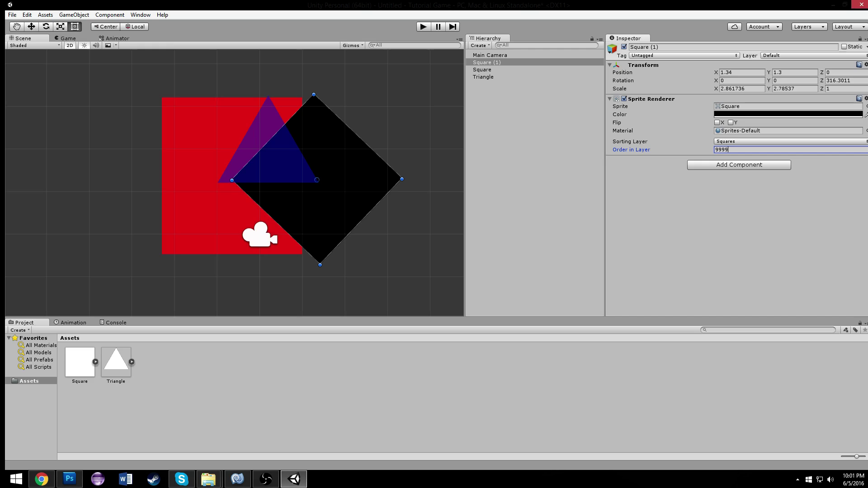
{"action": "left_click", "coordinate": [683, 152]}
{"action": "type", "text": "0"}
{"action": "left_click", "coordinate": [221, 132]}
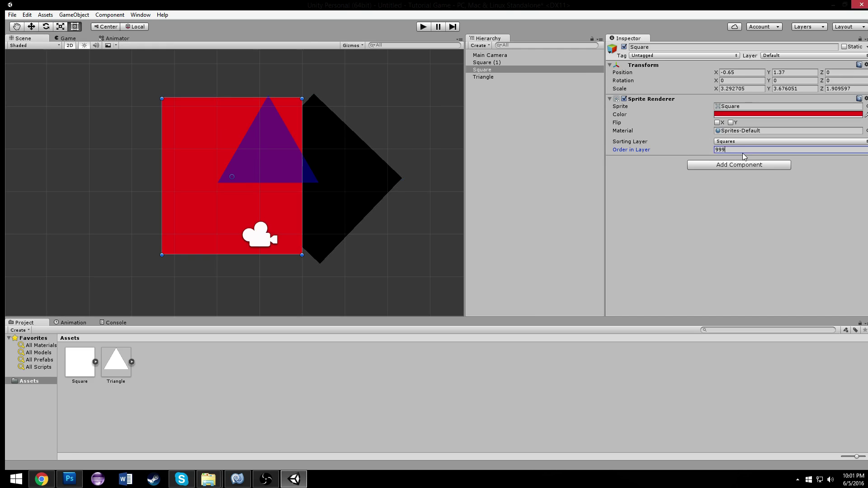
{"action": "left_click", "coordinate": [425, 103]}
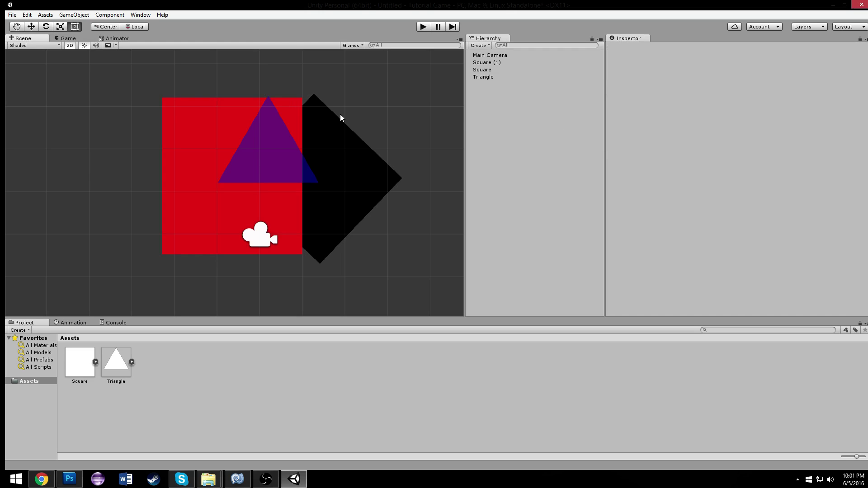
{"action": "left_click", "coordinate": [260, 156]}
{"action": "scroll", "coordinate": [261, 156], "scroll_direction": "down", "scroll_amount": 3}
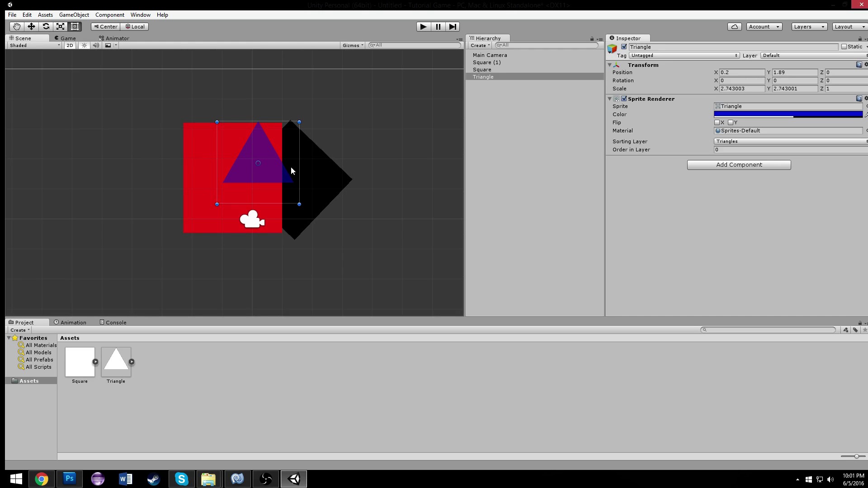
{"action": "left_click", "coordinate": [496, 63]}
{"action": "left_click", "coordinate": [308, 130]}
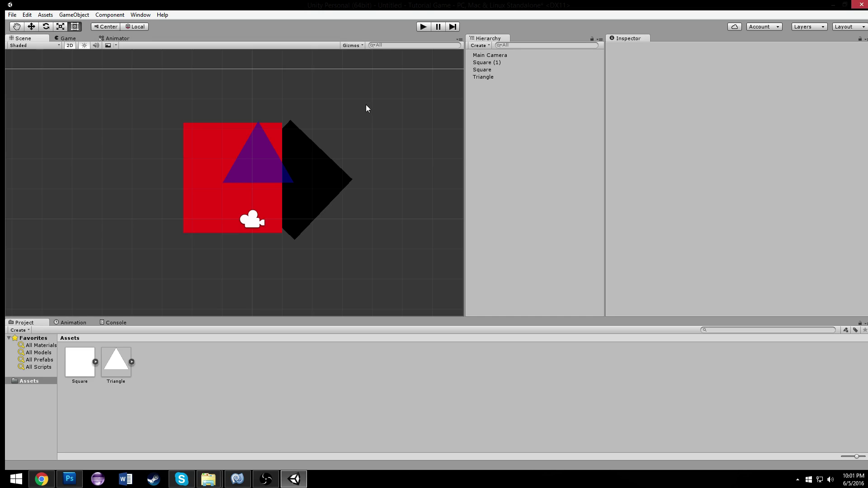
{"action": "scroll", "coordinate": [366, 104], "scroll_direction": "up", "scroll_amount": 1}
{"action": "left_click", "coordinate": [484, 63]}
{"action": "left_click", "coordinate": [483, 70]}
{"action": "left_click", "coordinate": [490, 64]}
{"action": "left_click", "coordinate": [490, 55]}
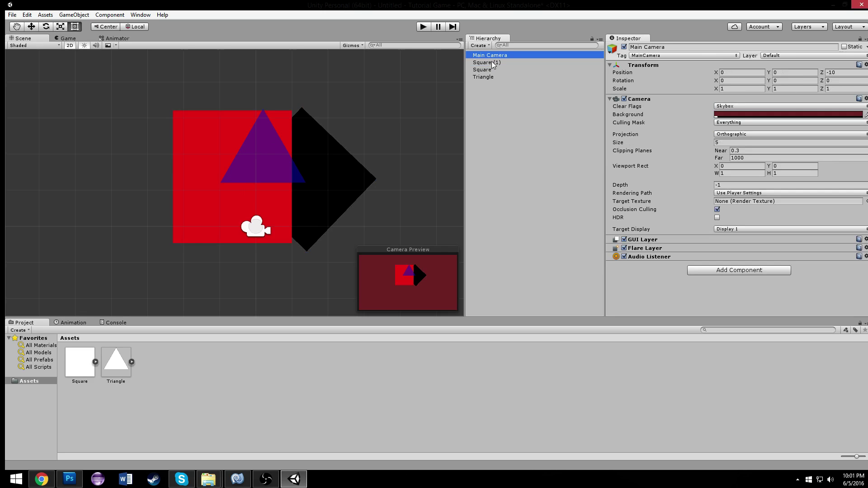
{"action": "left_click", "coordinate": [490, 64]}
Step: Parent Square (1) under the red Square and move them together
{"action": "left_click_drag", "start_coordinate": [492, 62], "coordinate": [494, 72]}
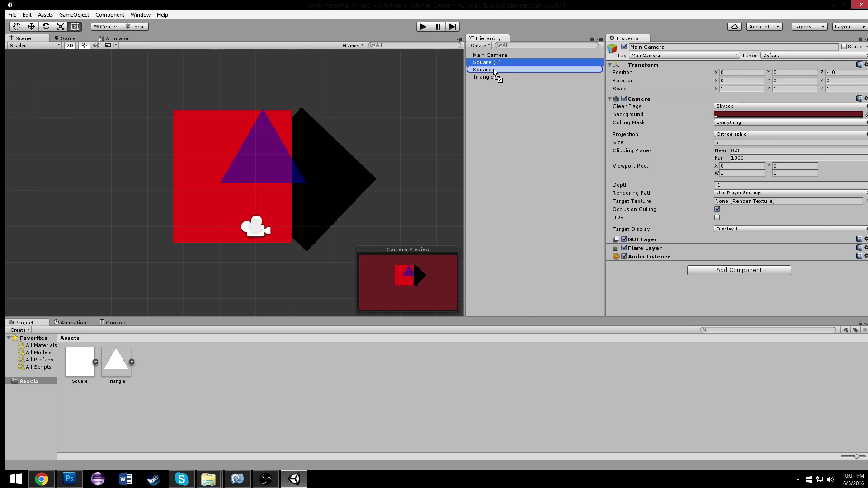
{"action": "left_click_drag", "start_coordinate": [494, 71], "coordinate": [494, 71]}
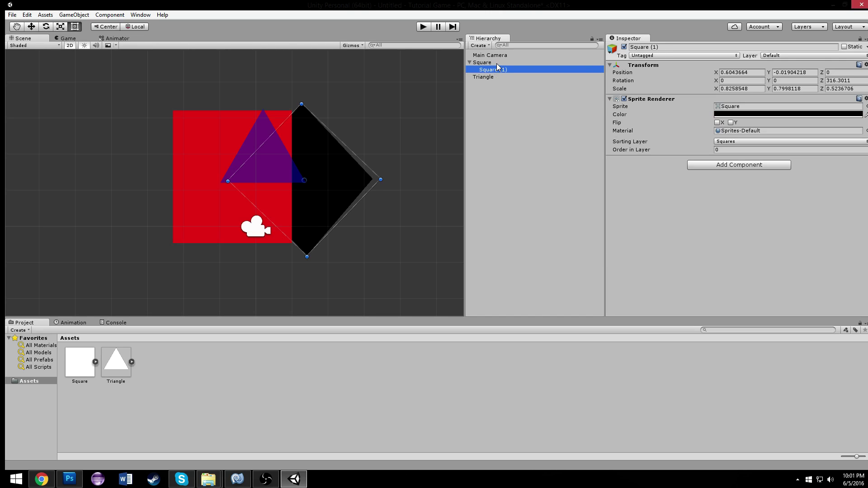
{"action": "left_click", "coordinate": [496, 63]}
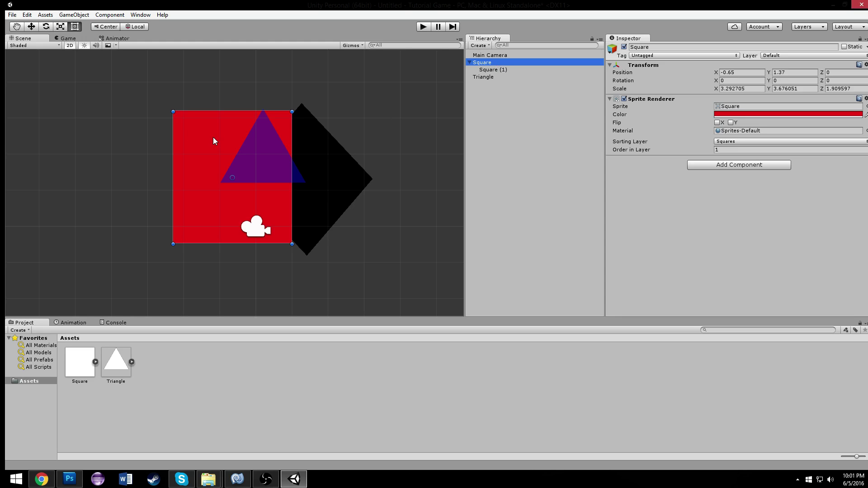
{"action": "left_click_drag", "start_coordinate": [214, 141], "coordinate": [216, 229]}
Step: Zoom out and shrink the black diamond slightly
{"action": "scroll", "coordinate": [210, 163], "scroll_direction": "down", "scroll_amount": 3}
{"action": "scroll", "coordinate": [216, 229], "scroll_direction": "down", "scroll_amount": 3}
{"action": "left_click", "coordinate": [323, 155]}
{"action": "left_click", "coordinate": [496, 70]}
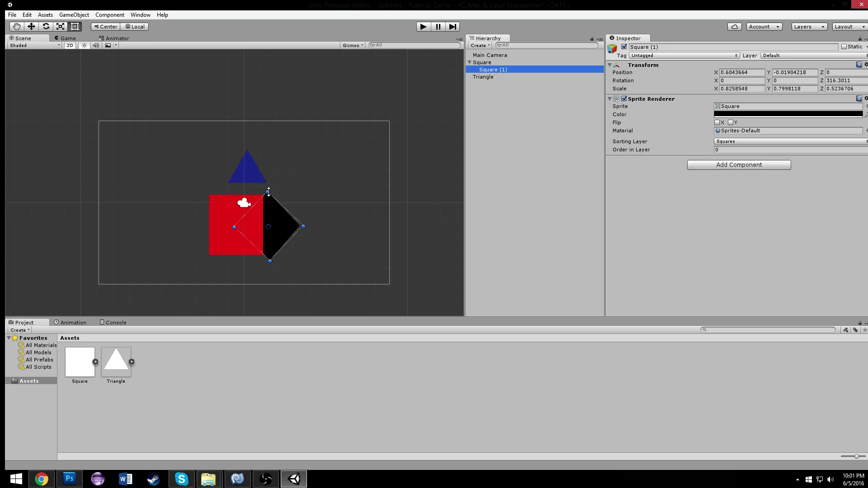
{"action": "left_click_drag", "start_coordinate": [268, 192], "coordinate": [278, 210]}
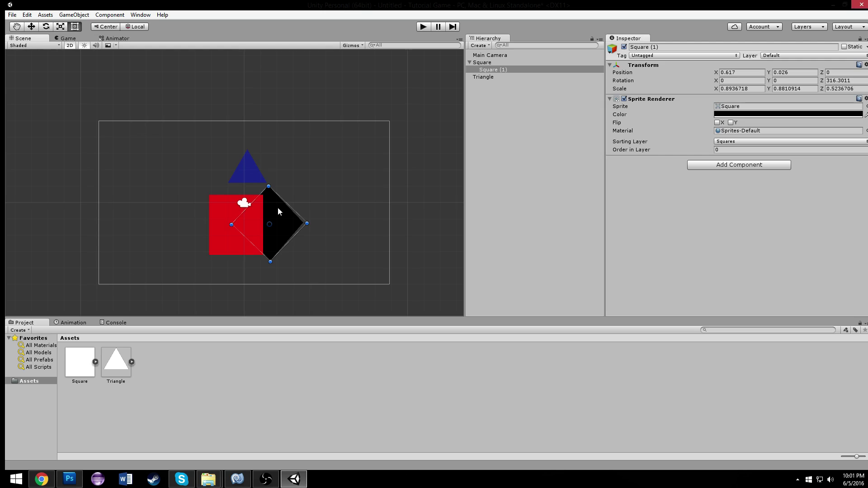
{"action": "left_click", "coordinate": [306, 184]}
Step: Place the red square beside the triangle with the black diamond just to its right
{"action": "left_click", "coordinate": [492, 63]}
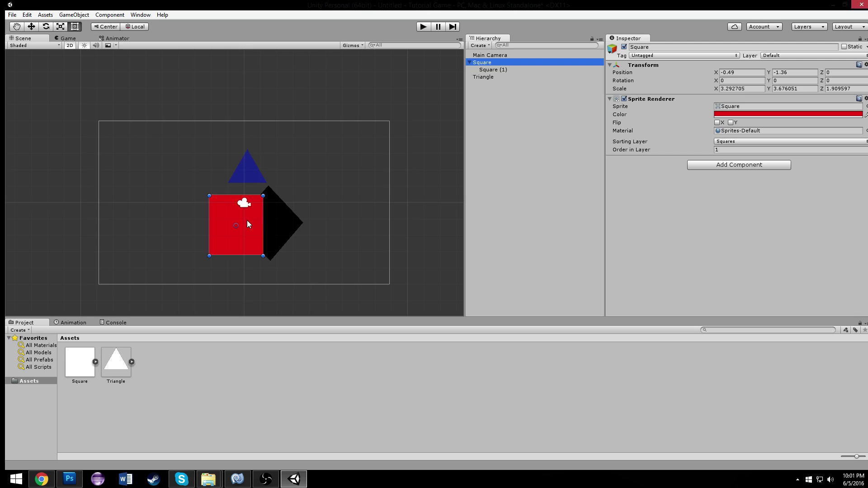
{"action": "left_click_drag", "start_coordinate": [252, 227], "coordinate": [197, 235]}
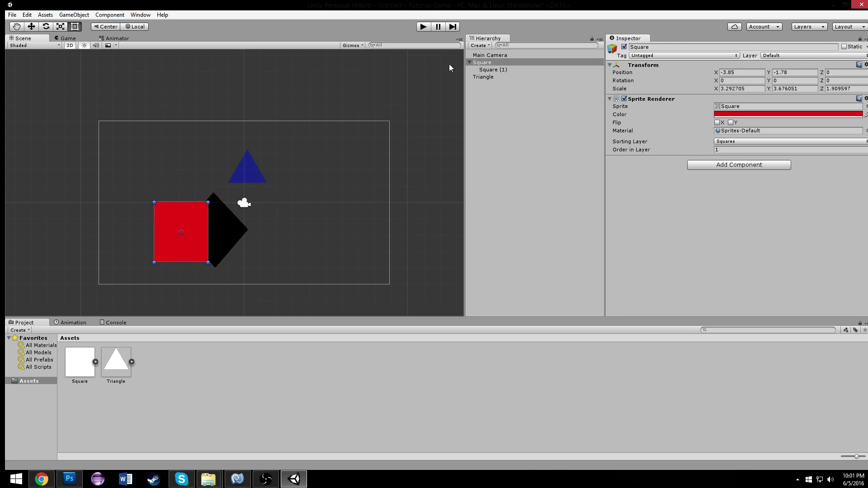
{"action": "left_click", "coordinate": [493, 70]}
{"action": "left_click", "coordinate": [231, 227]}
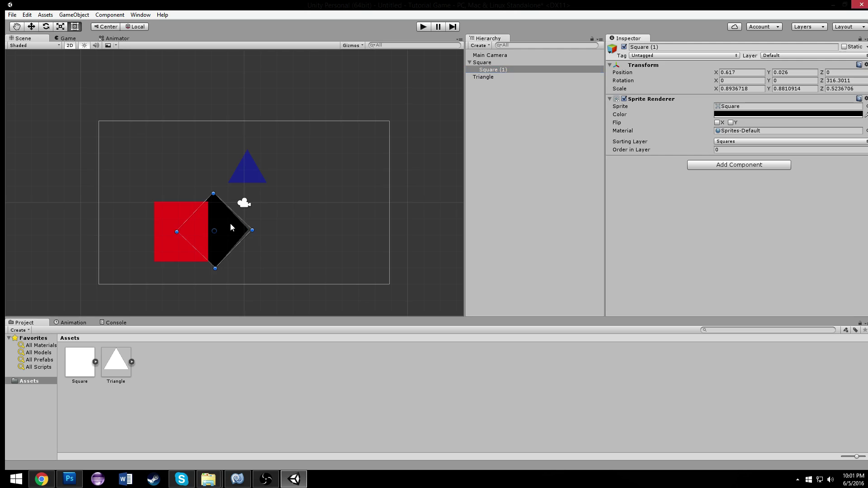
{"action": "left_click_drag", "start_coordinate": [230, 226], "coordinate": [256, 213]}
{"action": "left_click", "coordinate": [482, 63]}
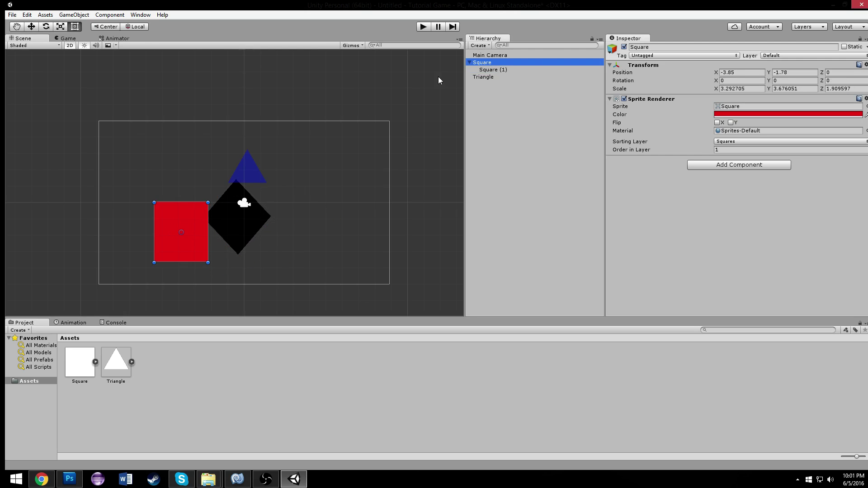
{"action": "left_click_drag", "start_coordinate": [189, 221], "coordinate": [247, 200]}
{"action": "left_click", "coordinate": [317, 189]}
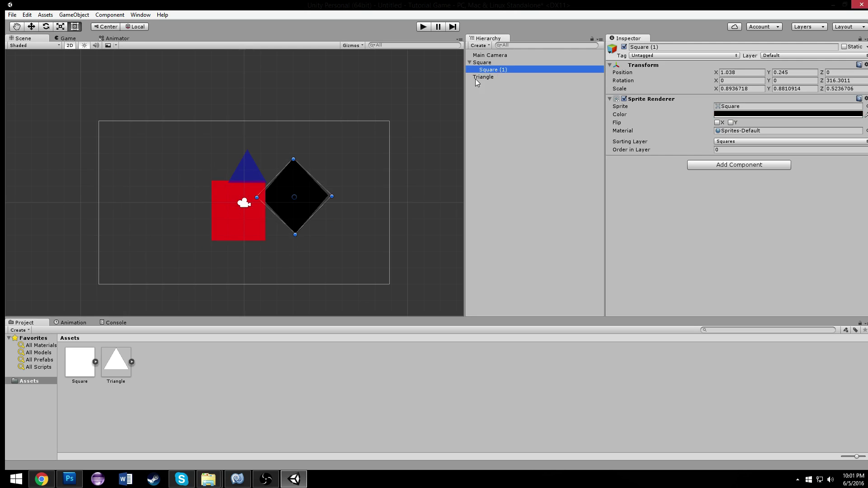
{"action": "left_click_drag", "start_coordinate": [317, 189], "coordinate": [328, 204]}
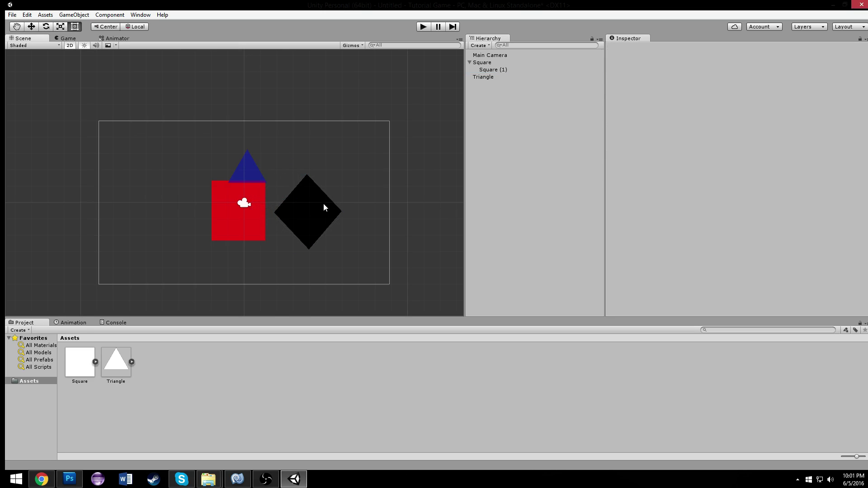
{"action": "left_click", "coordinate": [322, 210]}
{"action": "left_click_drag", "start_coordinate": [322, 212], "coordinate": [311, 211]}
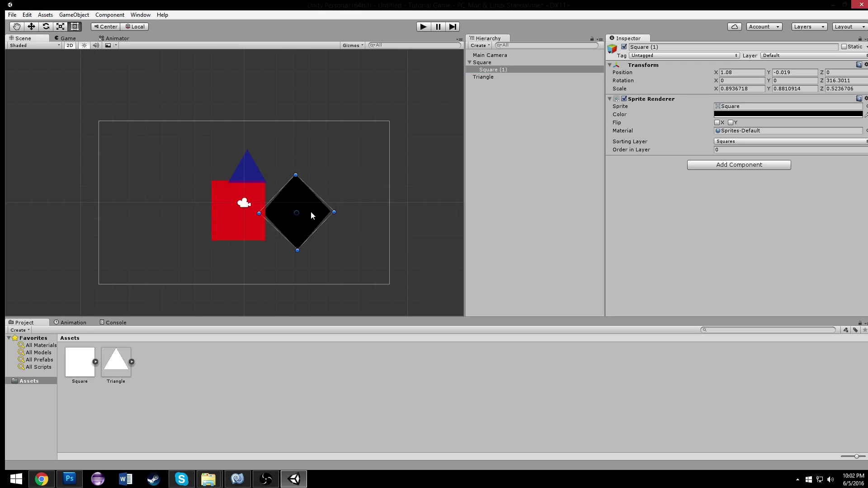
Step: Set Square (1)'s Transform Scale X, Y and Z to 1
{"action": "left_click", "coordinate": [795, 89]}
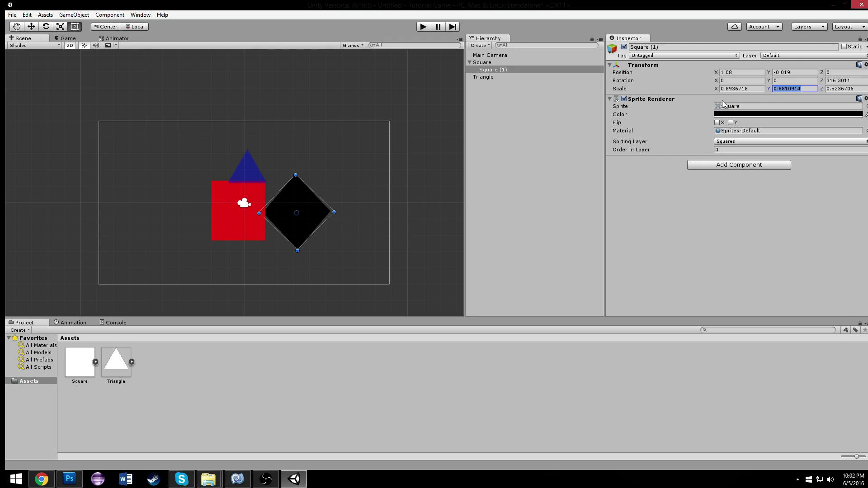
{"action": "type", "text": "1"}
{"action": "key", "text": "shift+Tab"}
{"action": "type", "text": "1"}
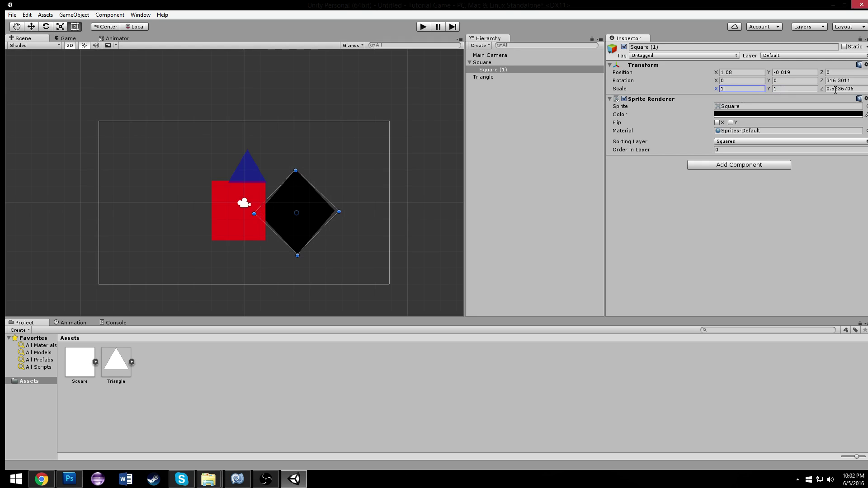
{"action": "left_click", "coordinate": [837, 89]}
{"action": "type", "text": "1"}
{"action": "left_click", "coordinate": [839, 80]}
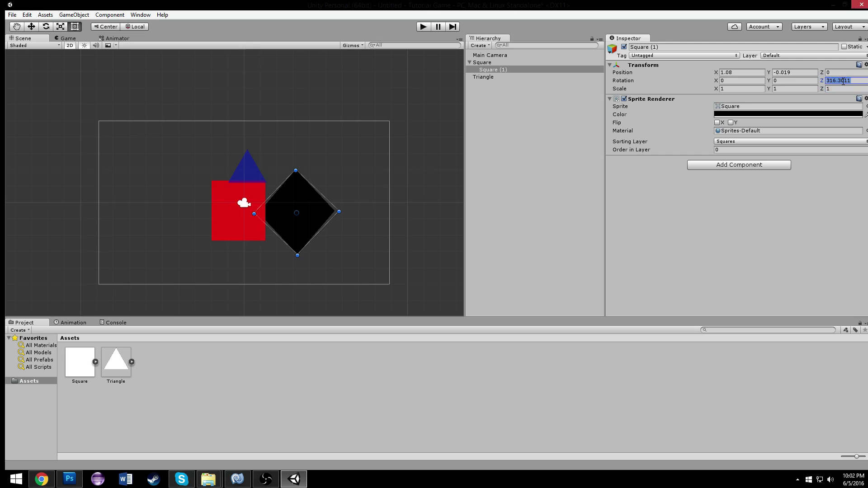
Step: Rotate the black square to about 278° and nudge it slightly up-left
{"action": "left_click", "coordinate": [347, 219]}
{"action": "left_click", "coordinate": [323, 212]}
{"action": "left_click_drag", "start_coordinate": [343, 209], "coordinate": [321, 231]}
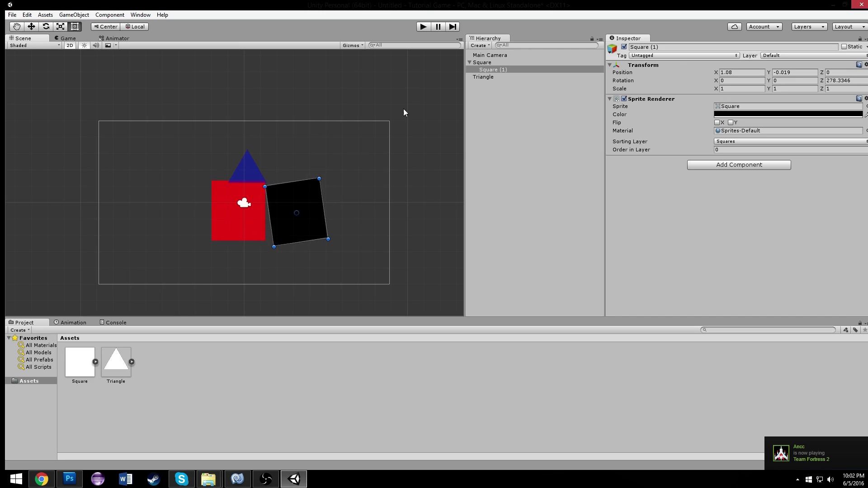
{"action": "left_click", "coordinate": [379, 136]}
{"action": "left_click_drag", "start_coordinate": [313, 197], "coordinate": [309, 189]}
{"action": "left_click", "coordinate": [332, 146]}
Step: Lower the blue triangle onto the red square and collapse Square in the Hierarchy
{"action": "scroll", "coordinate": [332, 145], "scroll_direction": "up", "scroll_amount": 5}
{"action": "left_click", "coordinate": [240, 154]}
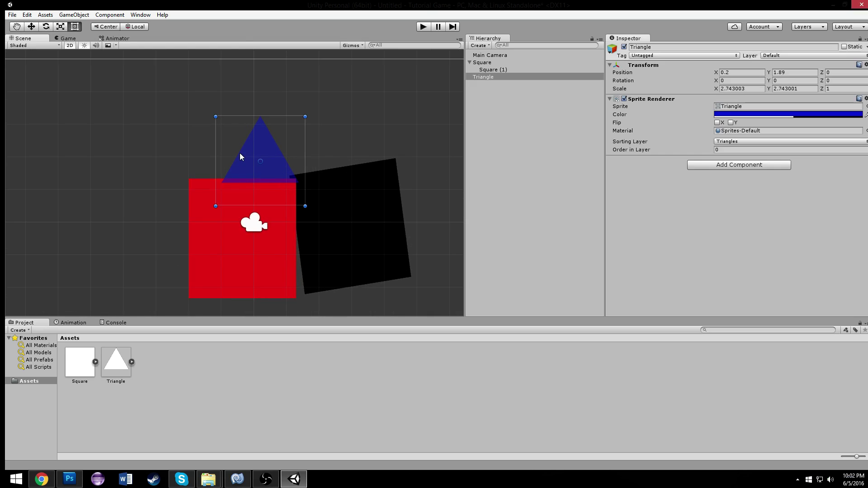
{"action": "left_click_drag", "start_coordinate": [240, 157], "coordinate": [235, 189]}
{"action": "left_click", "coordinate": [397, 105]}
{"action": "left_click", "coordinate": [469, 62]}
{"action": "scroll", "coordinate": [459, 68], "scroll_direction": "down", "scroll_amount": 3}
{"action": "left_click", "coordinate": [488, 69]}
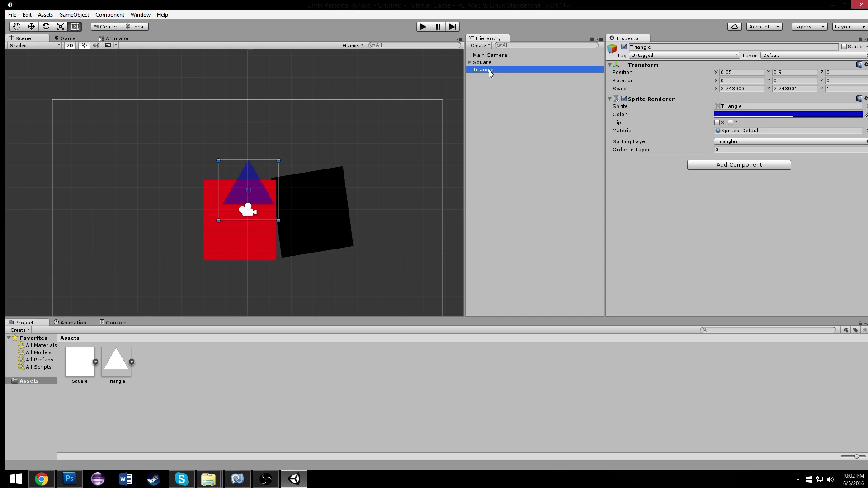
{"action": "left_click", "coordinate": [484, 64]}
Step: Unparent the black Square (1) from the red Square in the Hierarchy
{"action": "left_click", "coordinate": [341, 148]}
{"action": "scroll", "coordinate": [339, 181], "scroll_direction": "down", "scroll_amount": 2}
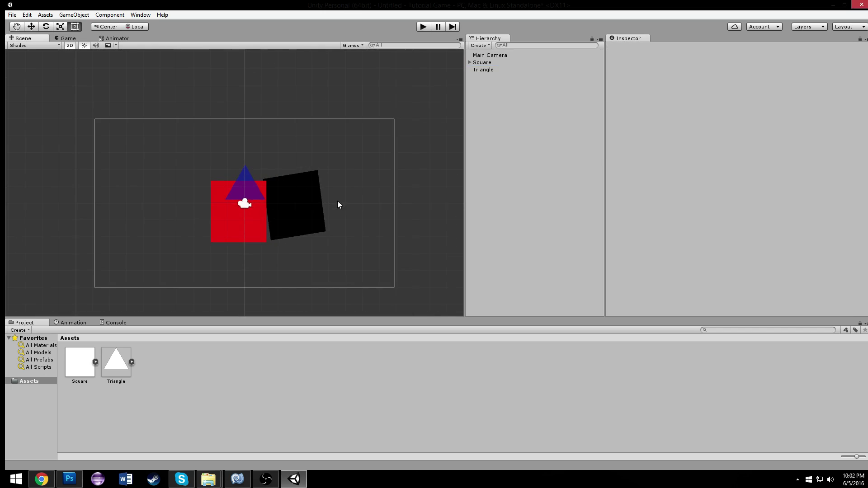
{"action": "left_click", "coordinate": [296, 212]}
{"action": "left_click", "coordinate": [243, 223]}
{"action": "left_click", "coordinate": [496, 70]}
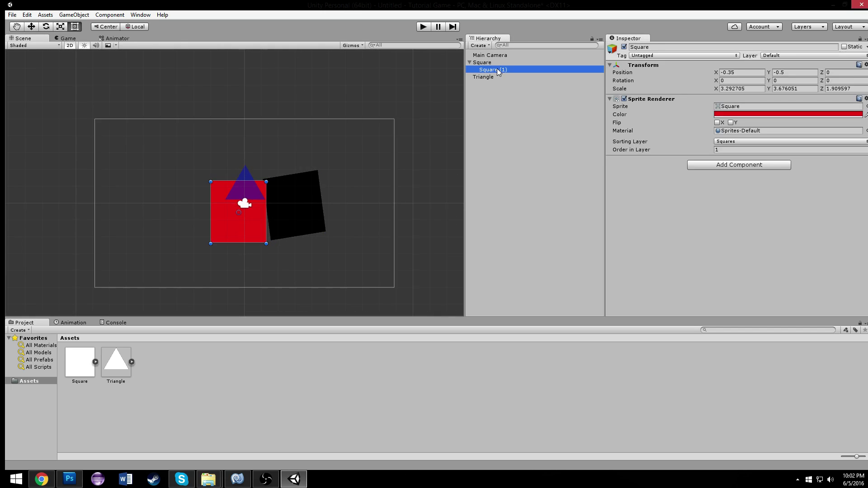
{"action": "left_click_drag", "start_coordinate": [492, 69], "coordinate": [496, 147]}
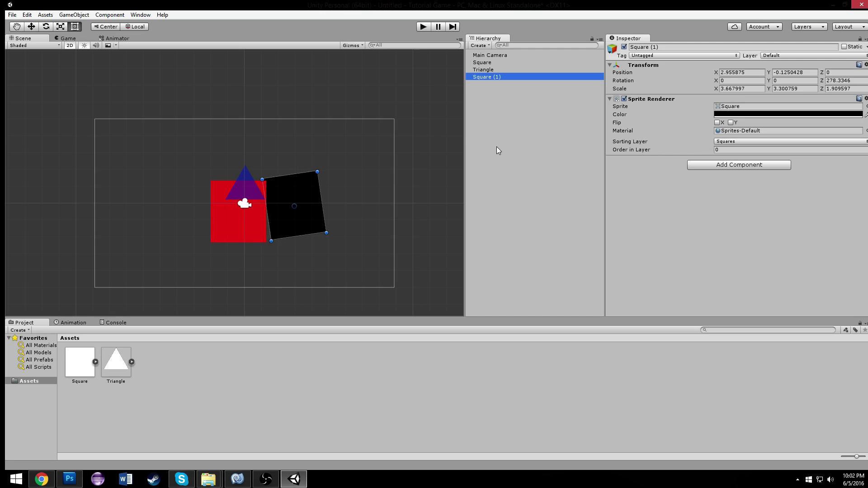
Step: Move the red Square down to -0.05, -3.49 as an 8.73 by 1.63 floor bar
{"action": "left_click", "coordinate": [483, 62]}
{"action": "left_click", "coordinate": [489, 83]}
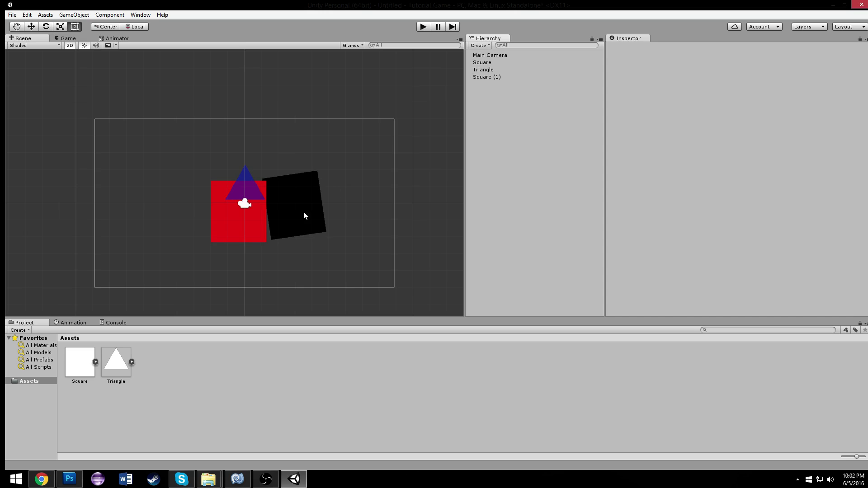
{"action": "left_click", "coordinate": [477, 63]}
{"action": "left_click_drag", "start_coordinate": [226, 230], "coordinate": [290, 266]}
Step: Add a Box Collider 2D (size 1 by 1, not a trigger) to the red Square bar
{"action": "left_click", "coordinate": [716, 165]}
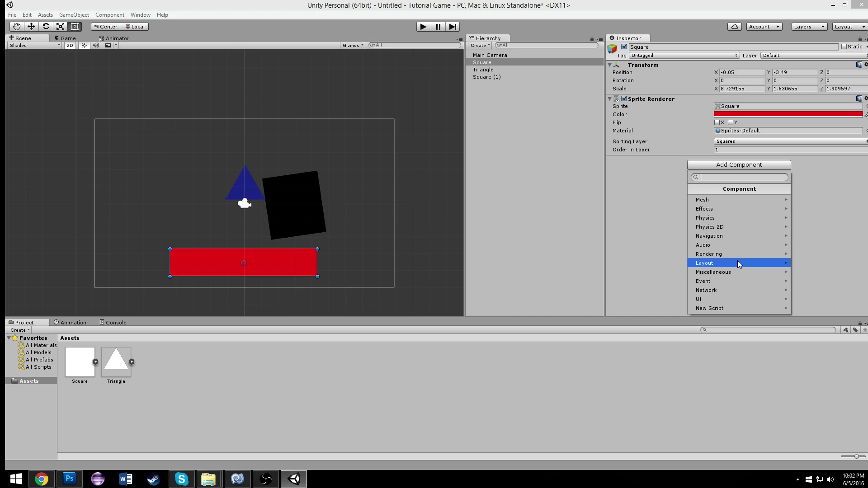
{"action": "left_click", "coordinate": [721, 225]}
{"action": "left_click", "coordinate": [721, 209]}
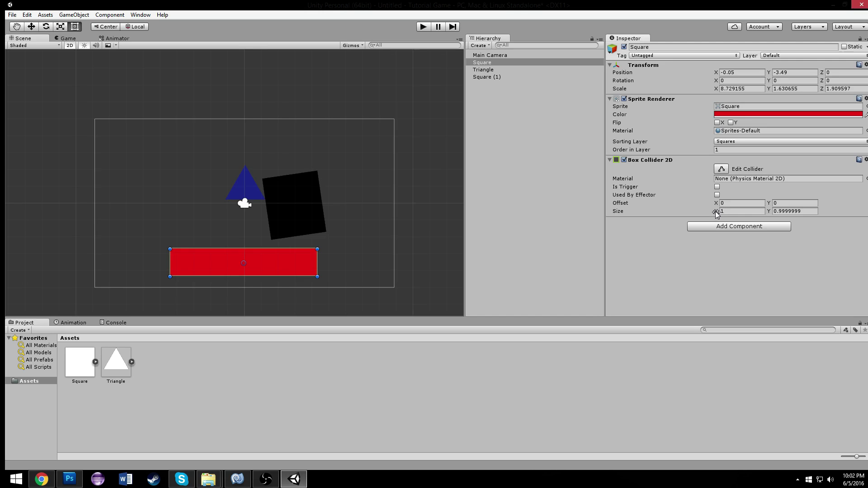
{"action": "scroll", "coordinate": [301, 248], "scroll_direction": "up", "scroll_amount": 3}
{"action": "middle_click_drag", "start_coordinate": [301, 249], "coordinate": [334, 66]}
{"action": "scroll", "coordinate": [232, 159], "scroll_direction": "up", "scroll_amount": 5}
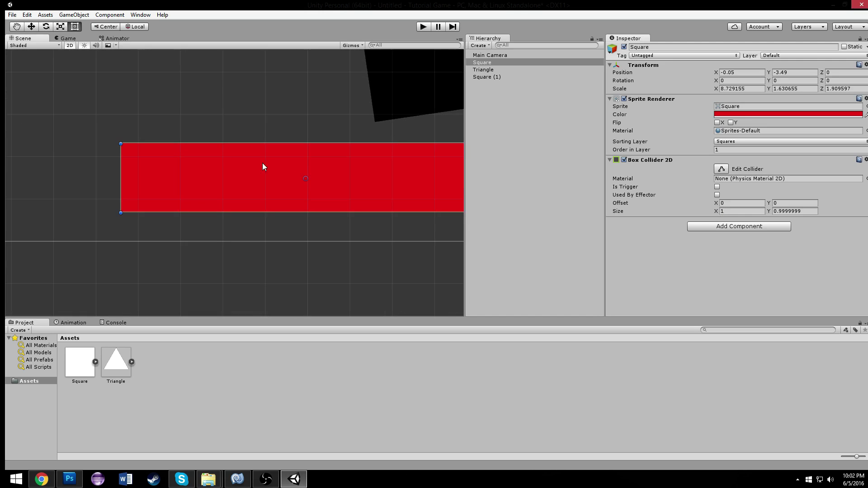
{"action": "scroll", "coordinate": [337, 163], "scroll_direction": "down", "scroll_amount": 6}
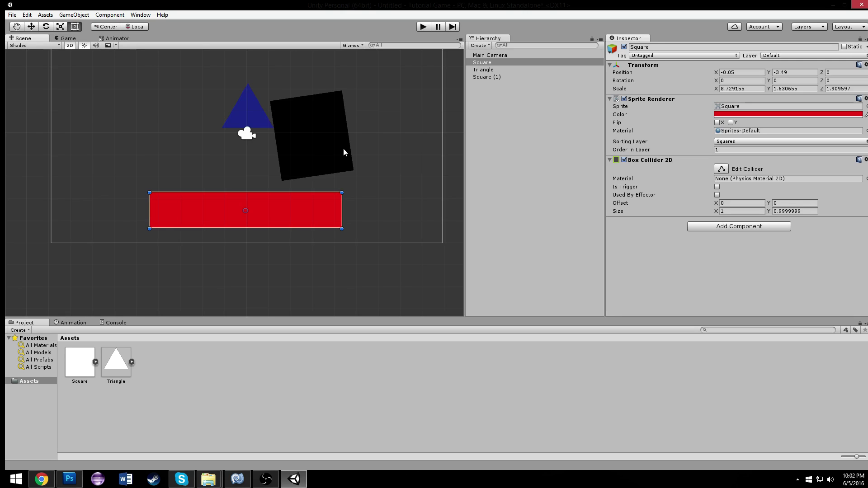
{"action": "scroll", "coordinate": [374, 139], "scroll_direction": "up", "scroll_amount": 2}
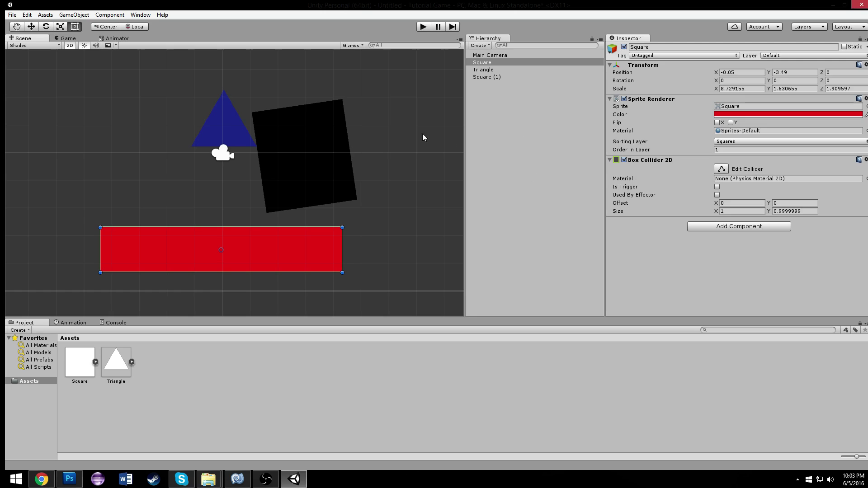
{"action": "scroll", "coordinate": [411, 131], "scroll_direction": "down", "scroll_amount": 3}
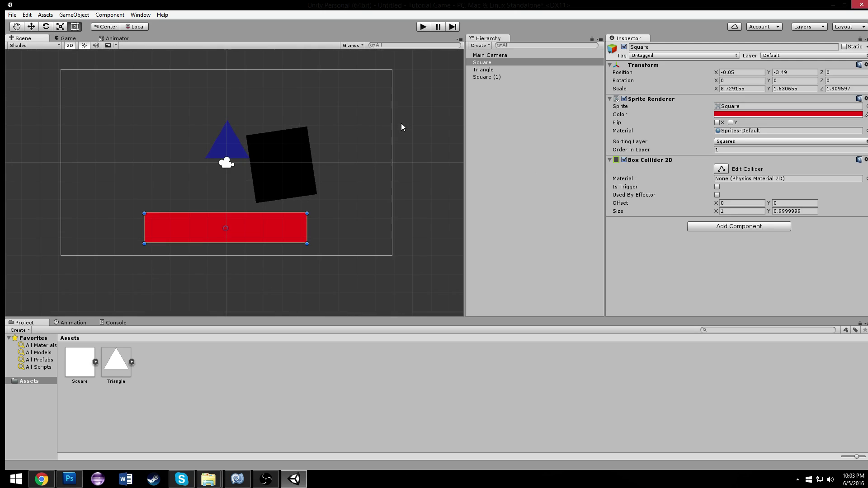
Step: Shrink the black Square (1) and add a Box Collider 2D to it
{"action": "left_click", "coordinate": [323, 182]}
{"action": "left_click", "coordinate": [277, 230]}
{"action": "left_click", "coordinate": [291, 184]}
{"action": "left_click_drag", "start_coordinate": [309, 130], "coordinate": [296, 150]}
{"action": "left_click", "coordinate": [717, 165]}
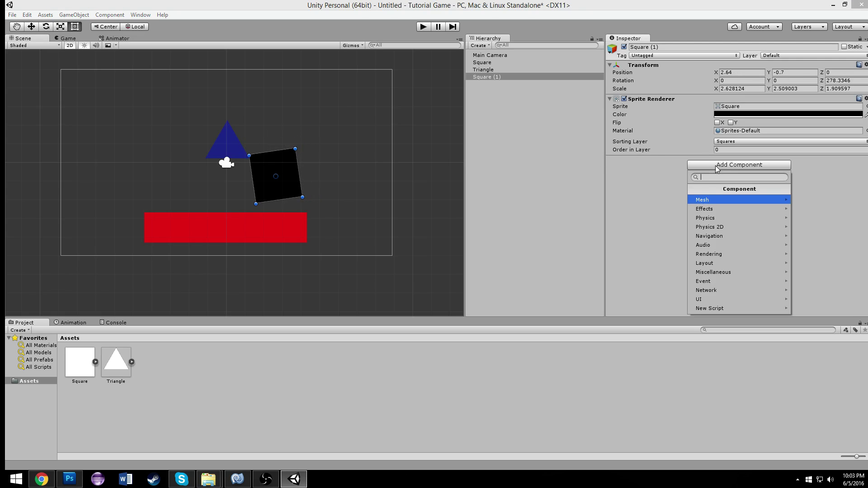
{"action": "left_click", "coordinate": [760, 226]}
{"action": "left_click", "coordinate": [746, 214]}
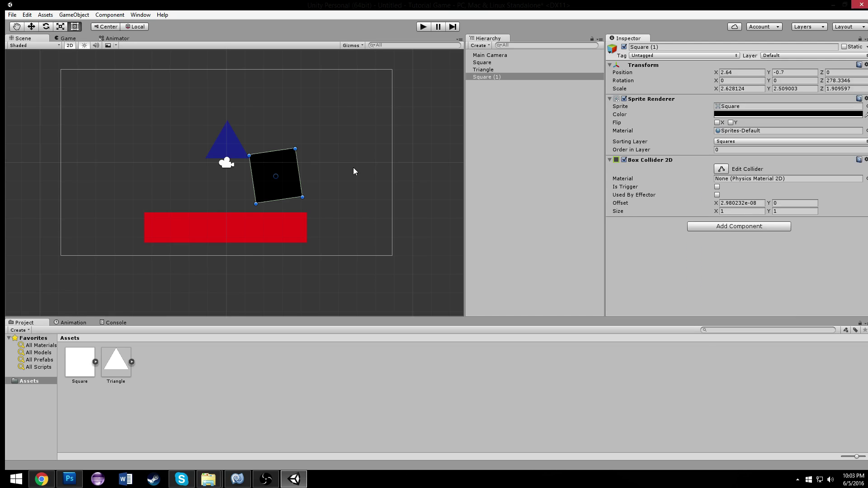
Step: Shrink and narrow Square (1) further, then give it a Rigidbody 2D
{"action": "left_click_drag", "start_coordinate": [295, 149], "coordinate": [288, 168]}
{"action": "scroll", "coordinate": [287, 167], "scroll_direction": "up", "scroll_amount": 4}
{"action": "left_click_drag", "start_coordinate": [349, 179], "coordinate": [333, 120]}
{"action": "left_click", "coordinate": [715, 226]}
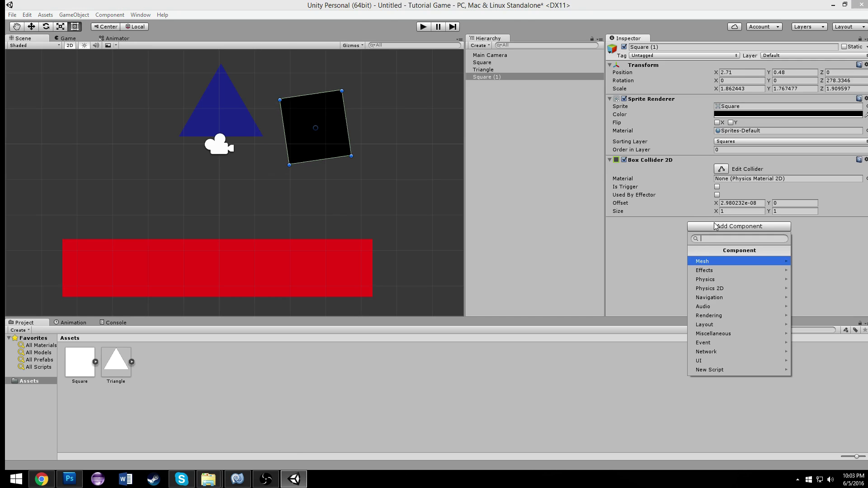
{"action": "left_click", "coordinate": [709, 288]}
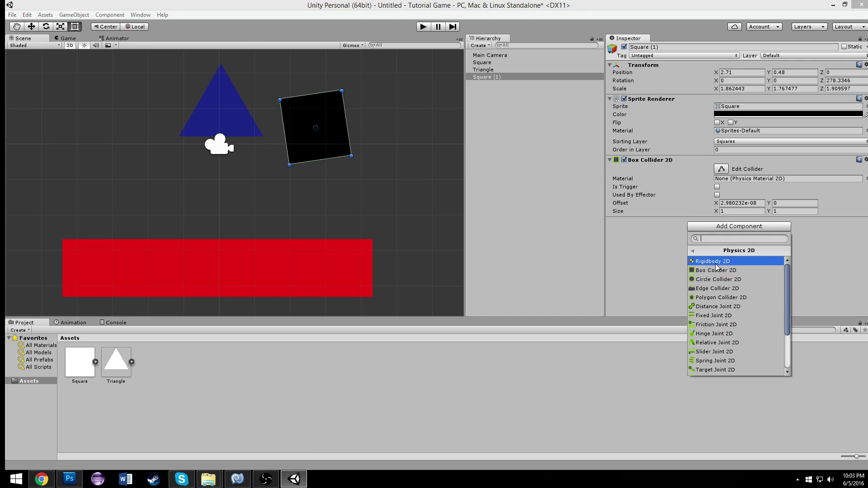
{"action": "left_click", "coordinate": [715, 264]}
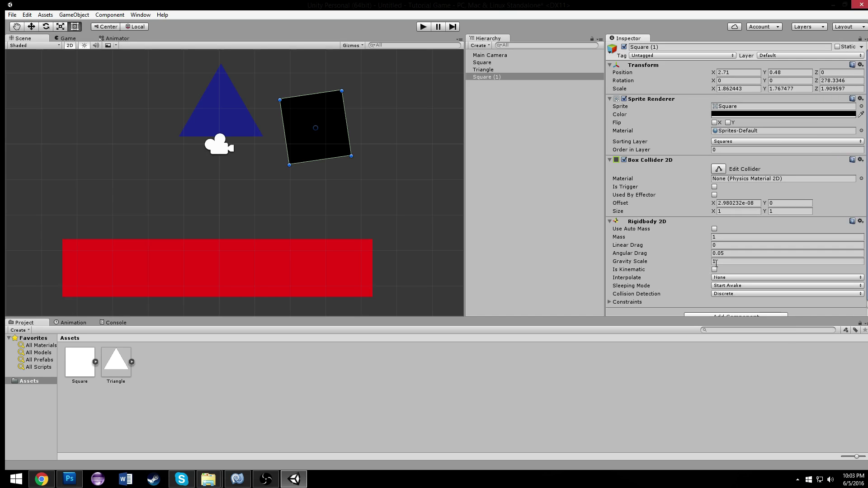
Step: Test the fall in Play mode, tilt Square (1) about 45° into a diamond, and retest
{"action": "left_click", "coordinate": [423, 27]}
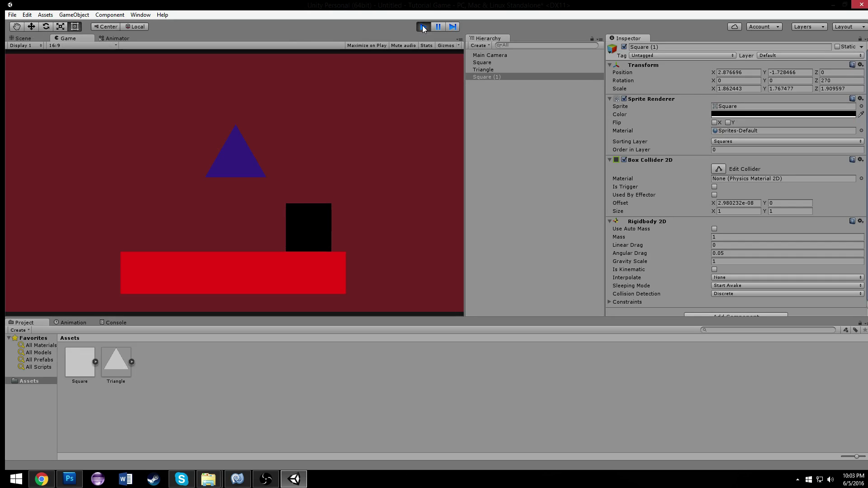
{"action": "left_click", "coordinate": [423, 28]}
{"action": "left_click_drag", "start_coordinate": [349, 90], "coordinate": [311, 80]}
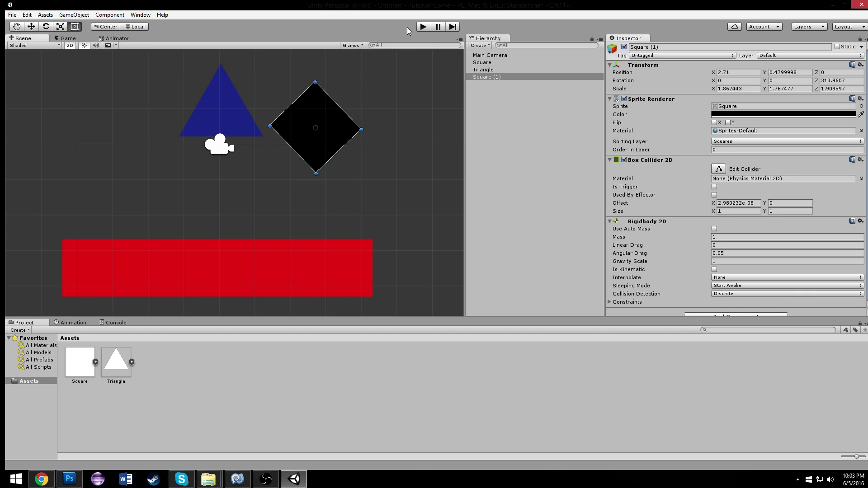
{"action": "left_click", "coordinate": [423, 27]}
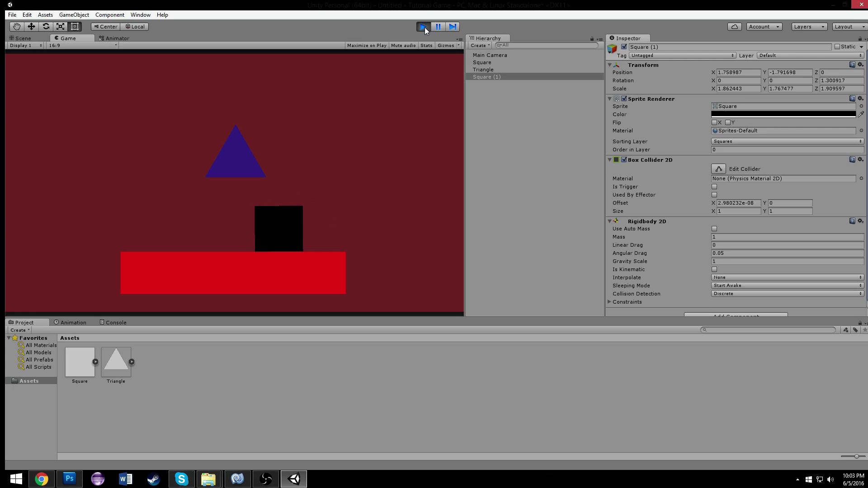
{"action": "left_click", "coordinate": [423, 27]}
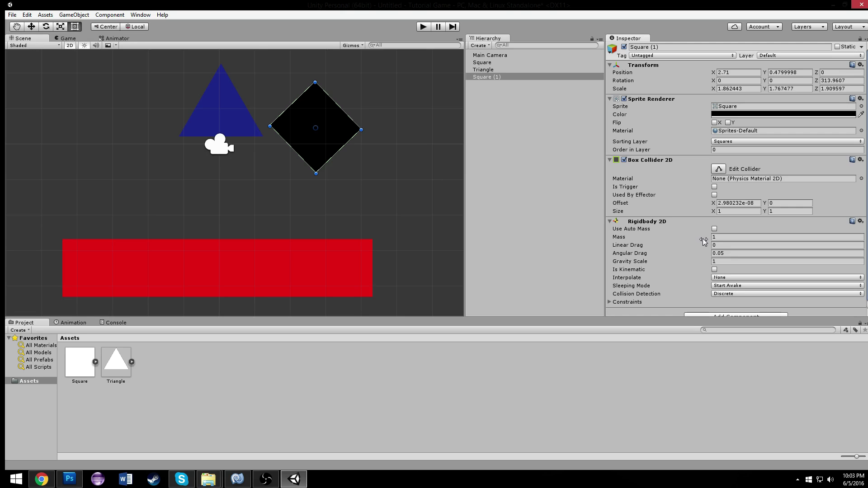
Step: Edit Square (1)'s Rigidbody 2D mass, entering .03 and nudging it up
{"action": "scroll", "coordinate": [709, 218], "scroll_direction": "down", "scroll_amount": 1}
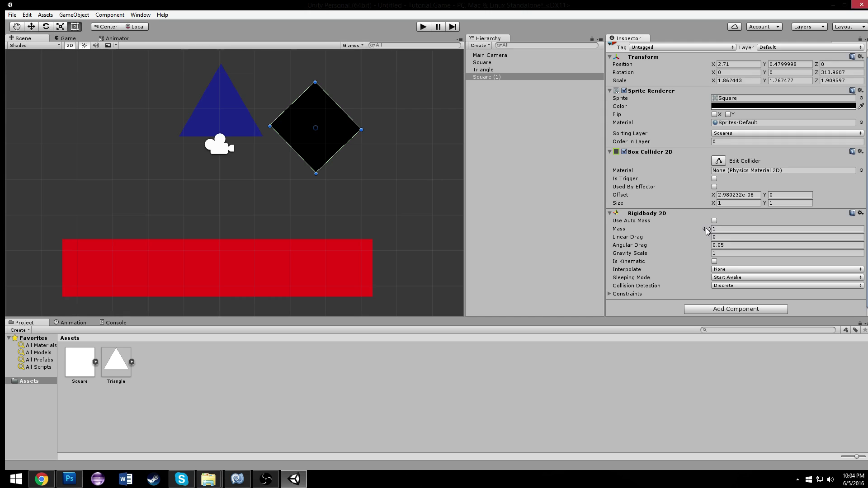
{"action": "left_click", "coordinate": [707, 230]}
{"action": "type", "text": ".03"}
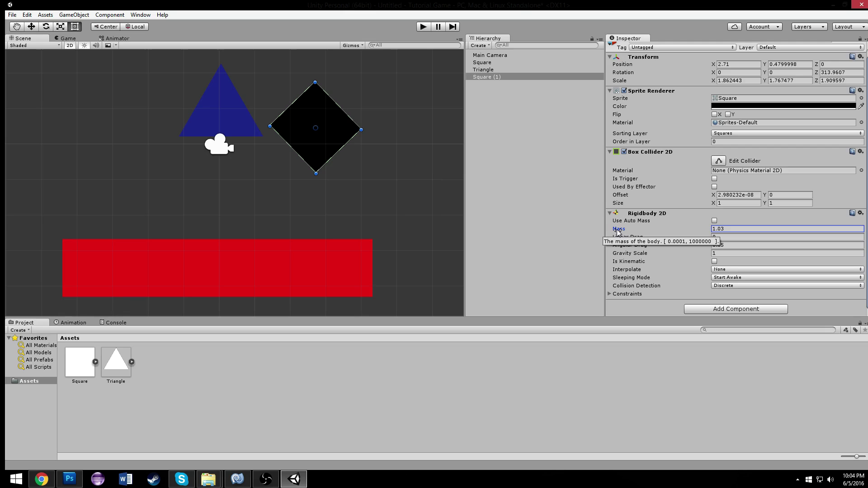
{"action": "left_click_drag", "start_coordinate": [615, 231], "coordinate": [627, 230]}
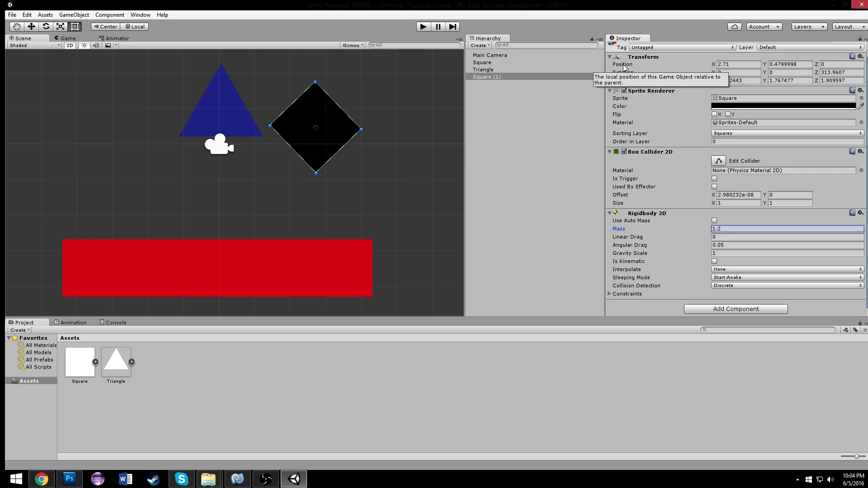
{"action": "left_click", "coordinate": [647, 69]}
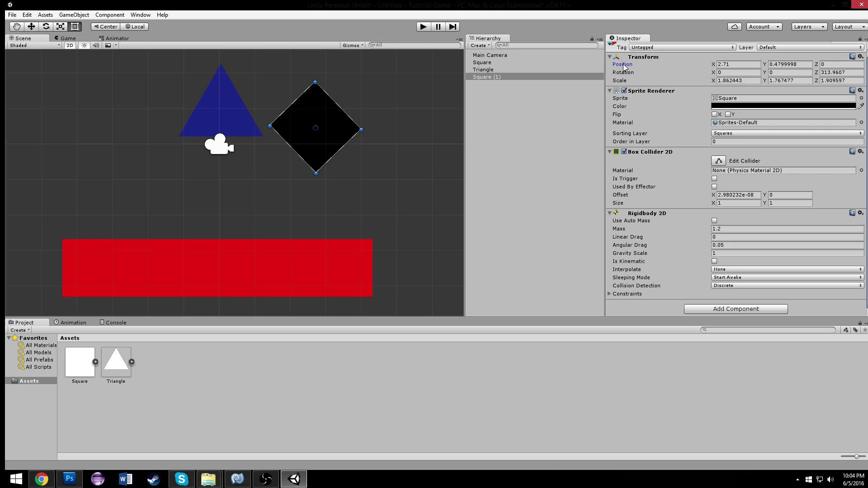
Step: Nudge Square (1)'s Position X and scrub Rotation Z to about 315.64°
{"action": "left_click", "coordinate": [714, 65]}
{"action": "left_click_drag", "start_coordinate": [715, 65], "coordinate": [716, 68]}
{"action": "left_click", "coordinate": [716, 73]}
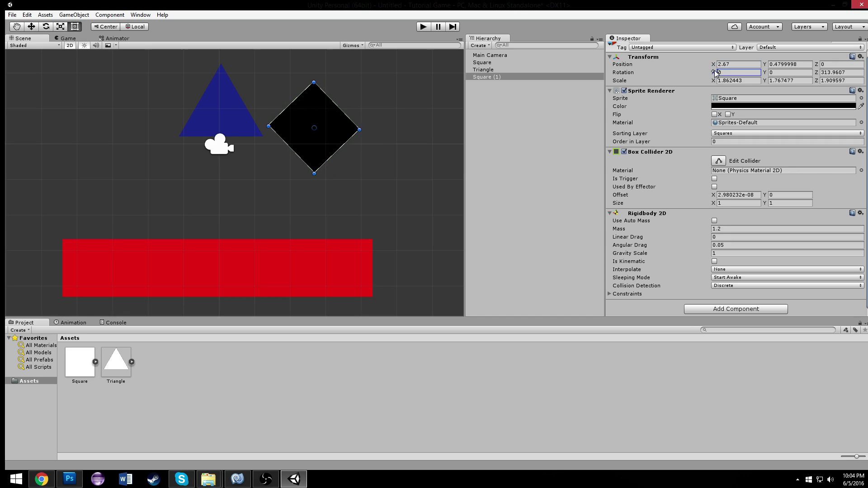
{"action": "left_click", "coordinate": [825, 75]}
{"action": "left_click_drag", "start_coordinate": [825, 76], "coordinate": [849, 78]}
Step: Set Square (1)'s Scale Y to 3.1 and its Rigidbody 2D mass to 24
{"action": "left_click", "coordinate": [768, 81]}
{"action": "type", "text": "2.3"}
{"action": "key", "text": "BackSpace"}
{"action": "key", "text": "BackSpace"}
{"action": "key", "text": "BackSpace"}
{"action": "type", "text": "5.6"}
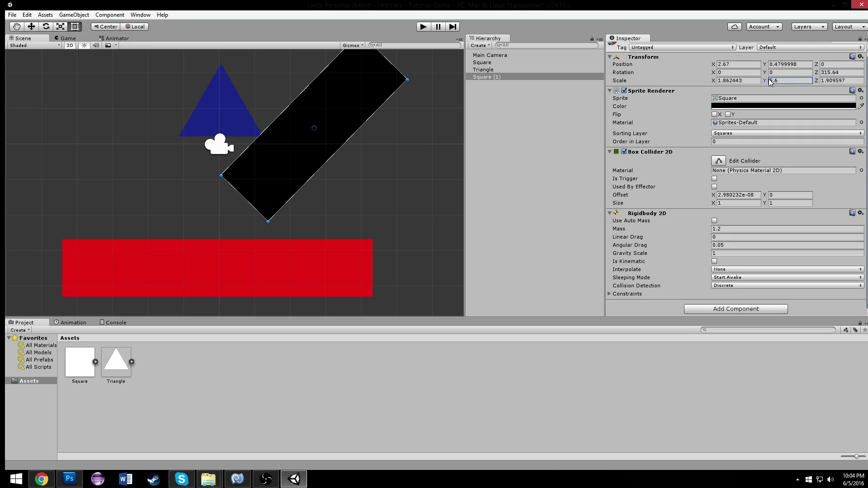
{"action": "key", "text": "BackSpace"}
{"action": "key", "text": "BackSpace"}
{"action": "key", "text": "BackSpace"}
{"action": "type", "text": "3.1"}
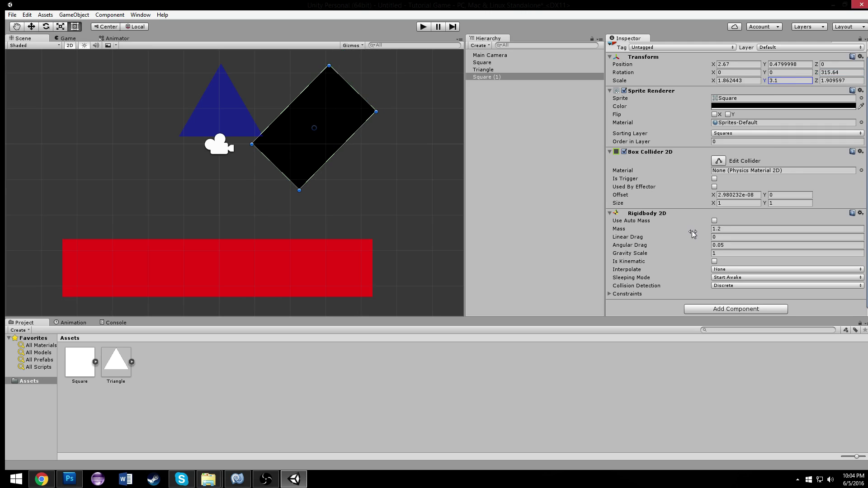
{"action": "left_click", "coordinate": [692, 229]}
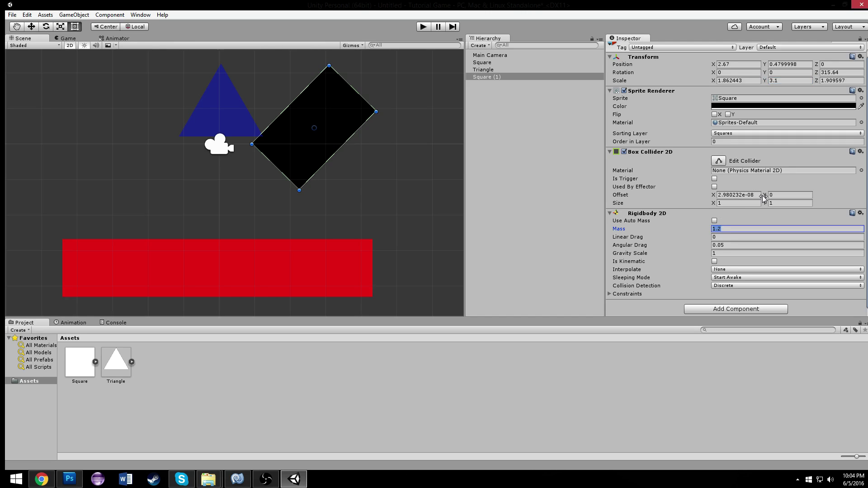
{"action": "type", "text": "24"}
Step: Reshape the black rectangle back into a diamond in the Scene view
{"action": "left_click_drag", "start_coordinate": [342, 80], "coordinate": [317, 109]}
{"action": "left_click_drag", "start_coordinate": [308, 140], "coordinate": [318, 105]}
{"action": "left_click", "coordinate": [384, 110]}
{"action": "left_click", "coordinate": [341, 100]}
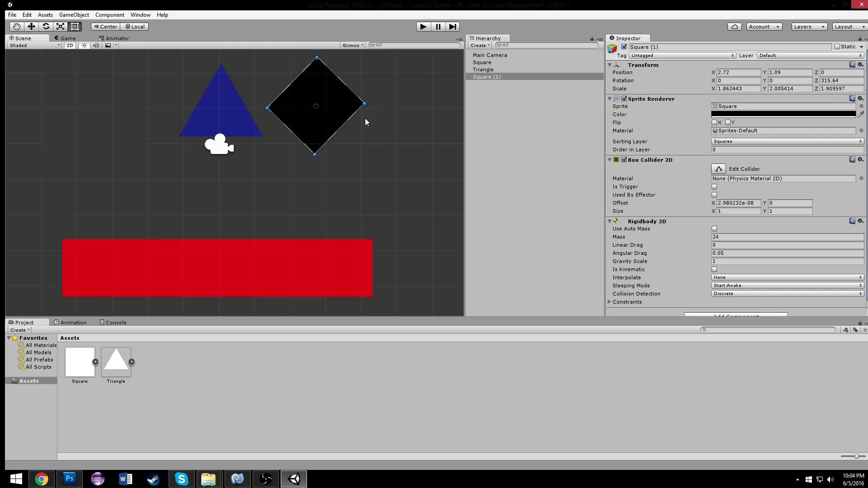
{"action": "middle_click_drag", "start_coordinate": [384, 78], "coordinate": [383, 86]}
{"action": "scroll", "coordinate": [377, 111], "scroll_direction": "down", "scroll_amount": 5}
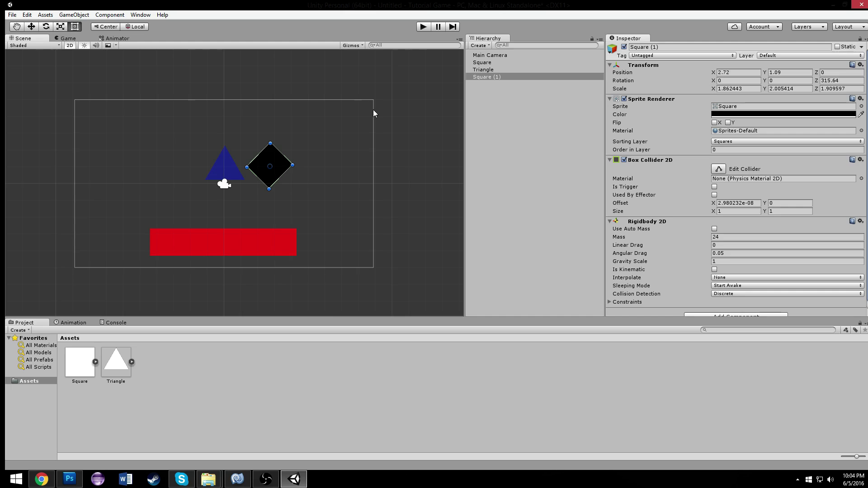
{"action": "scroll", "coordinate": [373, 113], "scroll_direction": "up", "scroll_amount": 2}
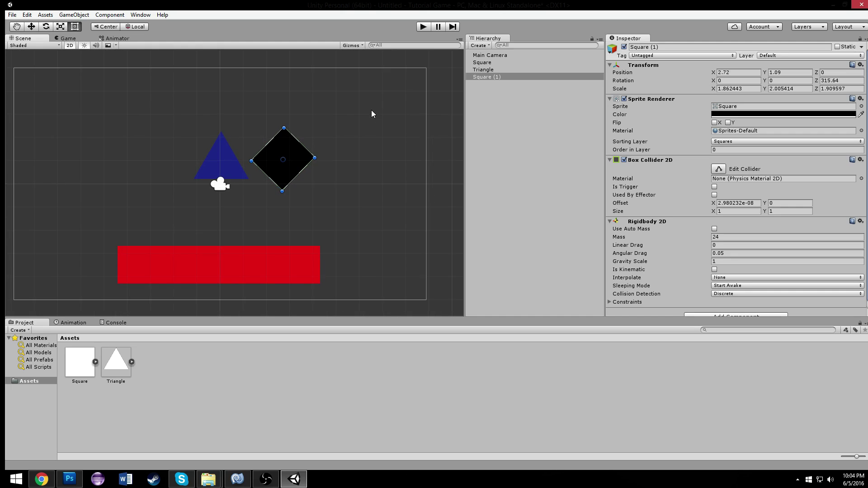